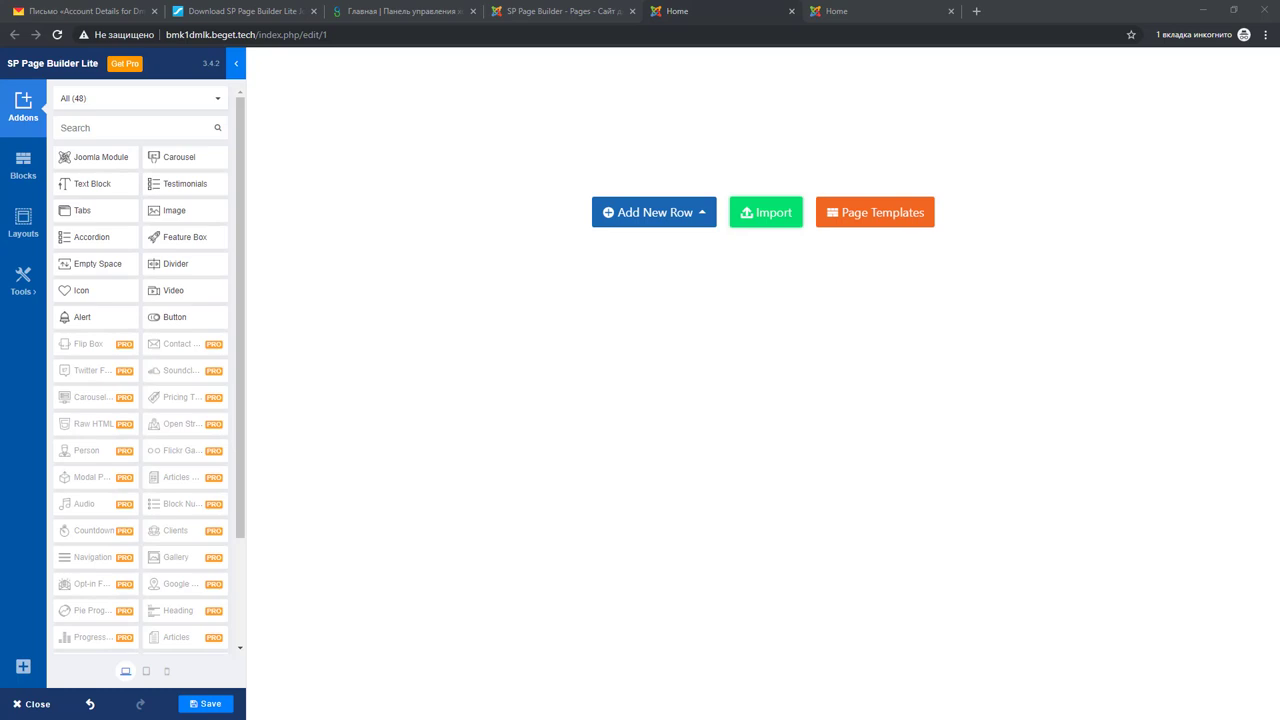
Extract files.zip with 7-Zip into its own folder and open the extracted files folder
{"action": "left_click_drag", "start_coordinate": [1279, 90], "coordinate": [818, 99]}
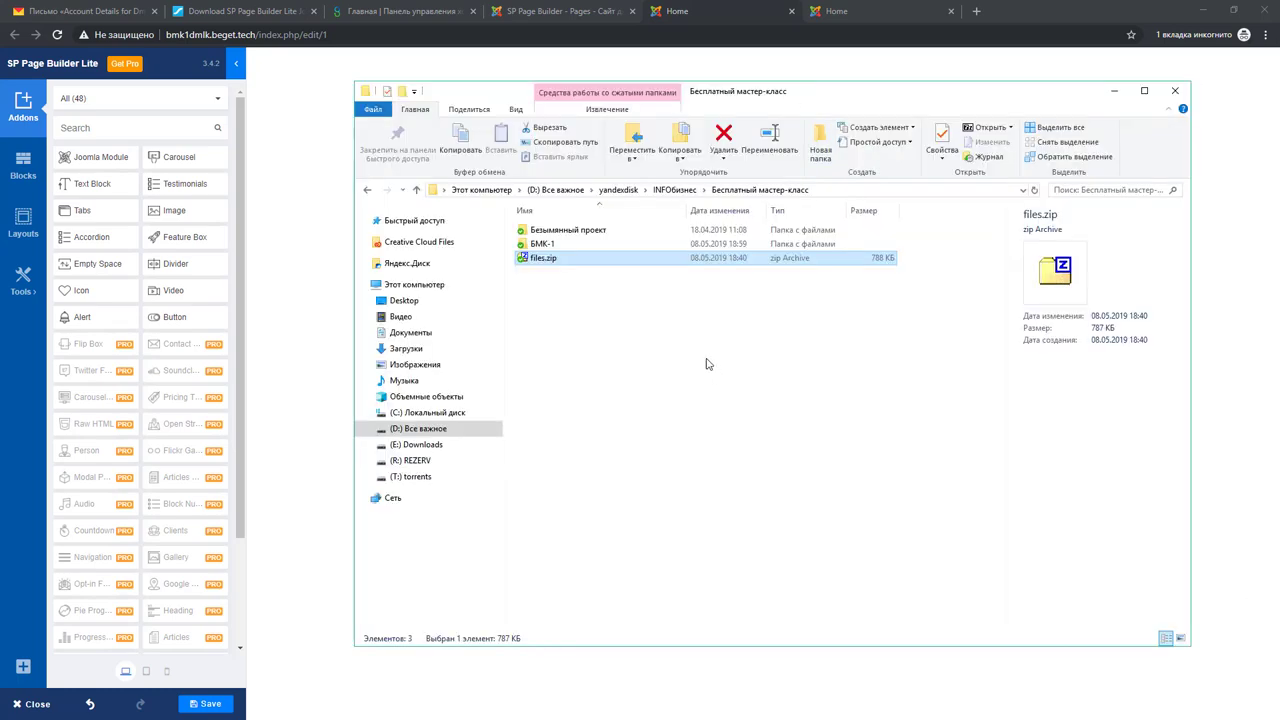
{"action": "right_click", "coordinate": [546, 260]}
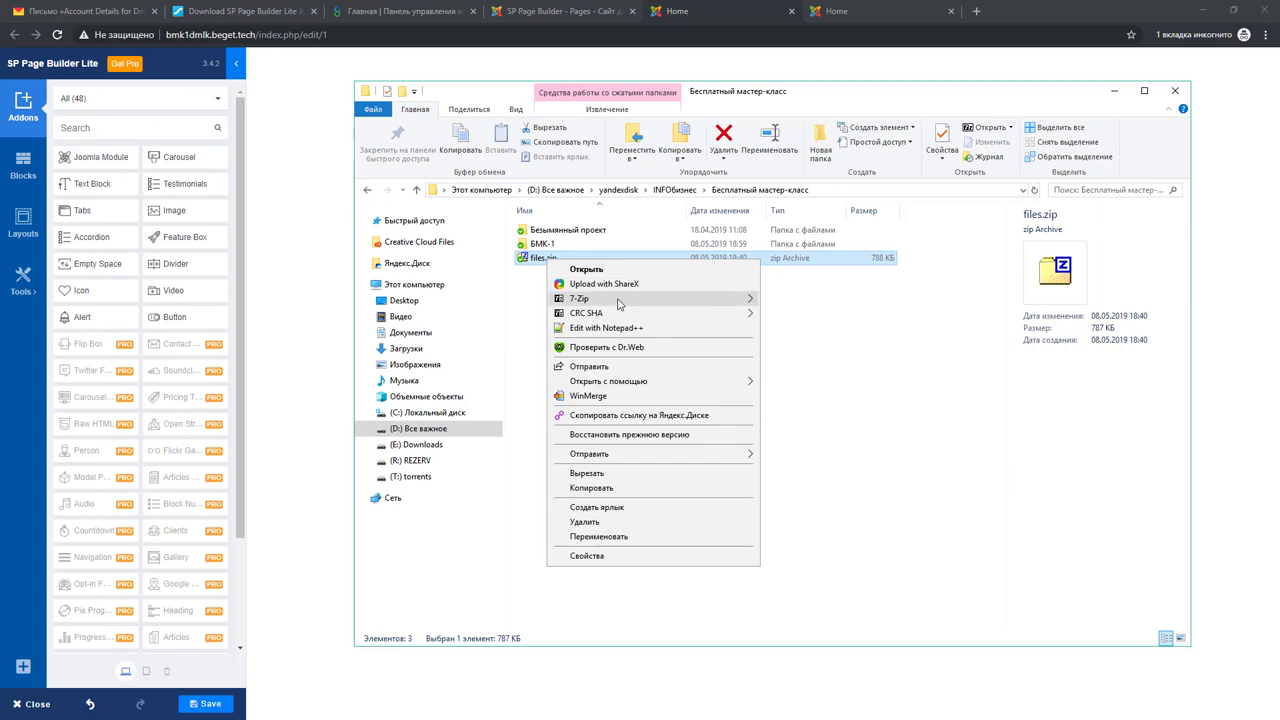
{"action": "mouse_move", "coordinate": [705, 301]}
{"action": "left_click", "coordinate": [789, 358]}
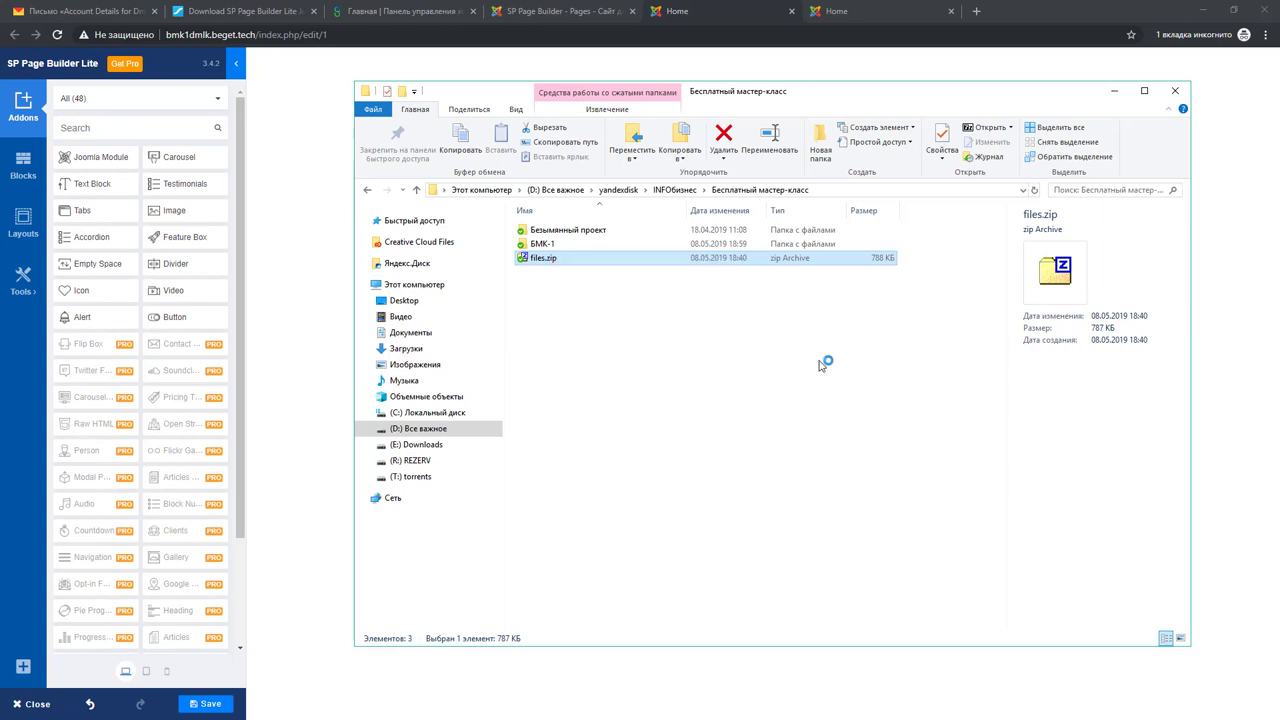
{"action": "double_click", "coordinate": [537, 230]}
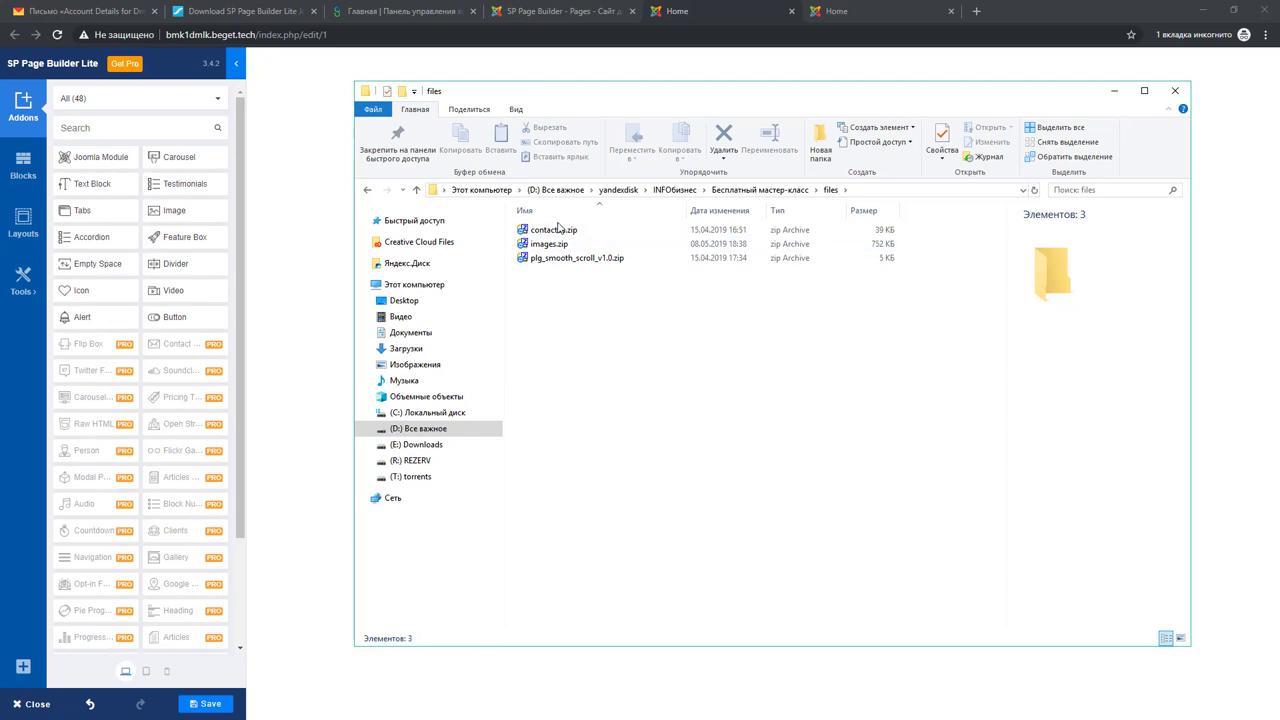
Review the contactus.zip, images.zip and plg_smooth_scroll_v1.0.zip archives in the files folder
{"action": "left_click", "coordinate": [548, 236]}
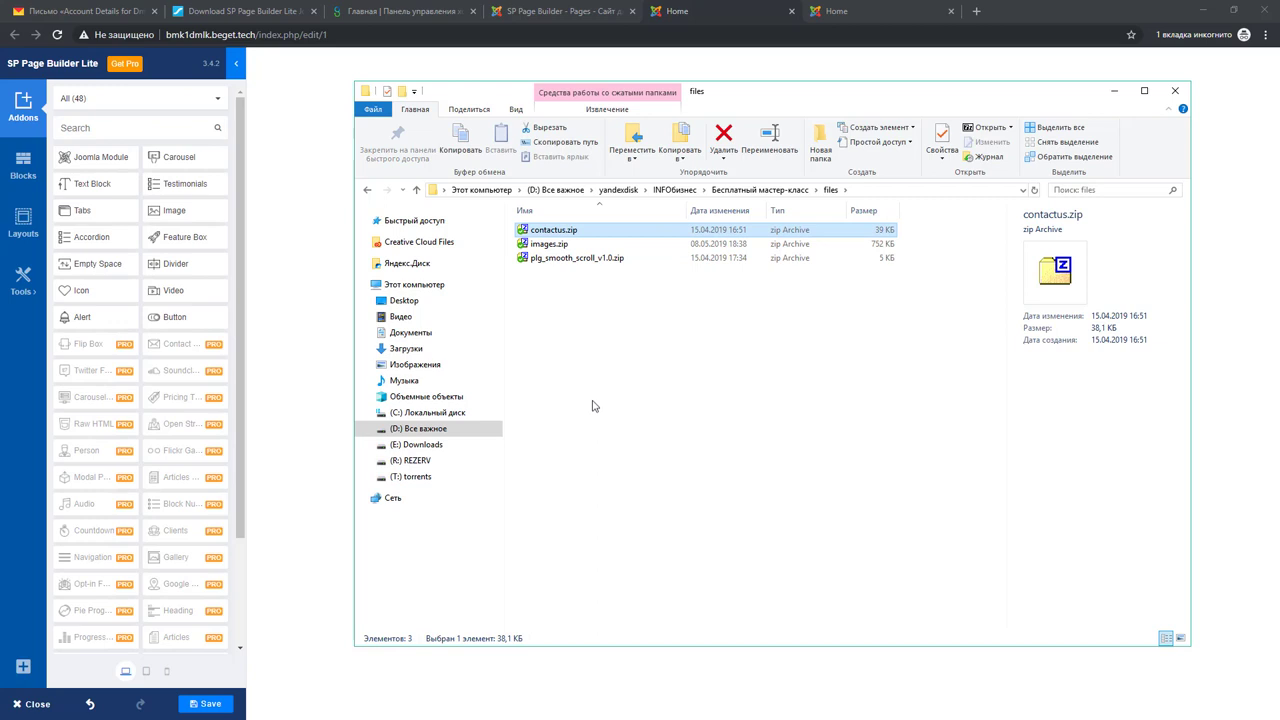
{"action": "left_click", "coordinate": [560, 244]}
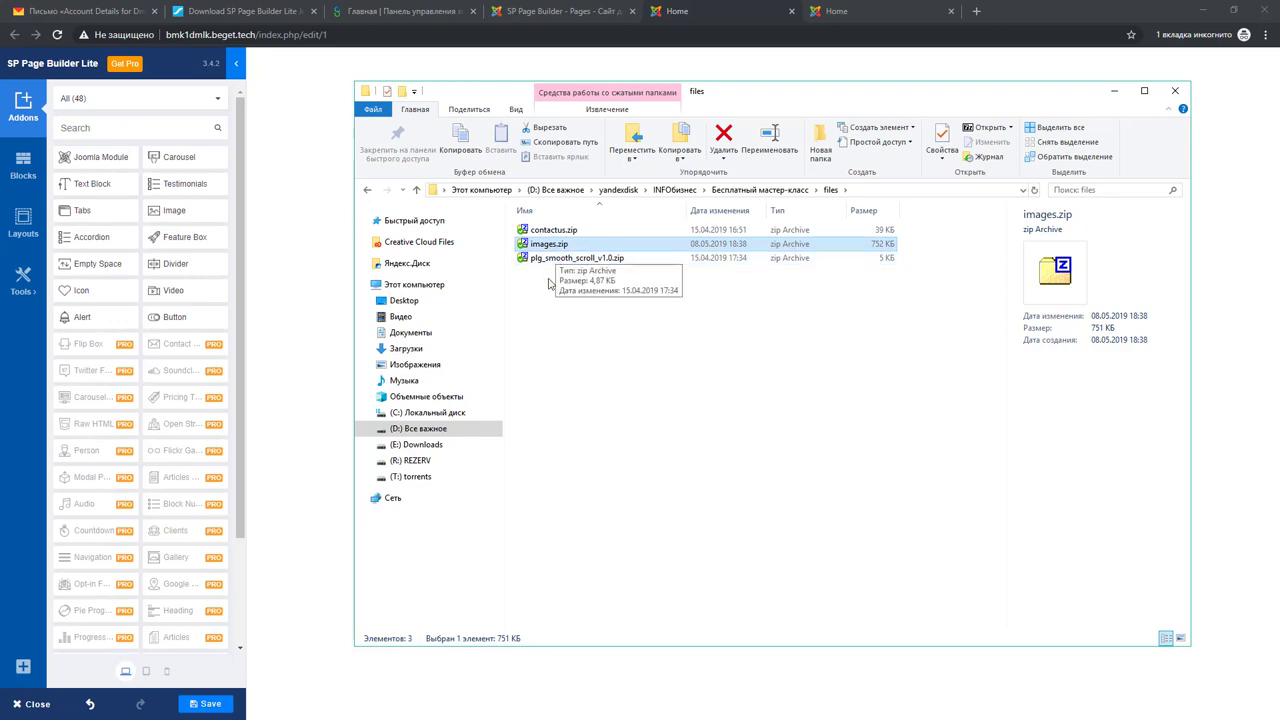
{"action": "left_click", "coordinate": [557, 258]}
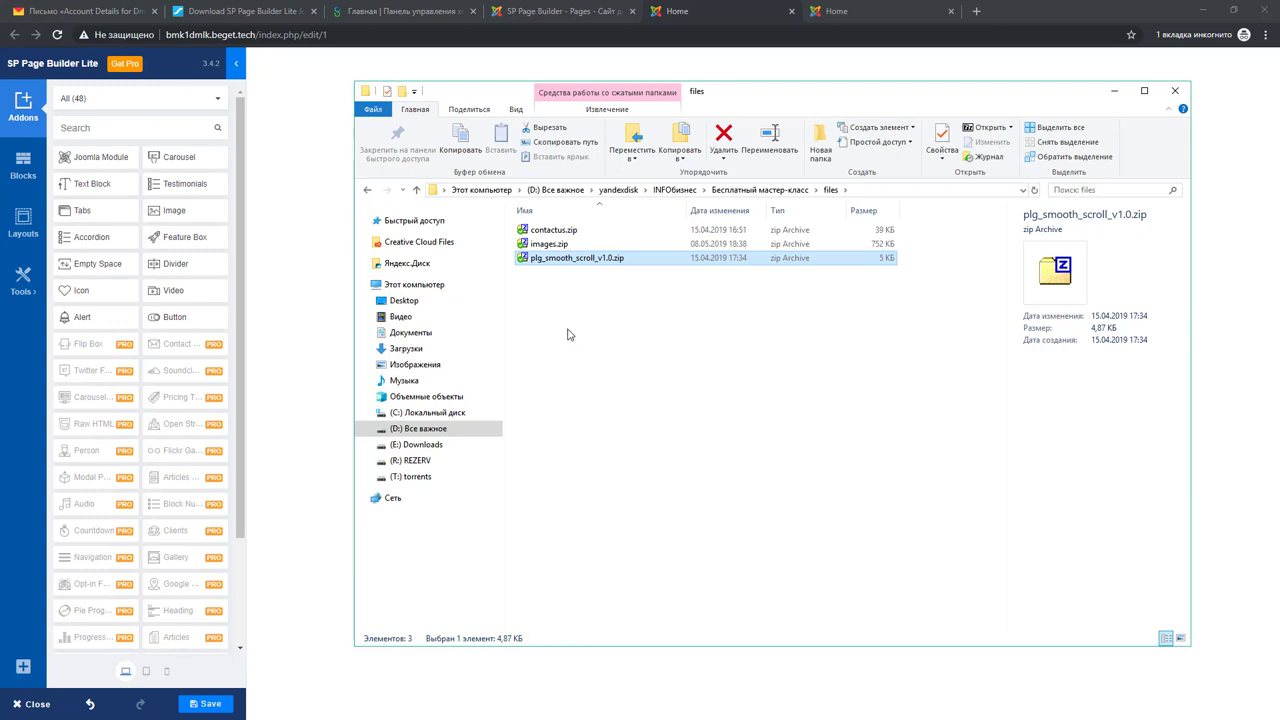
{"action": "left_click", "coordinate": [548, 246]}
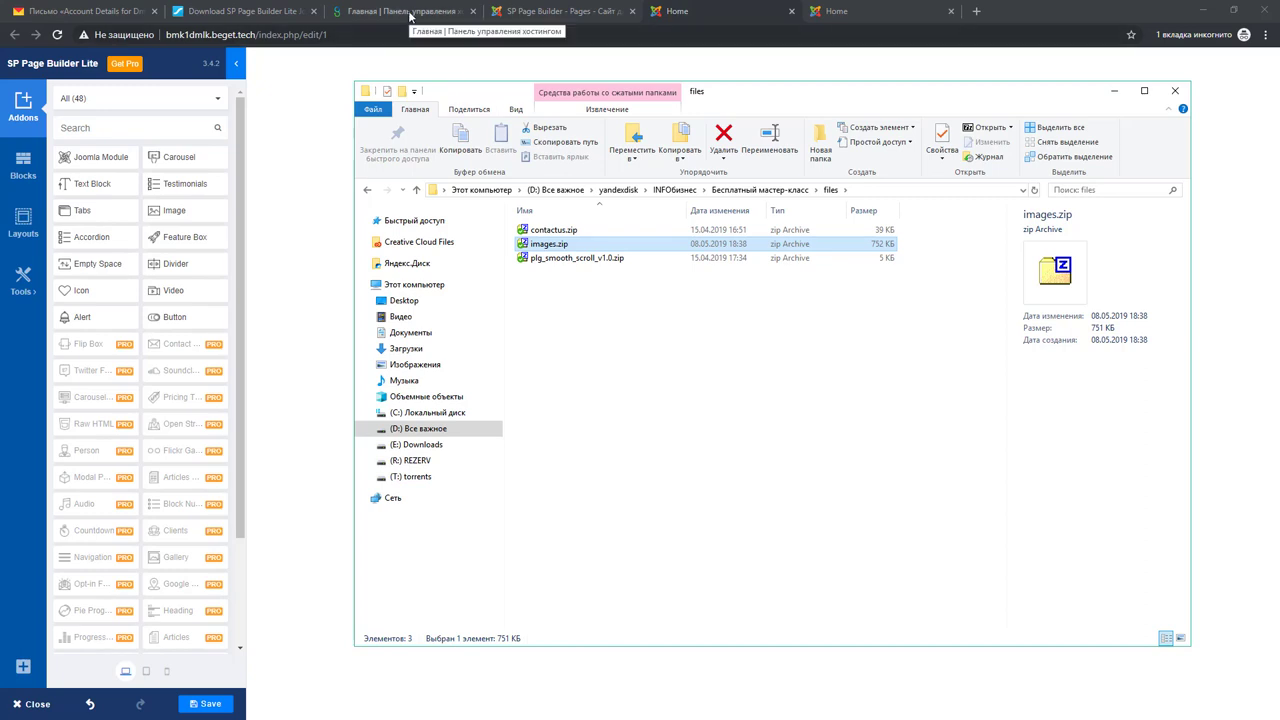
Switch to the Beget hosting panel, open its file manager and enter the website's public_html folder
{"action": "left_click", "coordinate": [409, 14]}
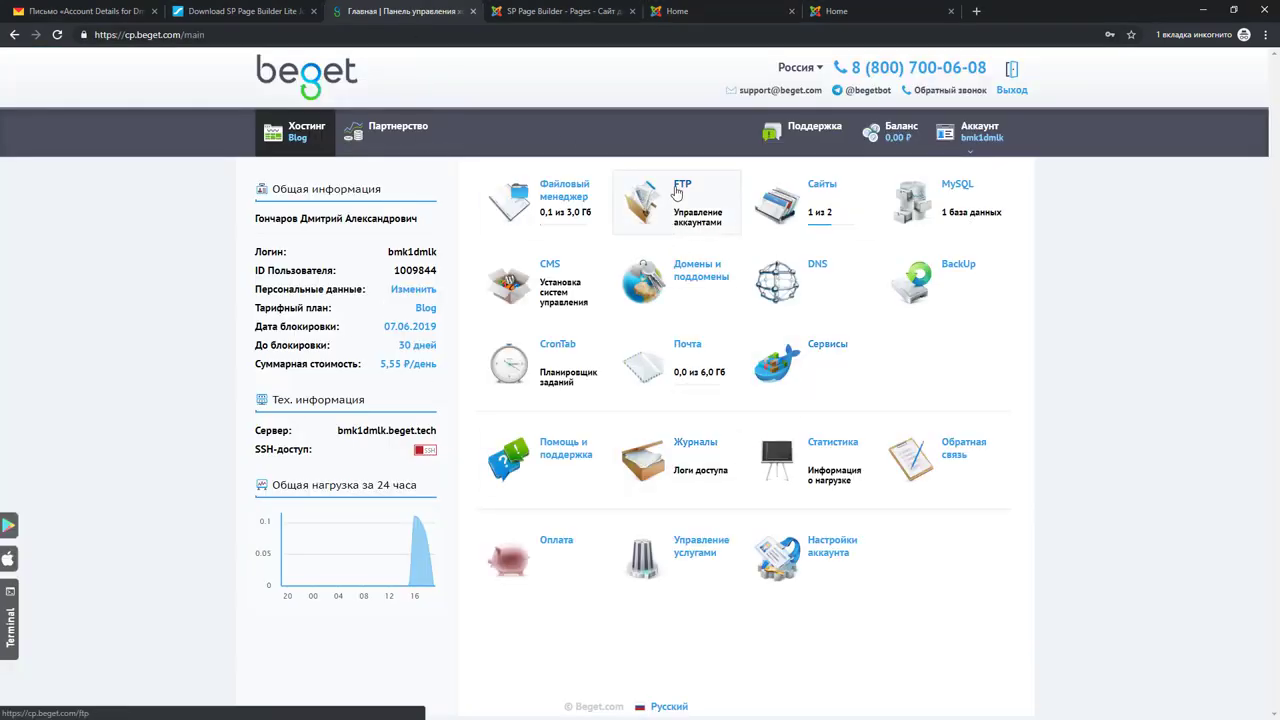
{"action": "left_click", "coordinate": [566, 199]}
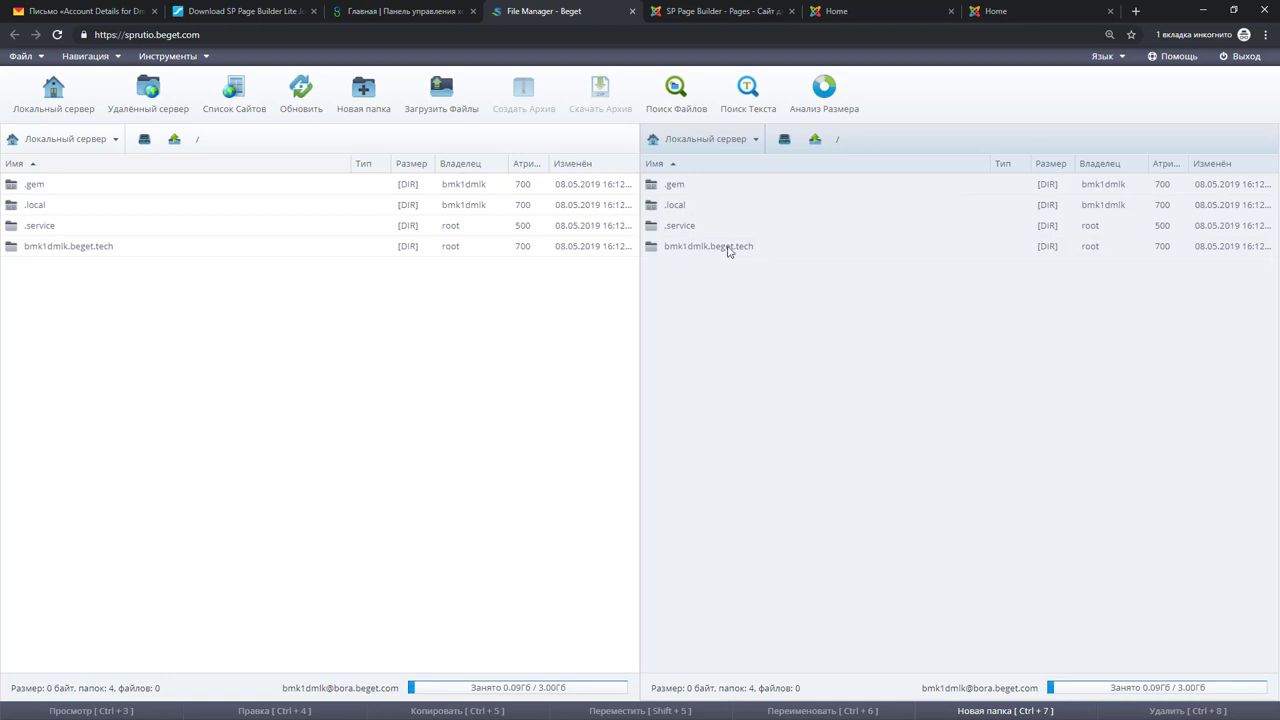
{"action": "left_click", "coordinate": [777, 254]}
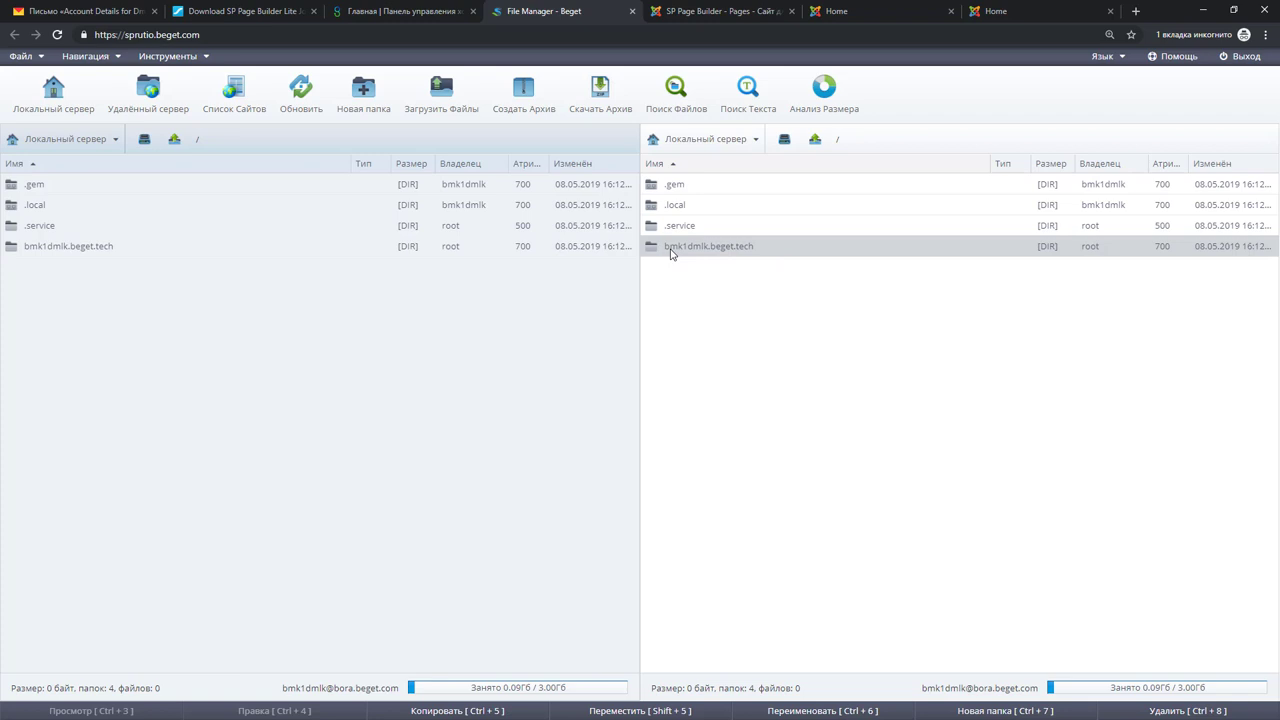
{"action": "double_click", "coordinate": [762, 250]}
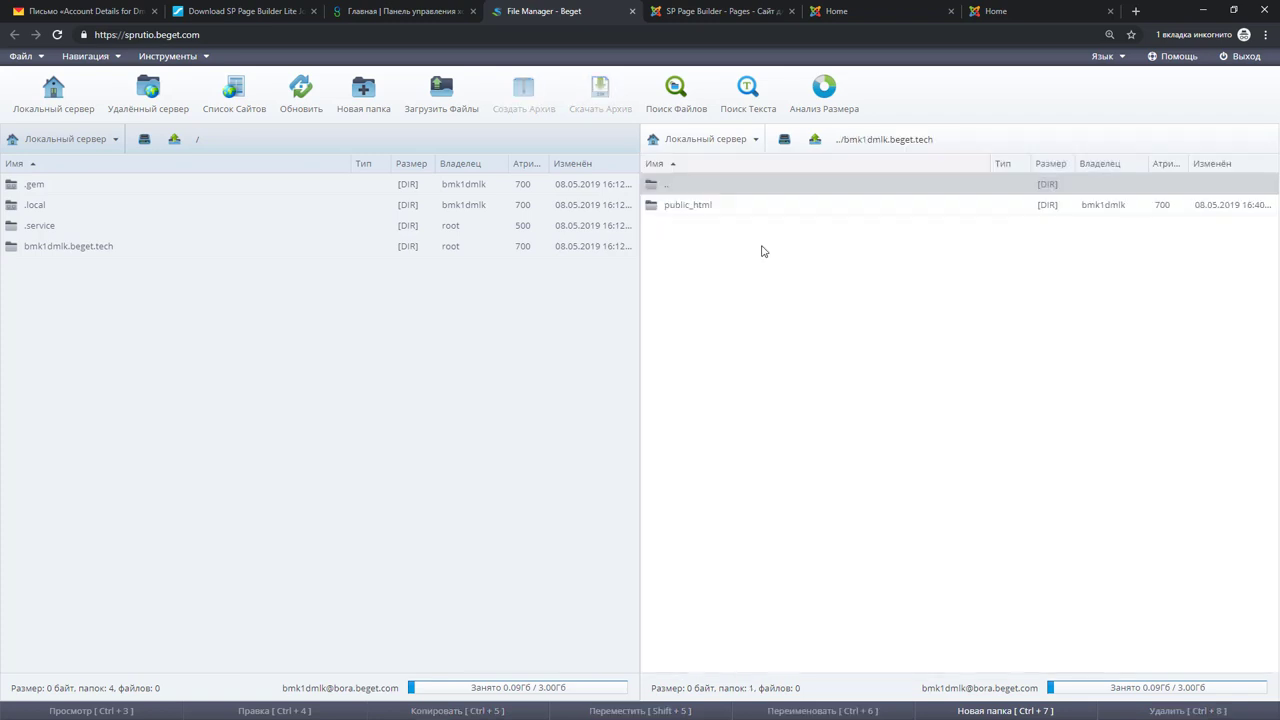
{"action": "double_click", "coordinate": [727, 208]}
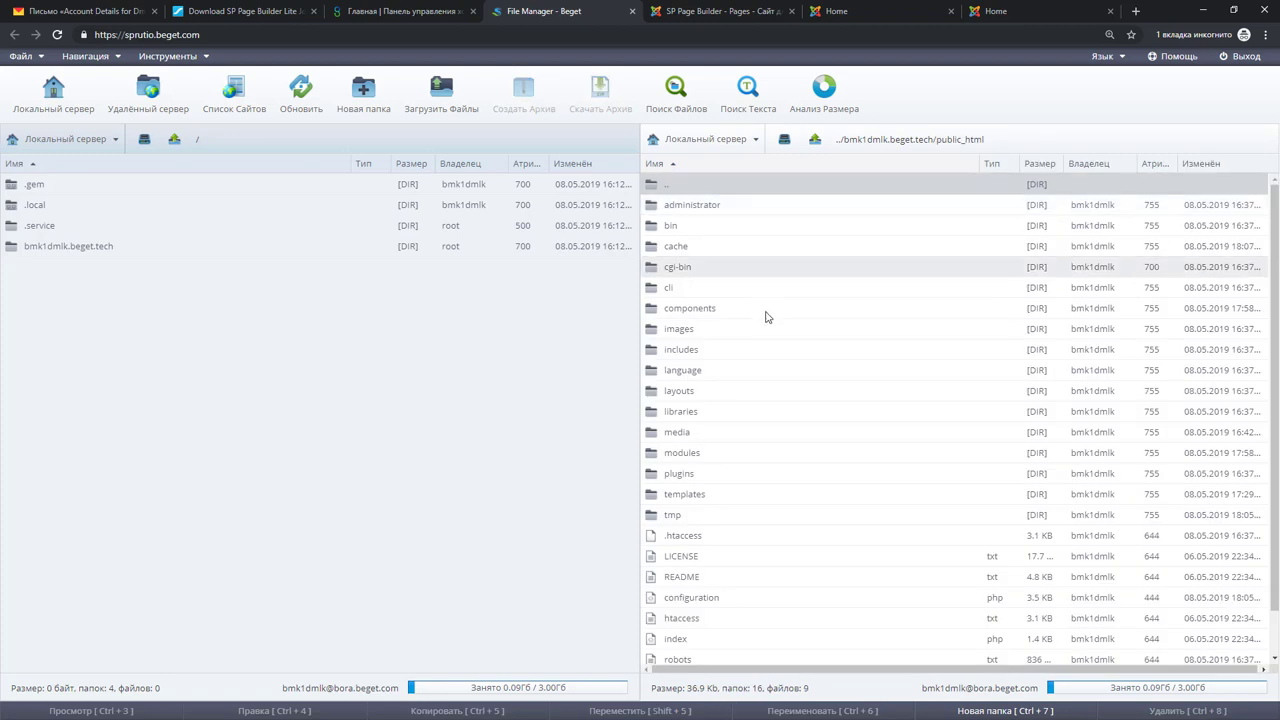
Look through the site's root files and open the images folder inside public_html
{"action": "scroll", "coordinate": [770, 325], "scroll_direction": "down", "scroll_amount": 1}
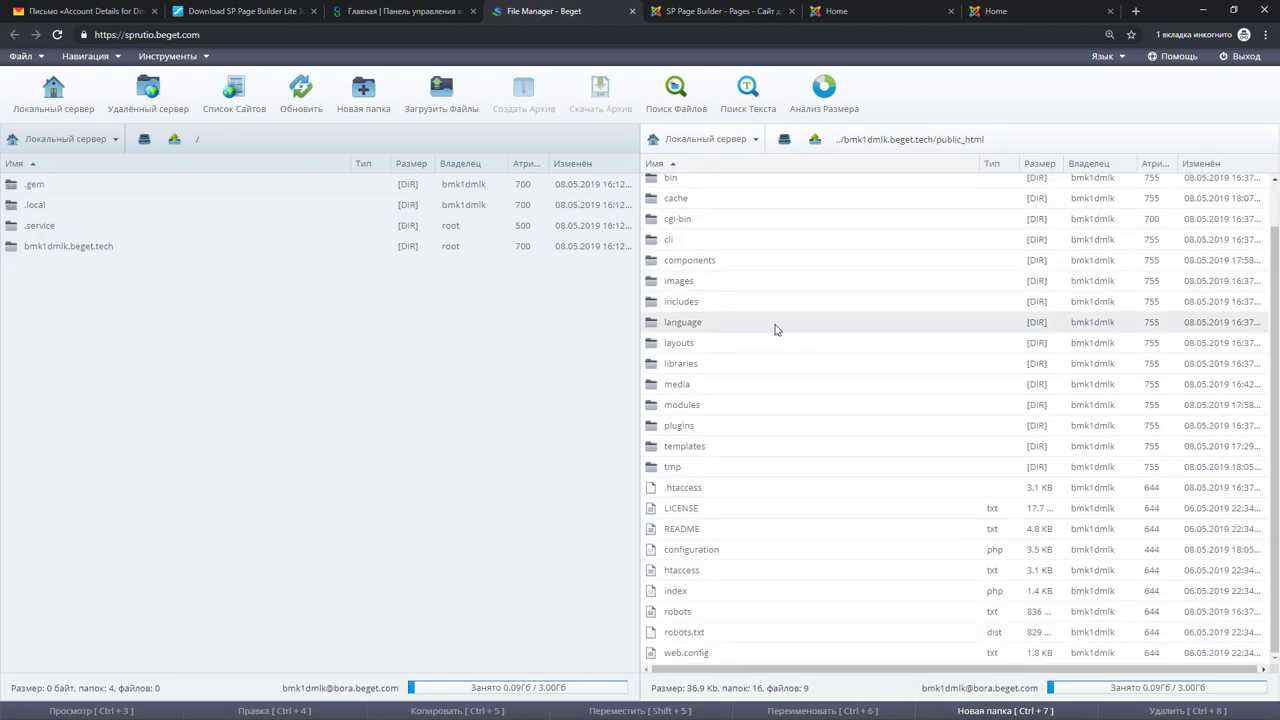
{"action": "scroll", "coordinate": [781, 336], "scroll_direction": "up", "scroll_amount": 1}
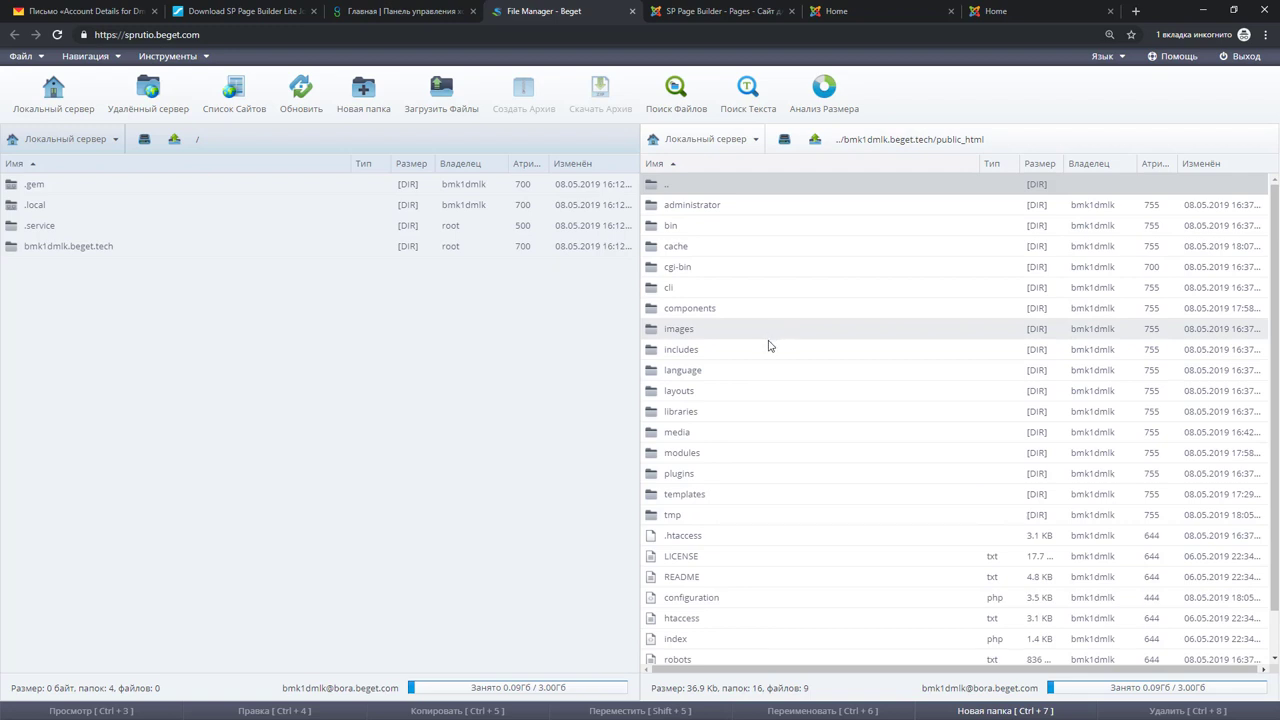
{"action": "scroll", "coordinate": [772, 345], "scroll_direction": "down", "scroll_amount": 1}
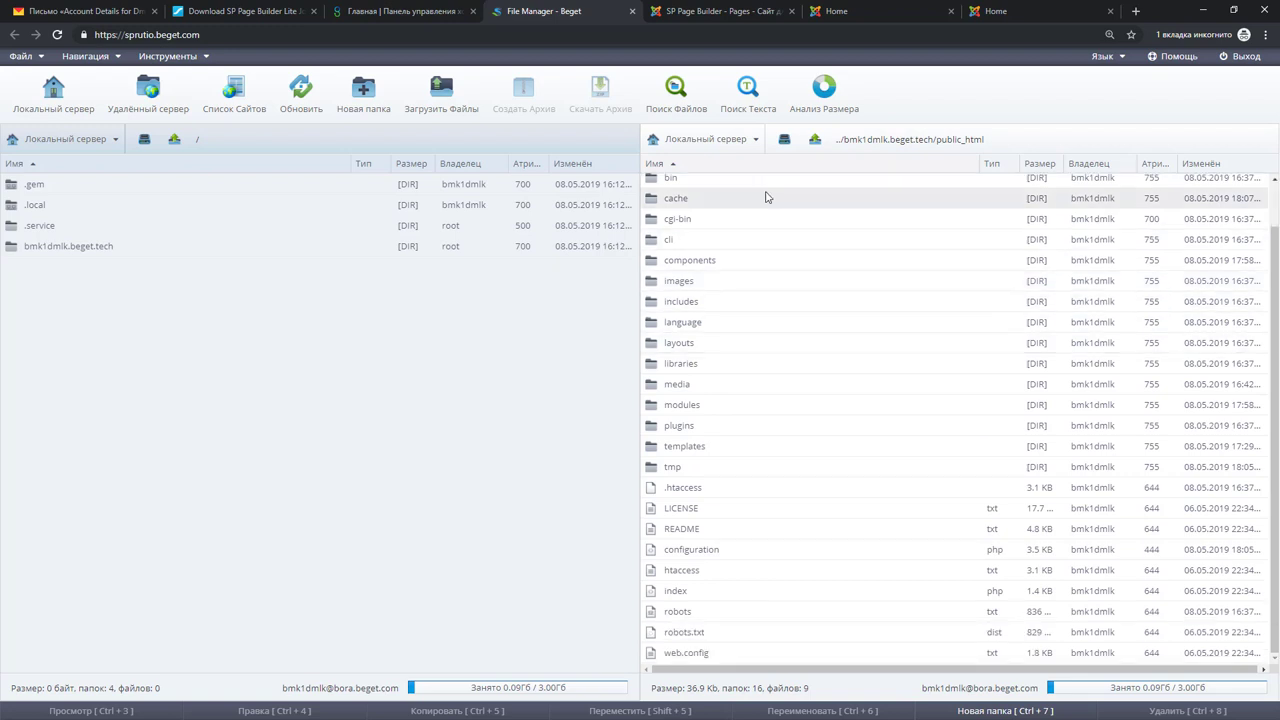
{"action": "scroll", "coordinate": [768, 296], "scroll_direction": "up", "scroll_amount": 1}
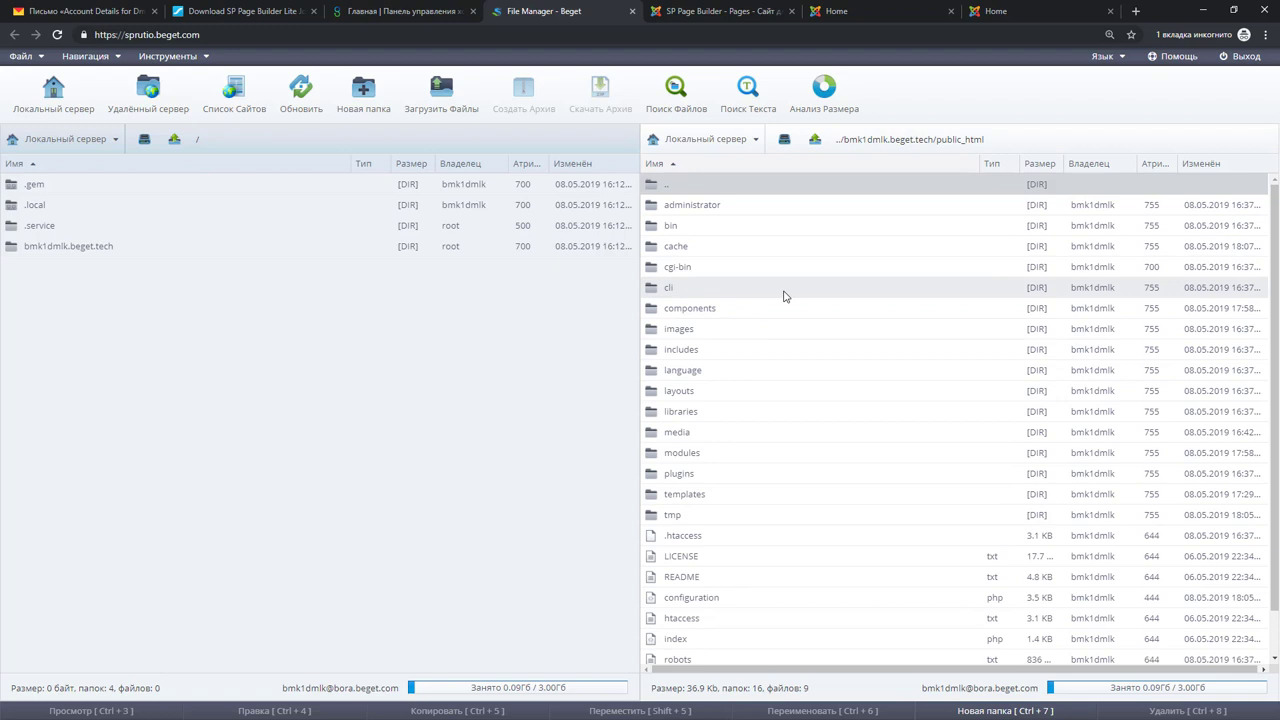
{"action": "double_click", "coordinate": [710, 336]}
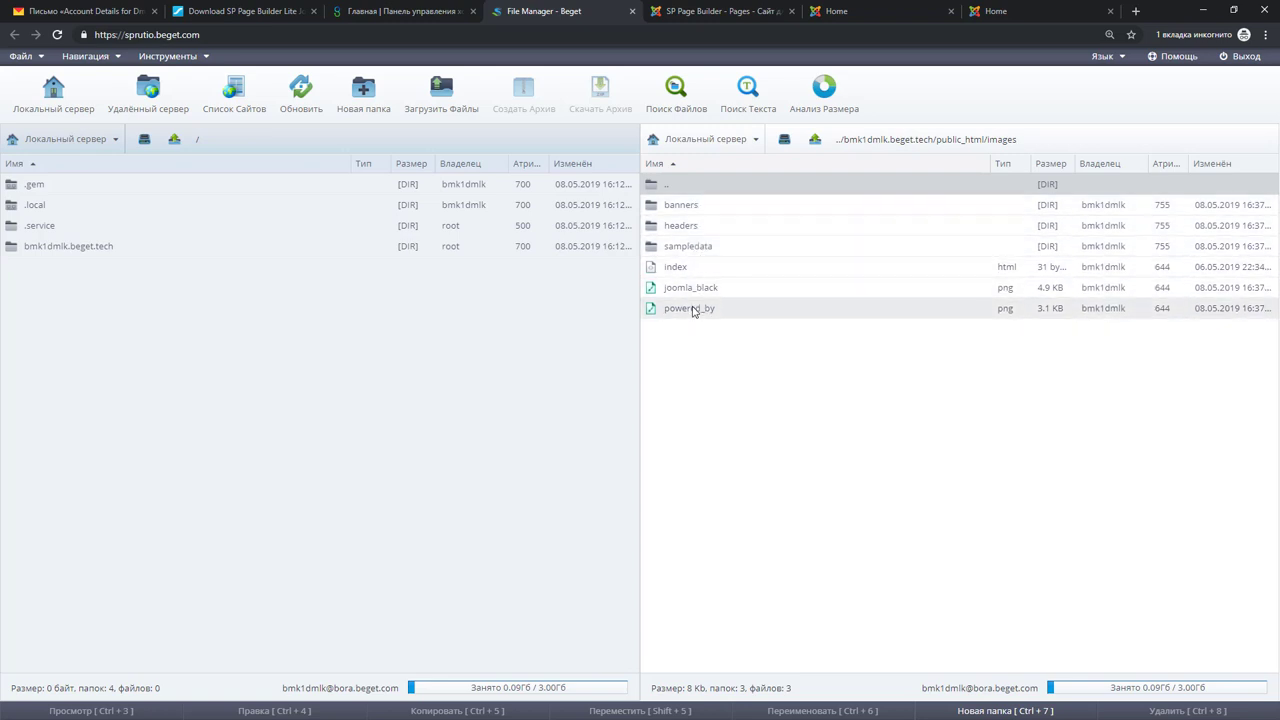
Create a folder named site inside the images folder and open the file upload dialog within it
{"action": "left_click", "coordinate": [365, 93]}
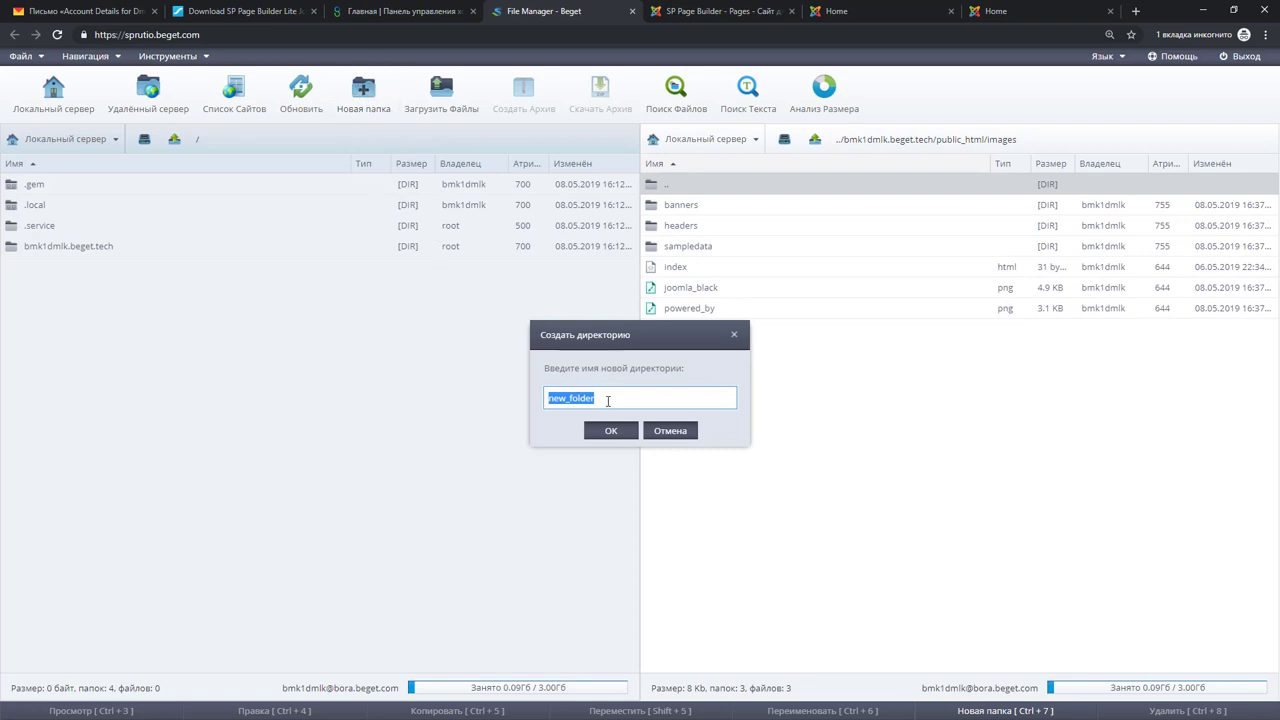
{"action": "type", "text": "site"}
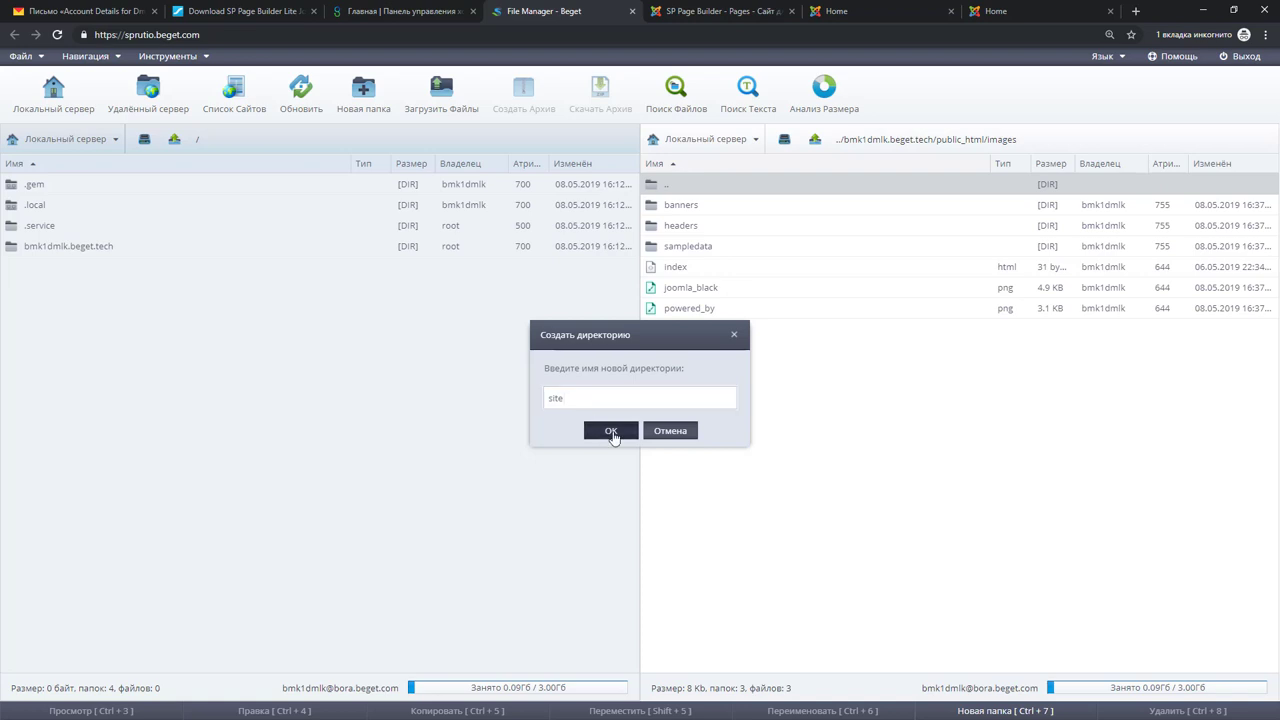
{"action": "left_click", "coordinate": [611, 431]}
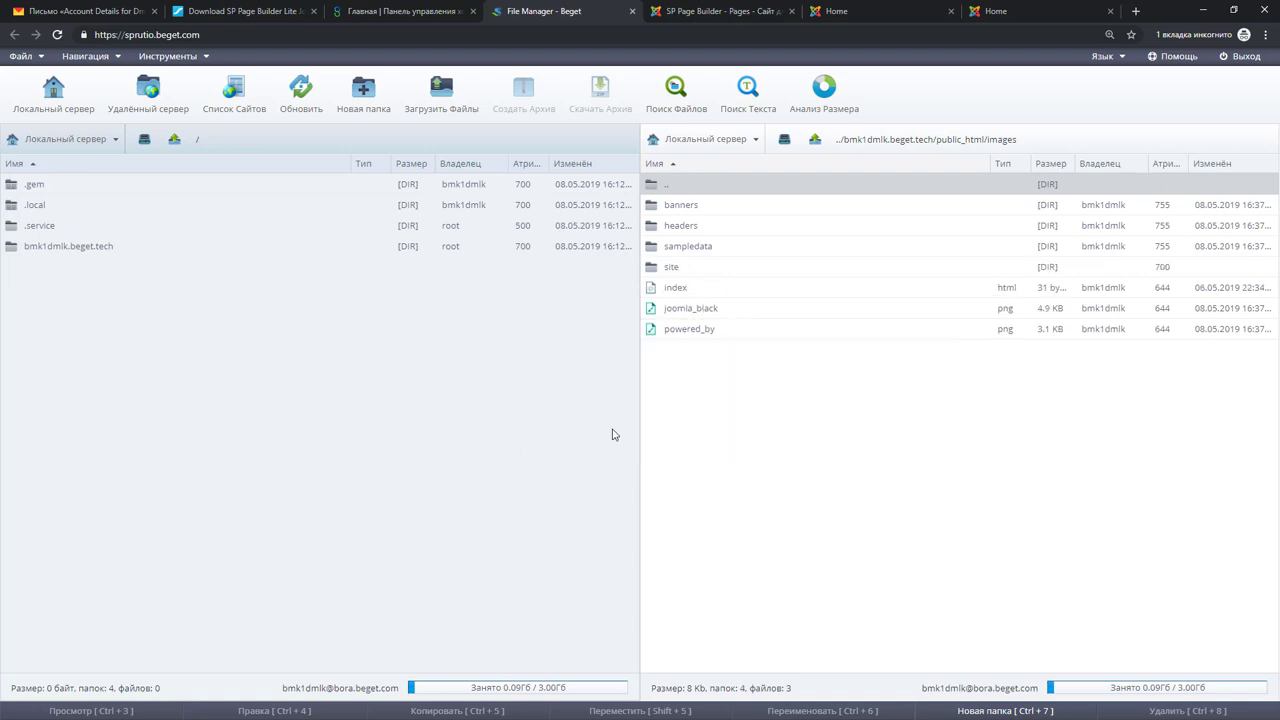
{"action": "double_click", "coordinate": [703, 268]}
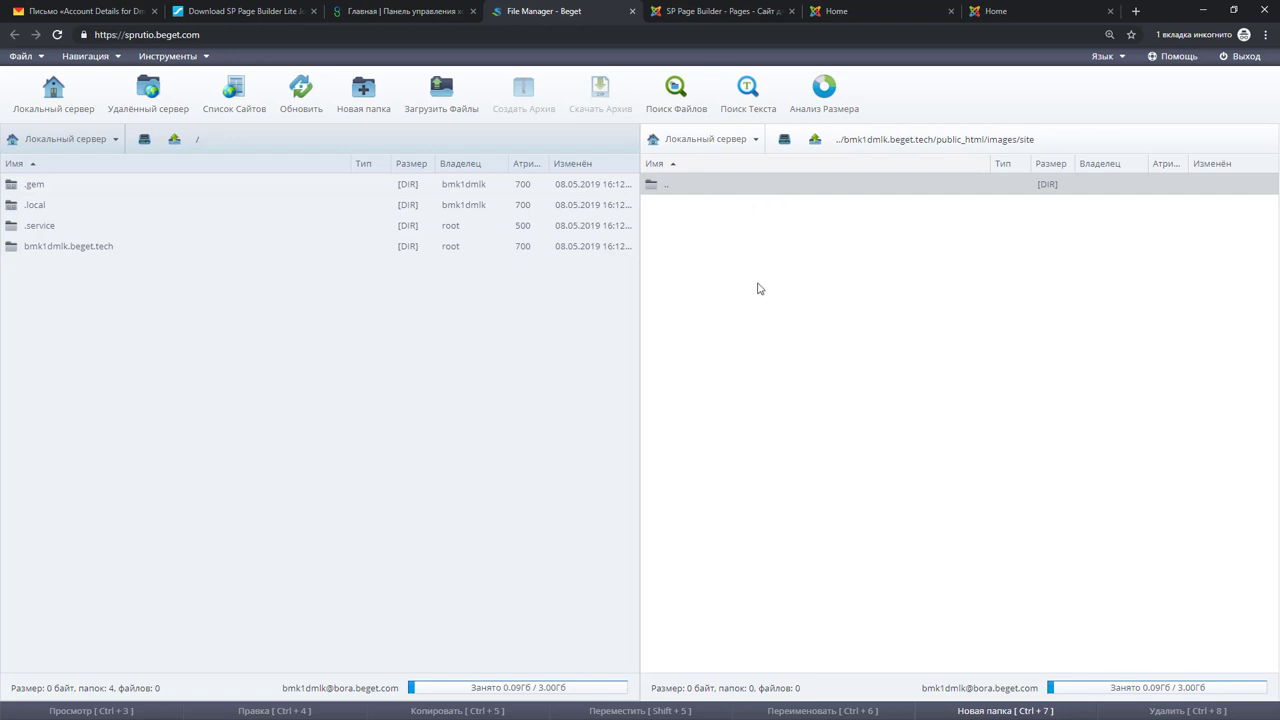
{"action": "left_click", "coordinate": [440, 94]}
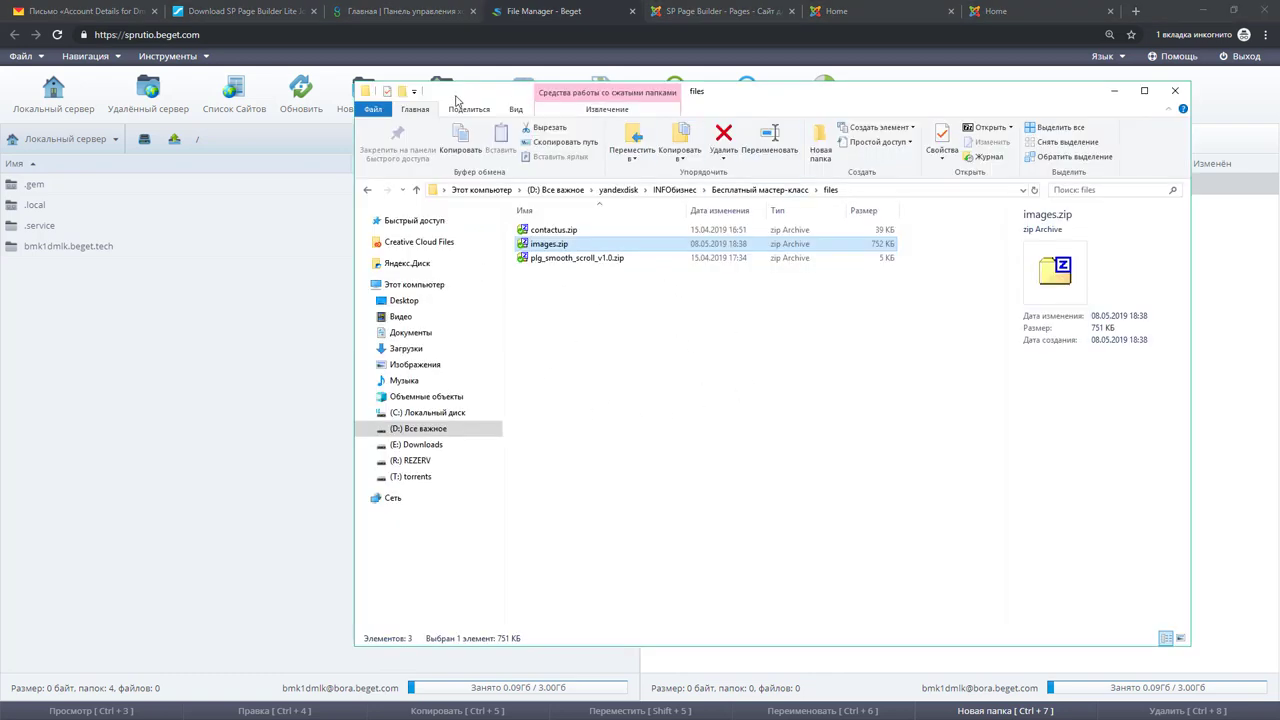
{"action": "left_click_drag", "start_coordinate": [458, 95], "coordinate": [827, 143]}
{"action": "left_click_drag", "start_coordinate": [905, 294], "coordinate": [600, 320]}
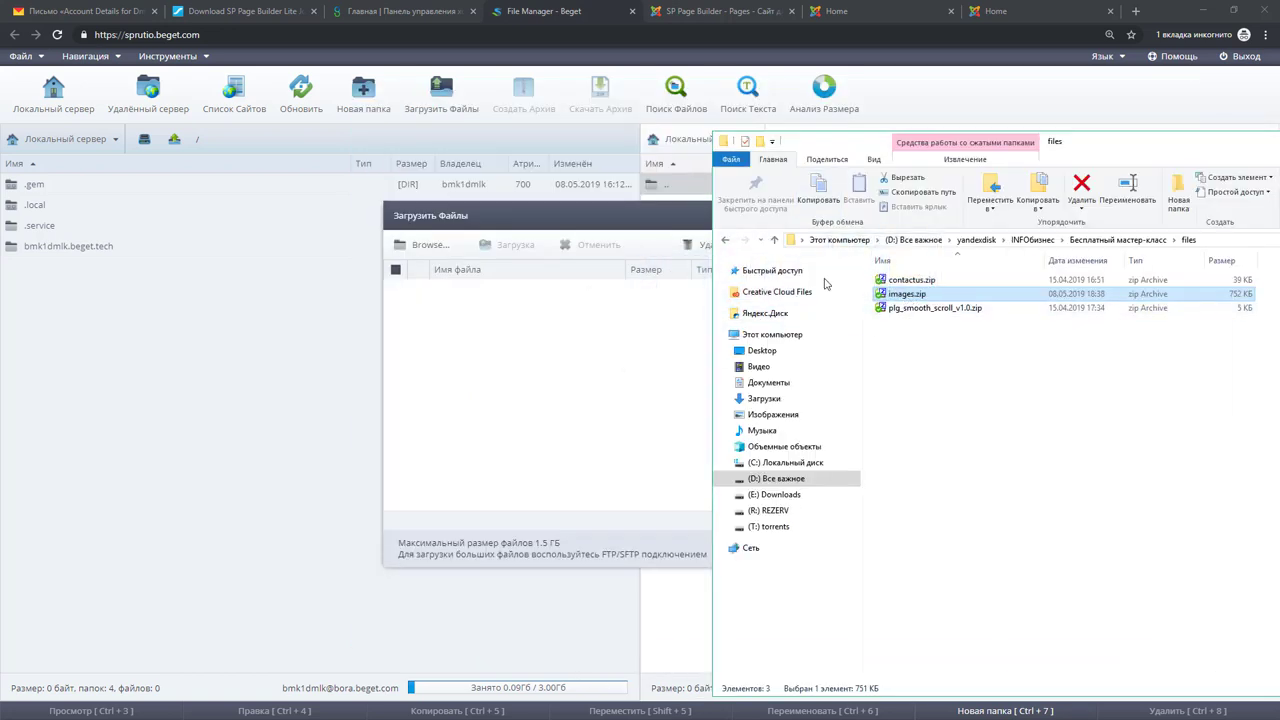
{"action": "left_click", "coordinate": [627, 217]}
{"action": "left_click", "coordinate": [428, 245]}
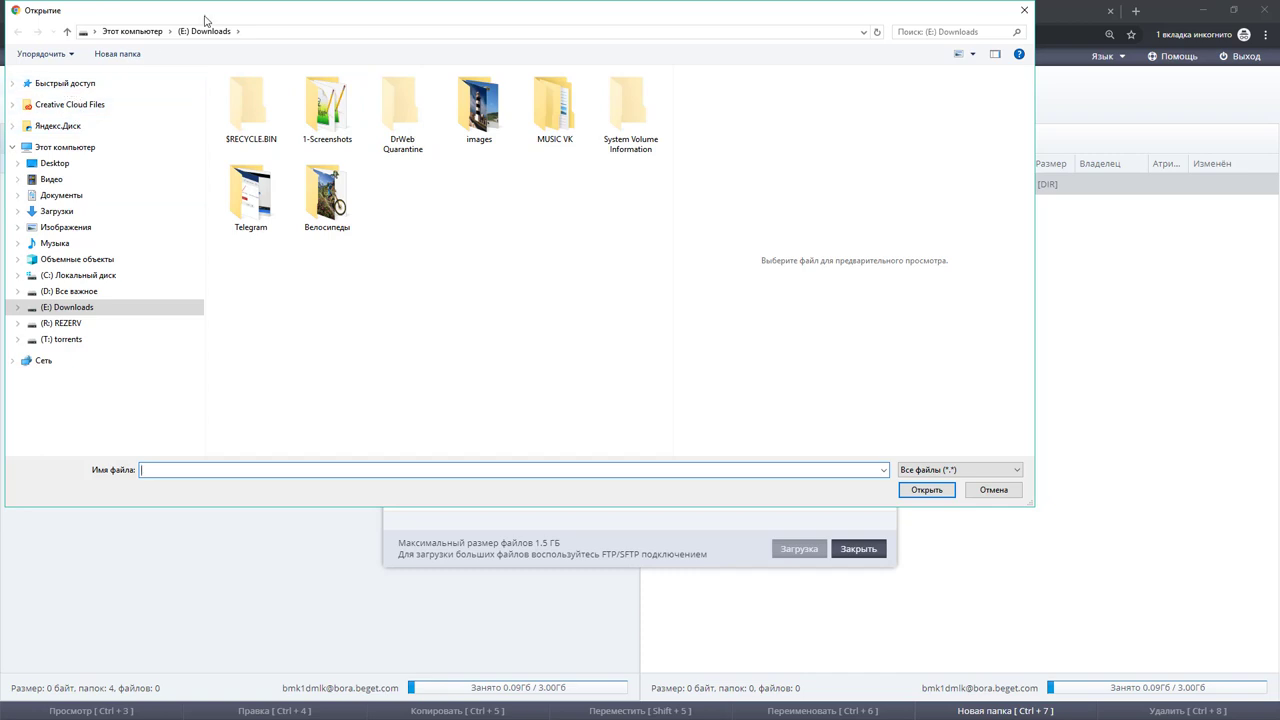
{"action": "key", "text": "Escape"}
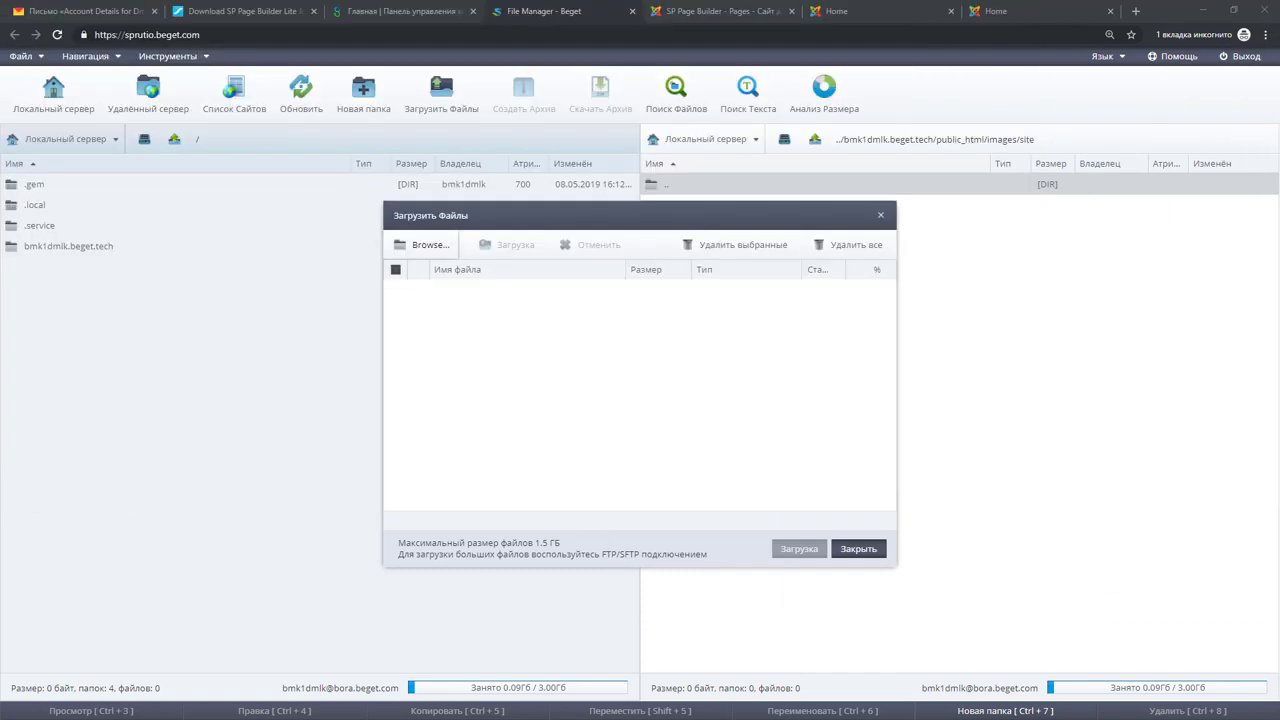
{"action": "key", "text": "alt+Tab"}
{"action": "left_click", "coordinate": [1218, 245]}
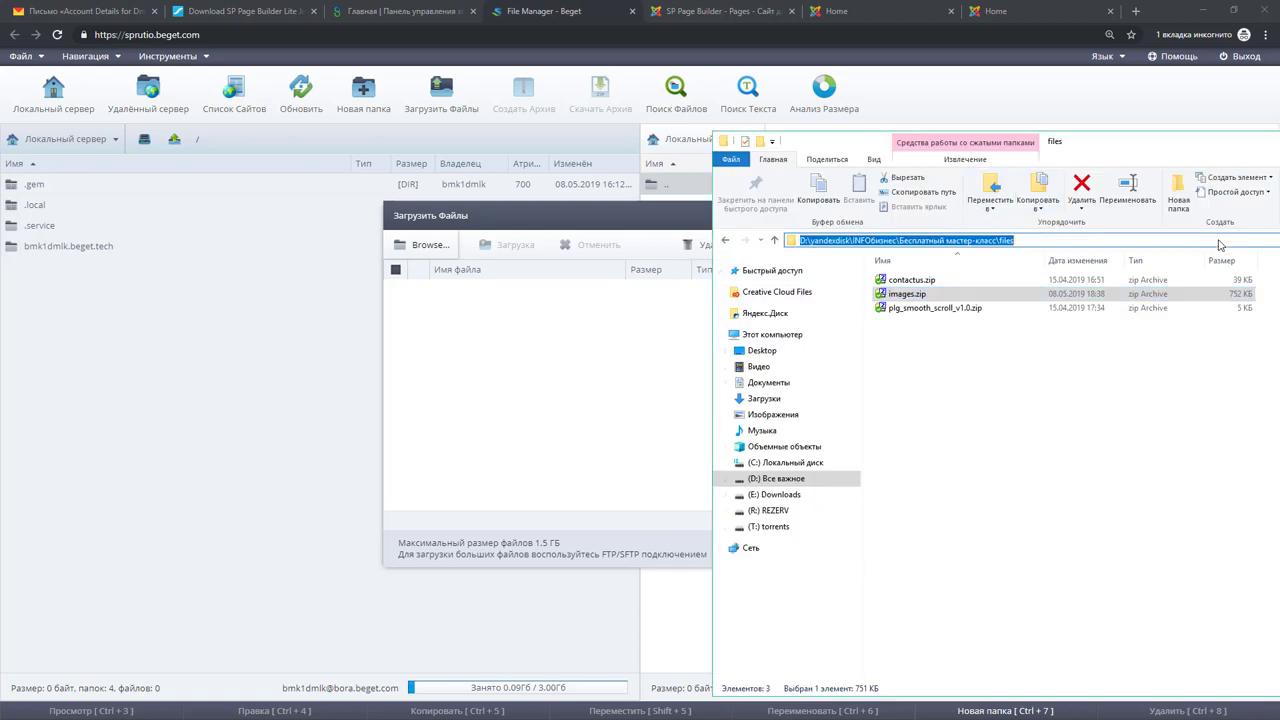
{"action": "left_click_drag", "start_coordinate": [1118, 142], "coordinate": [824, 186]}
{"action": "key", "text": "alt+Tab"}
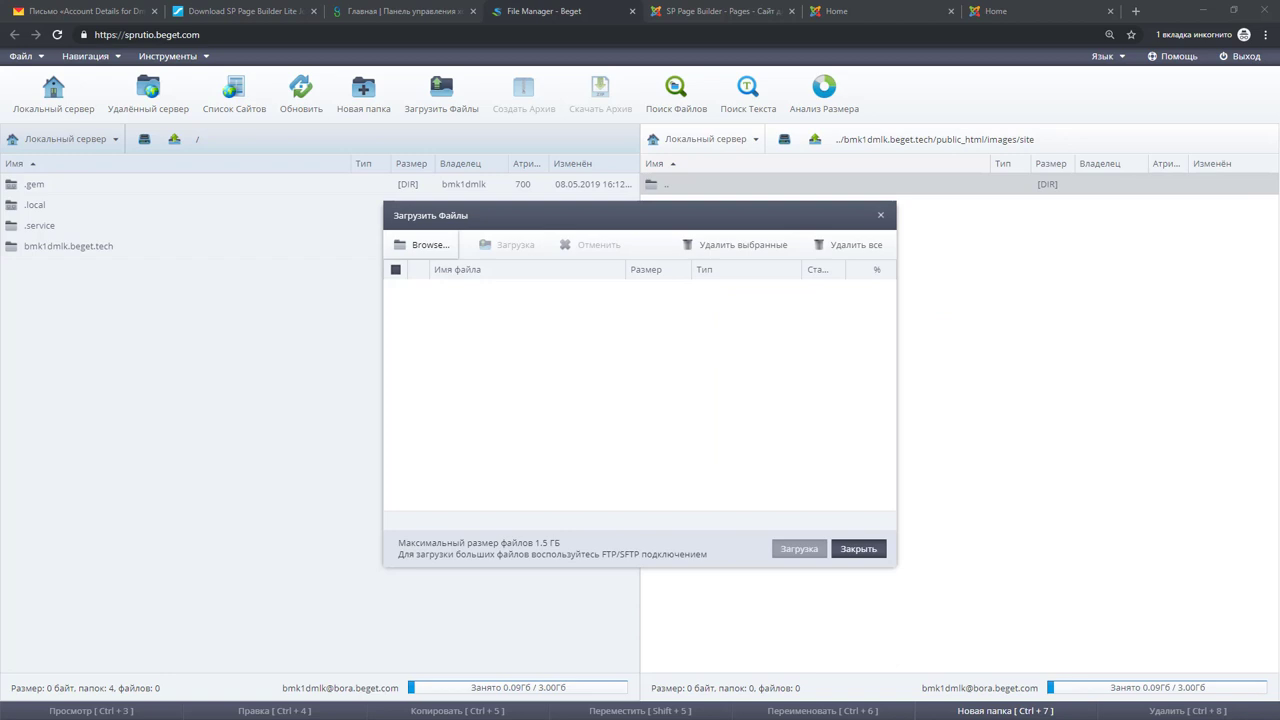
Upload images.zip from the local files folder to the server's site folder and close the upload dialog
{"action": "left_click", "coordinate": [423, 244]}
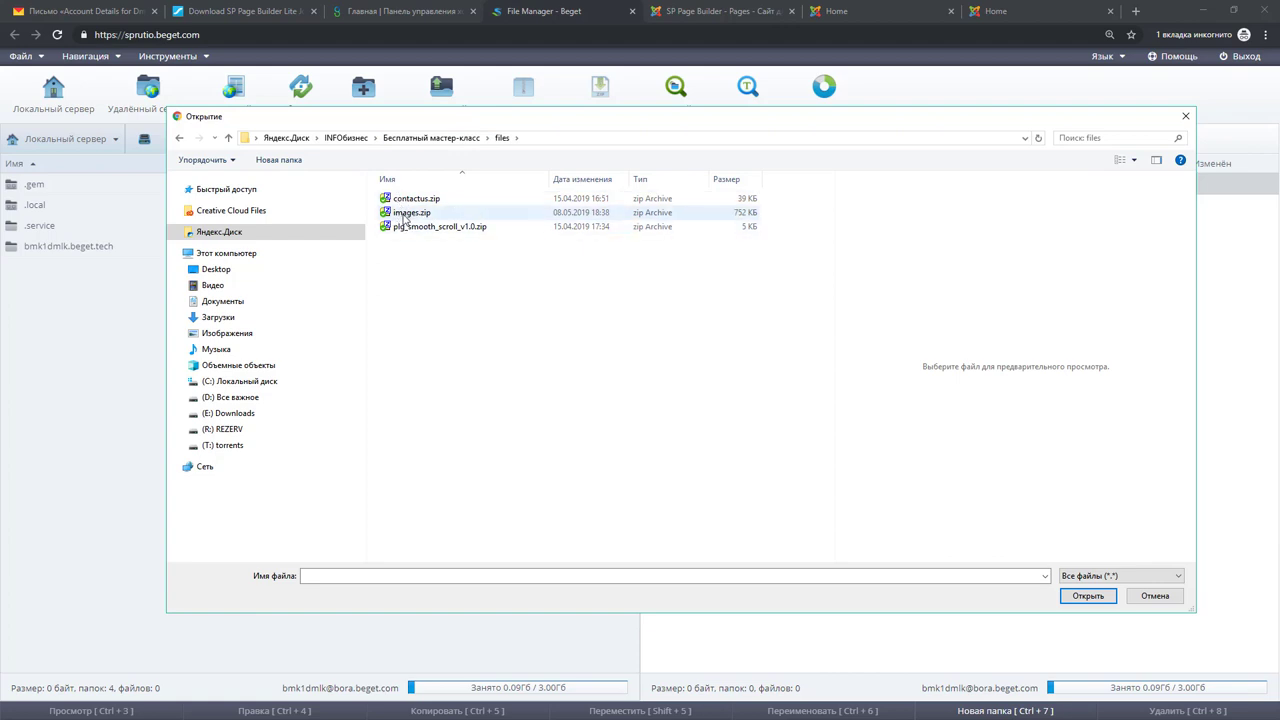
{"action": "left_click", "coordinate": [404, 215]}
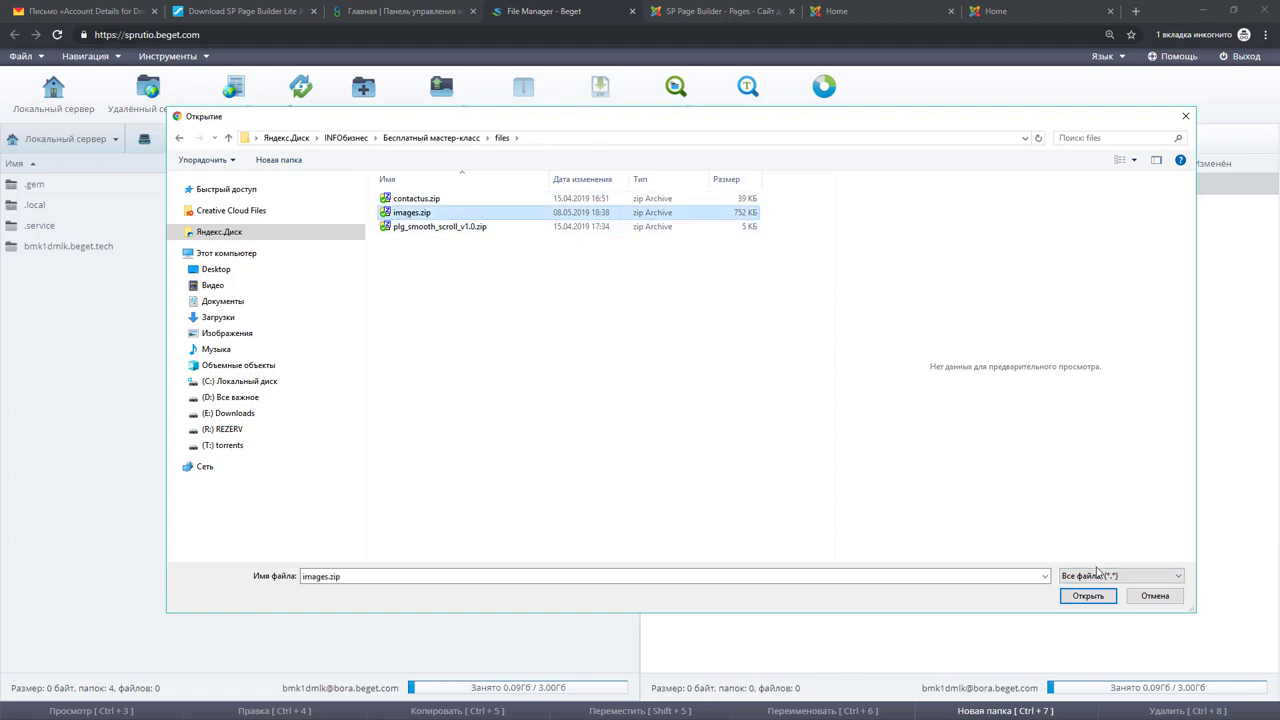
{"action": "left_click", "coordinate": [1088, 596]}
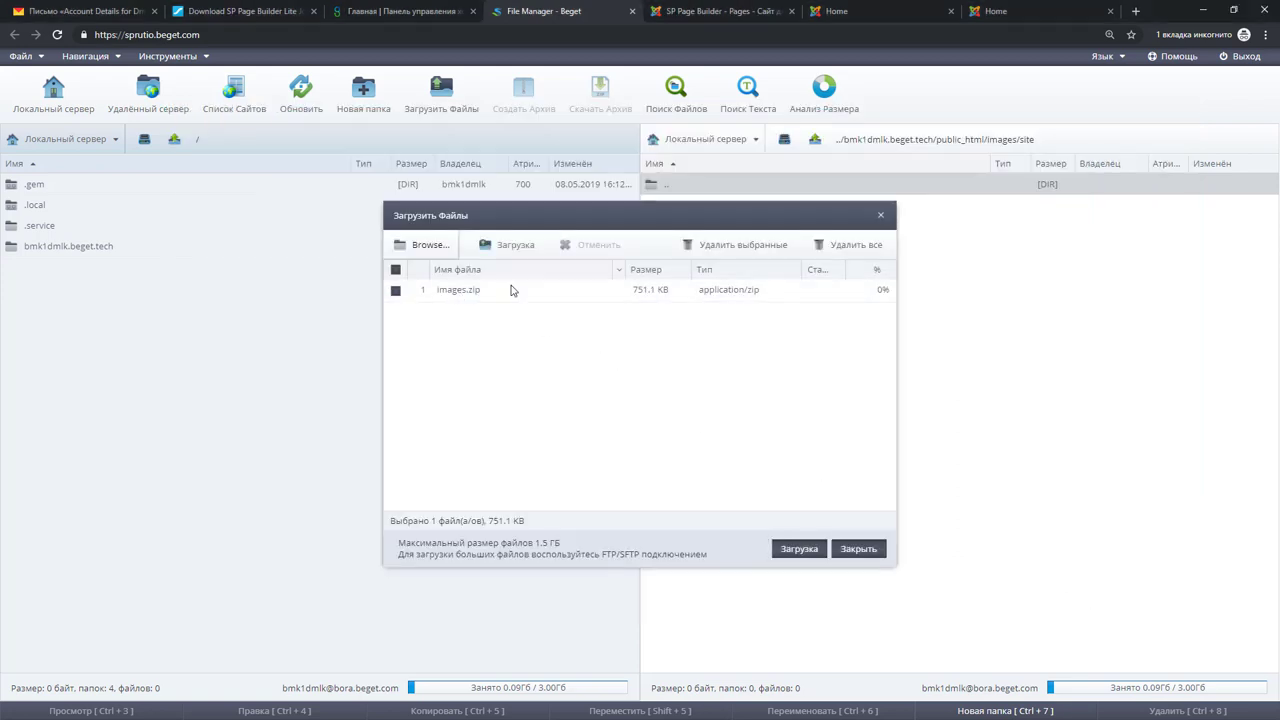
{"action": "left_click", "coordinate": [794, 551]}
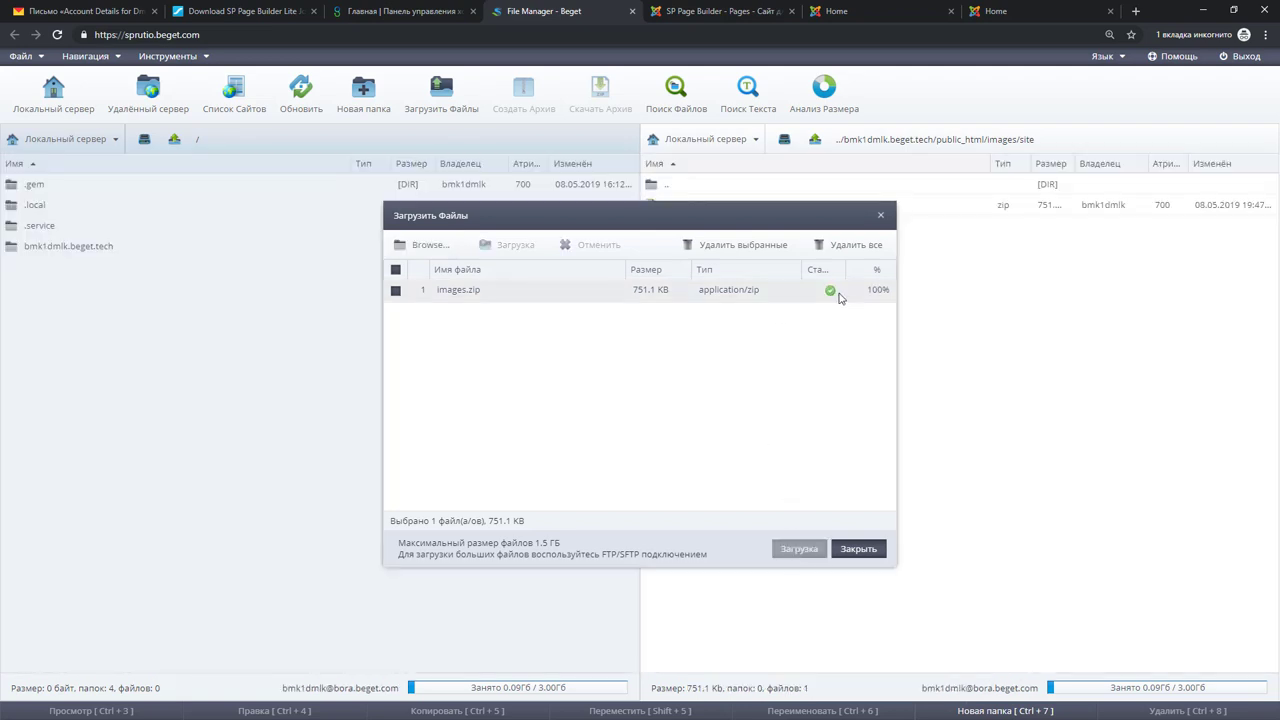
{"action": "mouse_move", "coordinate": [832, 296]}
{"action": "left_click", "coordinate": [854, 551]}
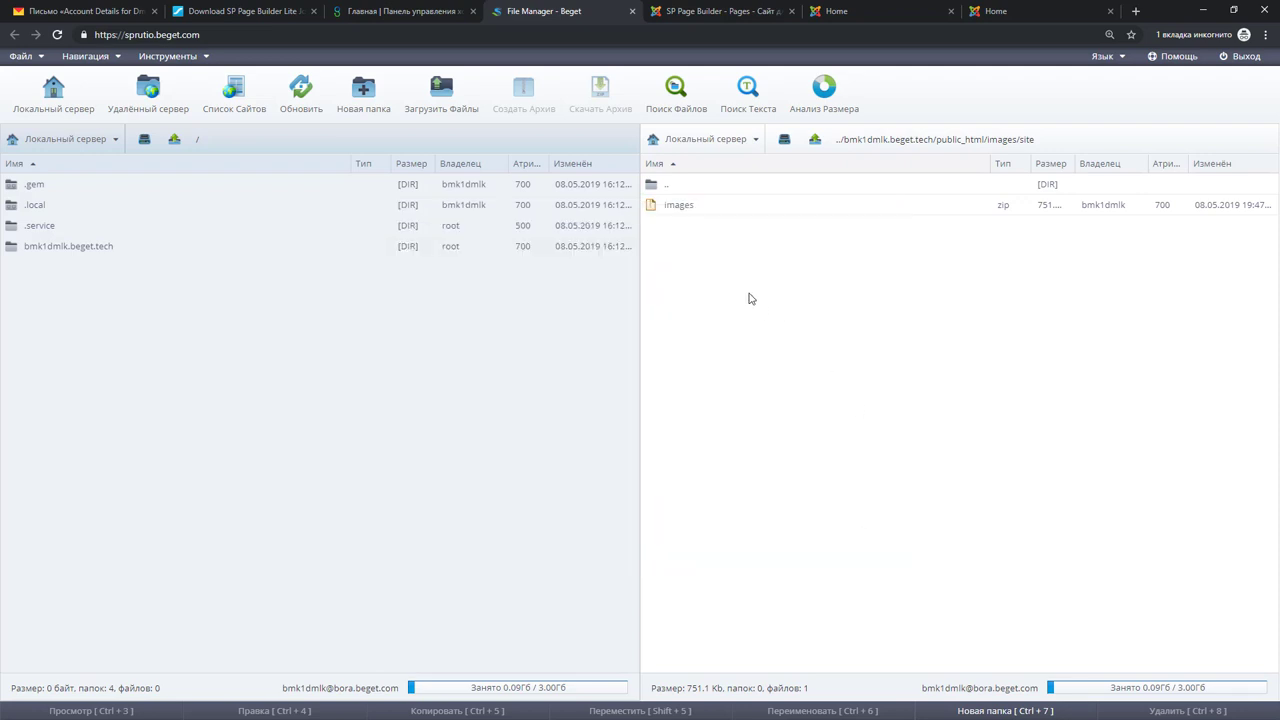
Extract the uploaded images.zip archive into public_html/images/site on the server
{"action": "left_click", "coordinate": [725, 208]}
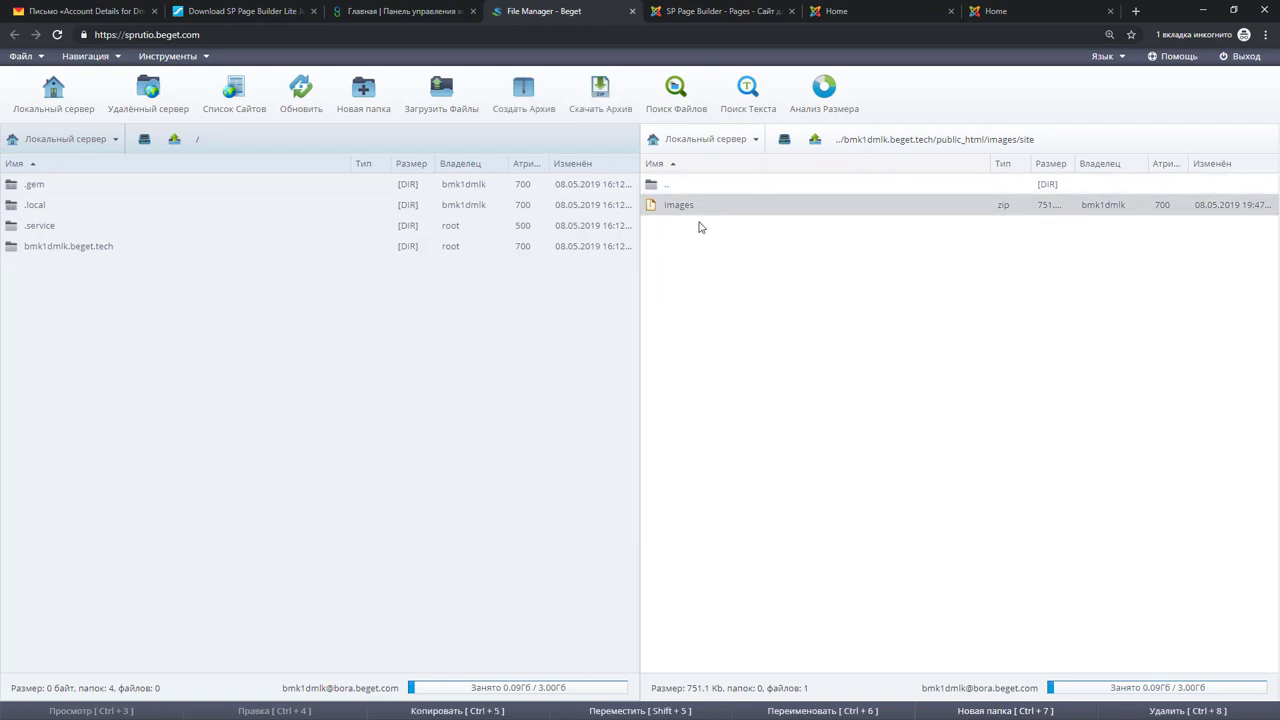
{"action": "right_click", "coordinate": [706, 212]}
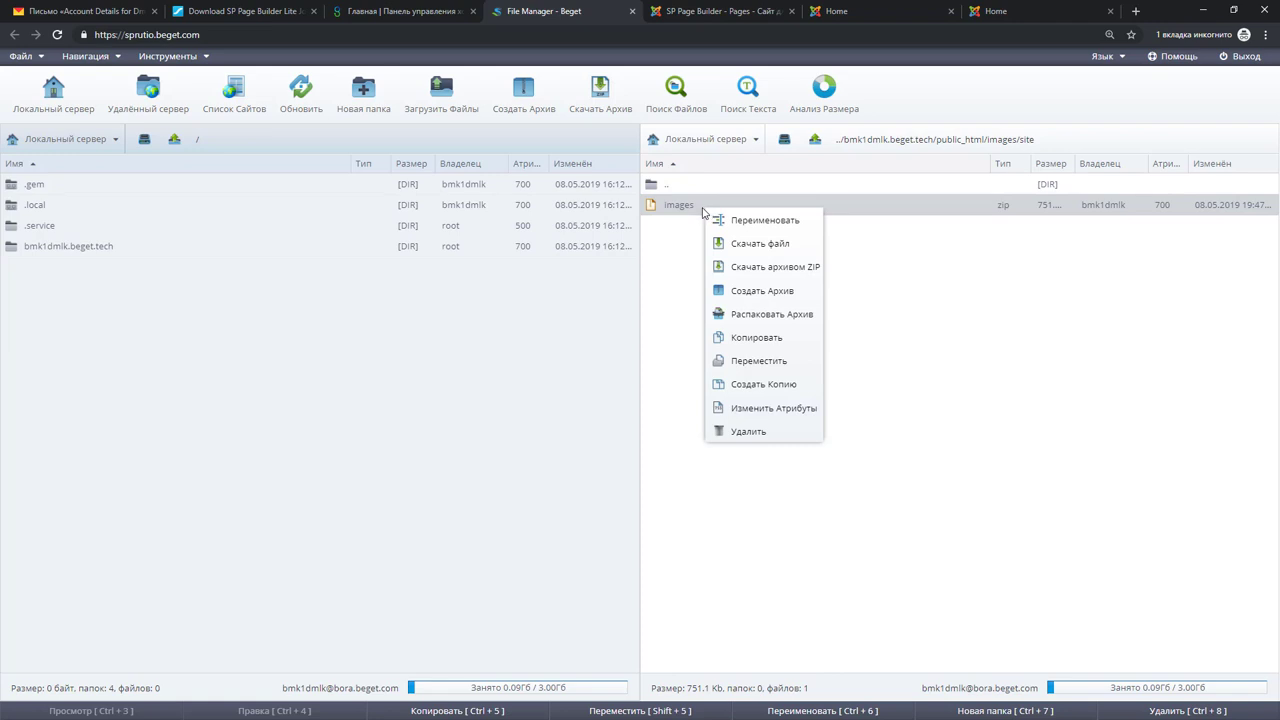
{"action": "left_click", "coordinate": [762, 316]}
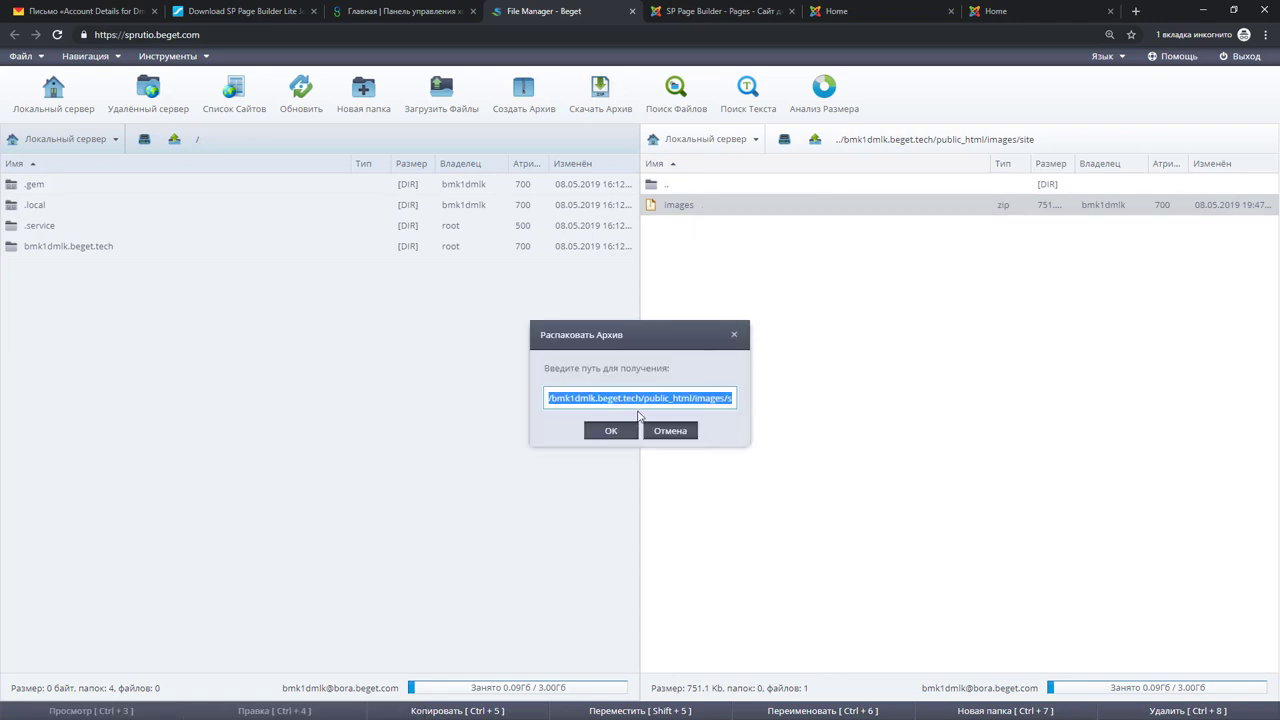
{"action": "left_click", "coordinate": [737, 406]}
{"action": "left_click_drag", "start_coordinate": [702, 398], "coordinate": [740, 407]}
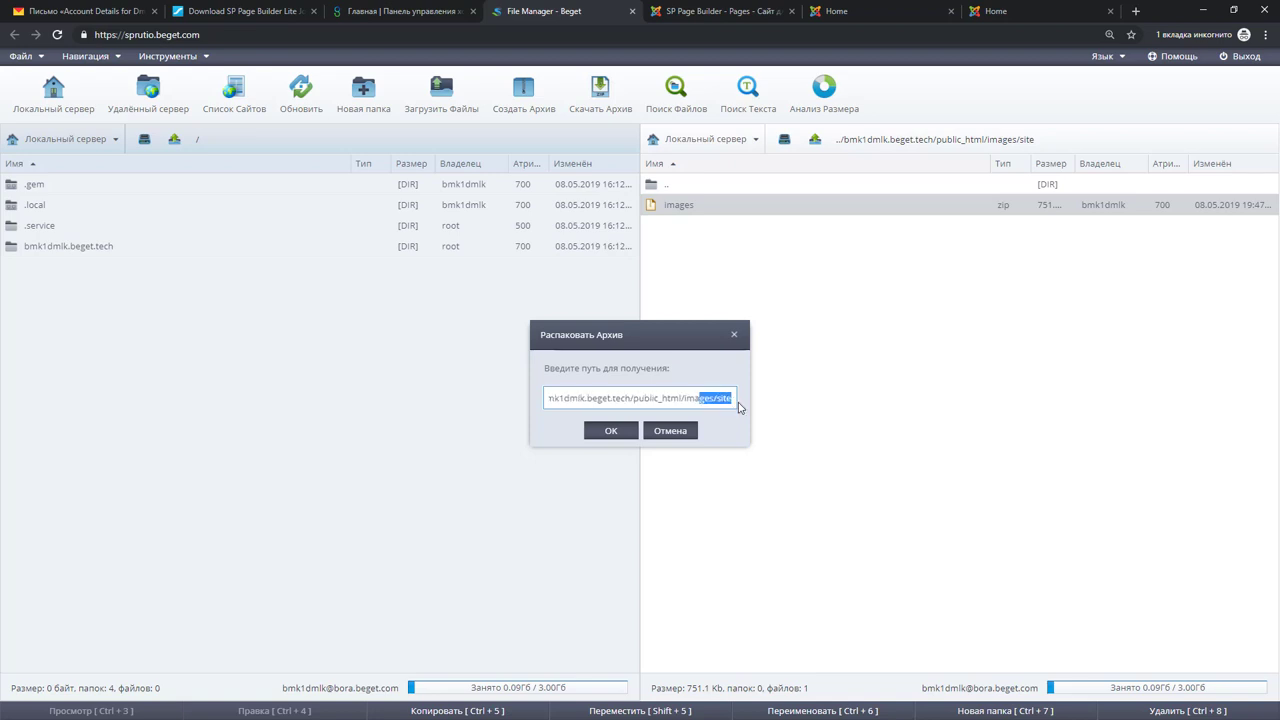
{"action": "left_click", "coordinate": [641, 430]}
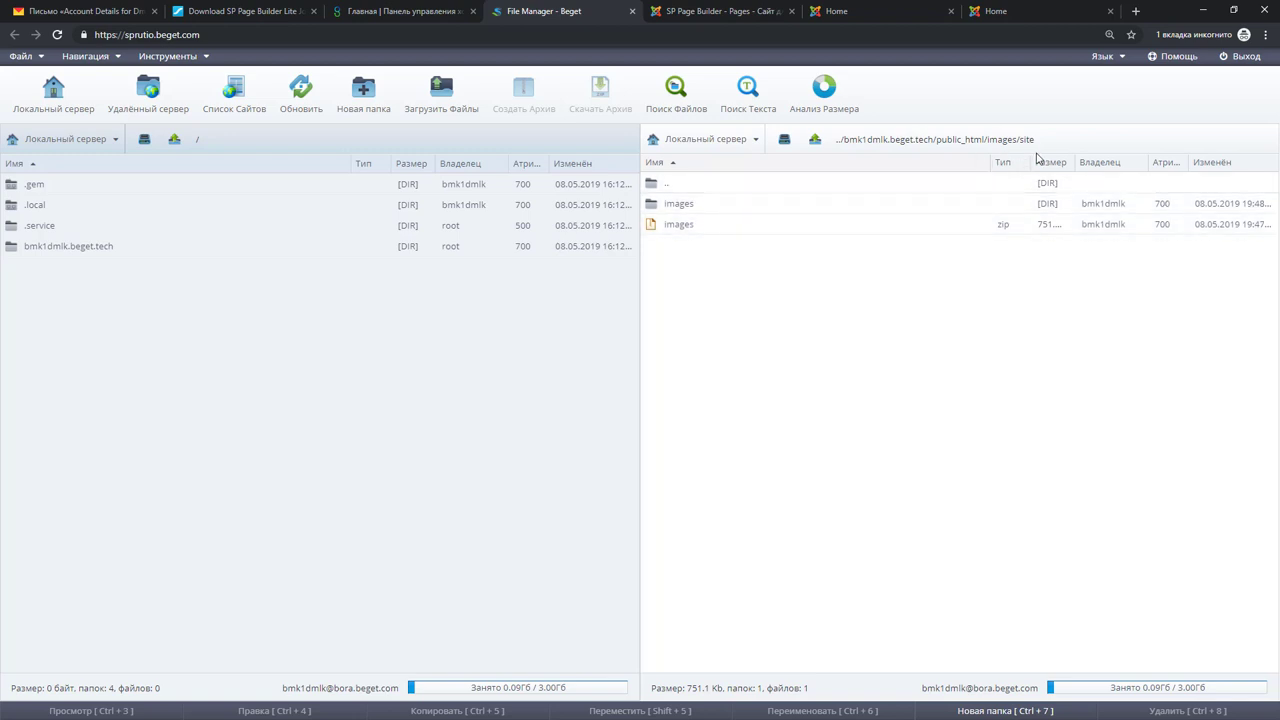
Open the extracted images folder and move all ten pictures from it to the server's root directory
{"action": "double_click", "coordinate": [722, 210]}
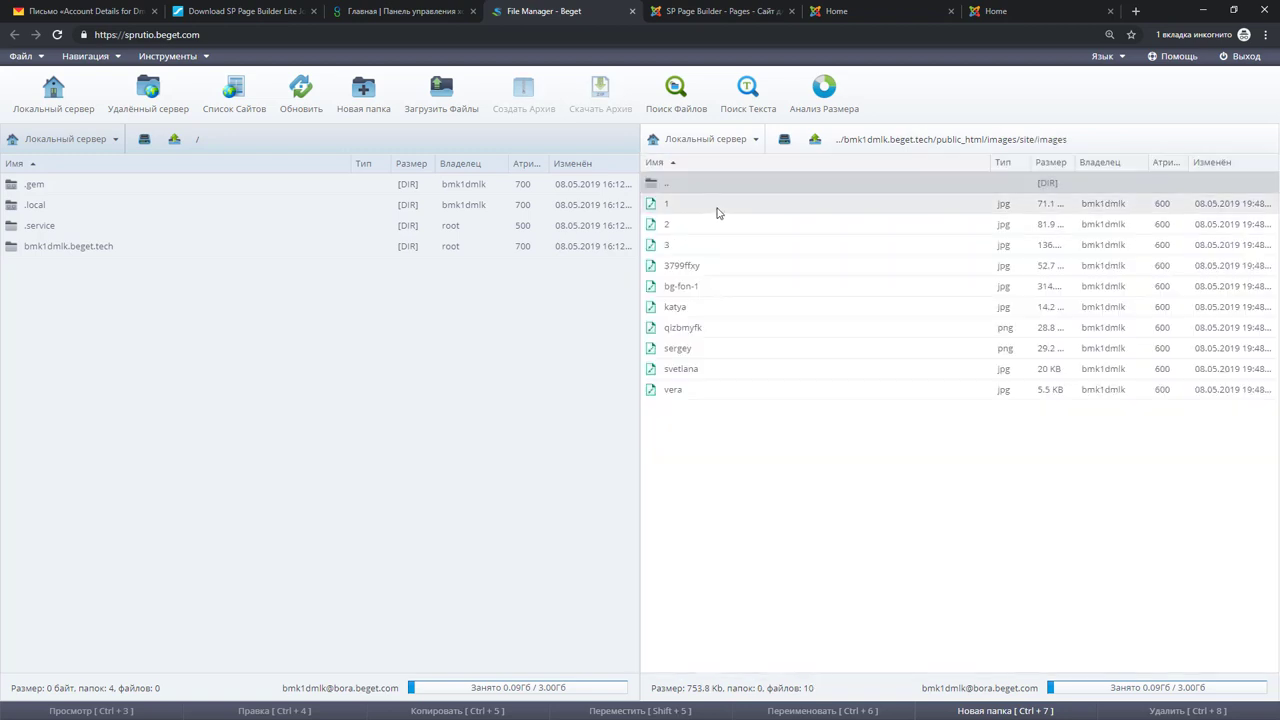
{"action": "left_click", "coordinate": [716, 212]}
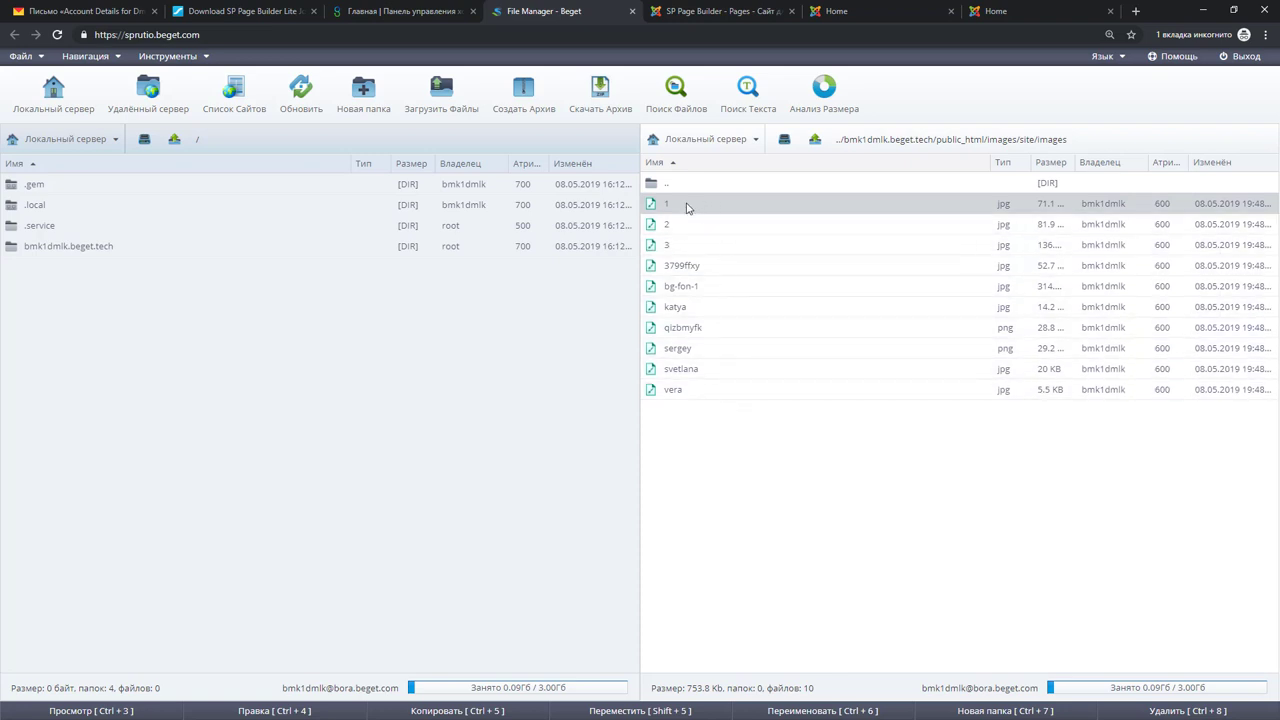
{"action": "left_click", "coordinate": [705, 393], "text": "shift"}
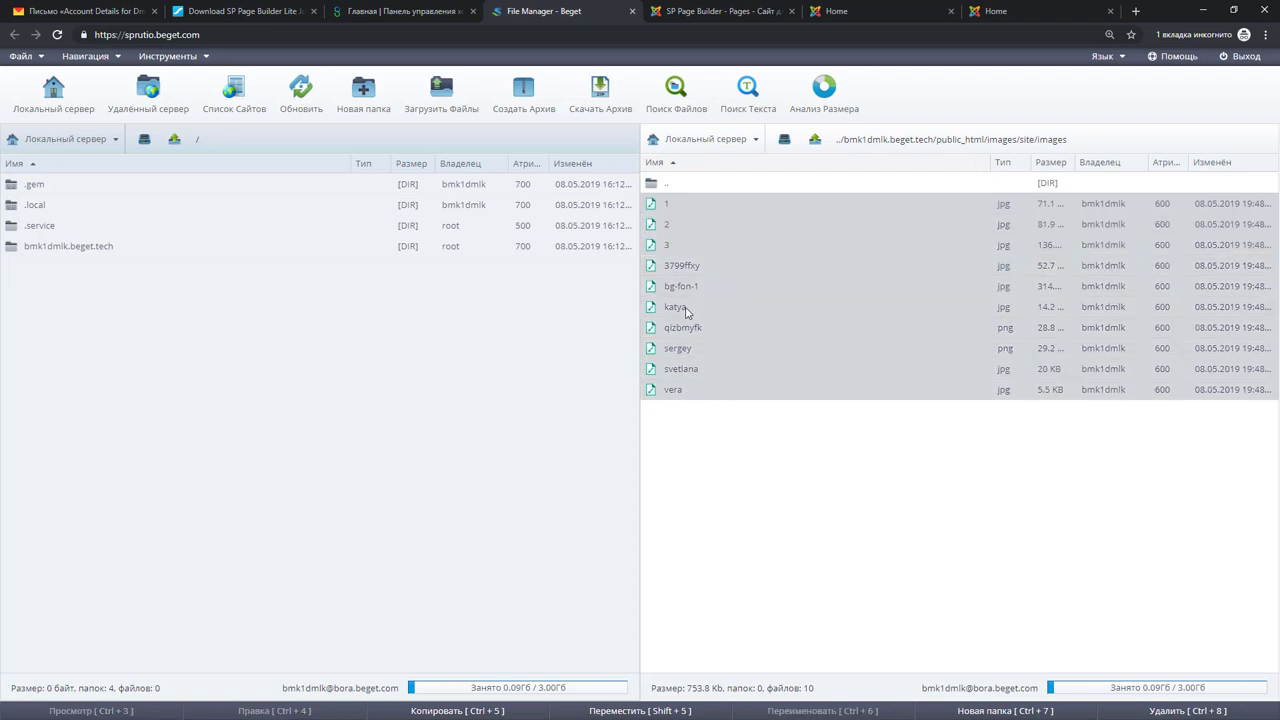
{"action": "right_click", "coordinate": [698, 226]}
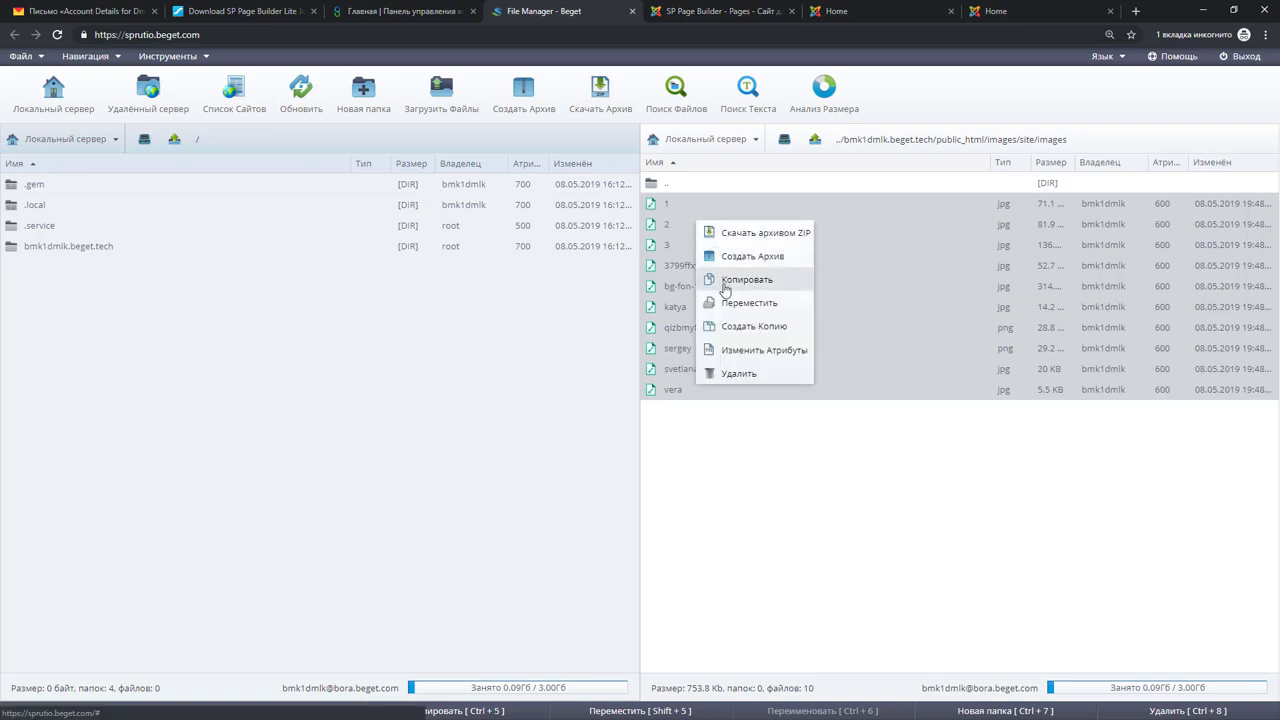
{"action": "right_click", "coordinate": [868, 269]}
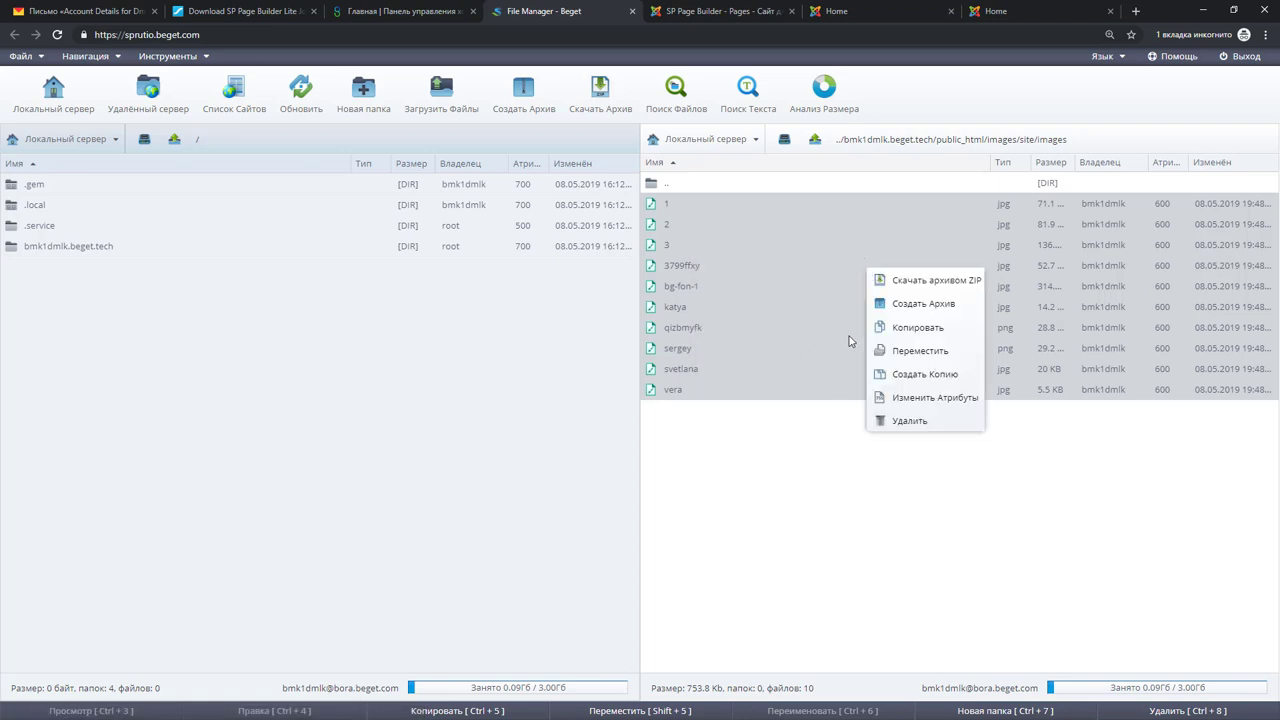
{"action": "left_click", "coordinate": [920, 351]}
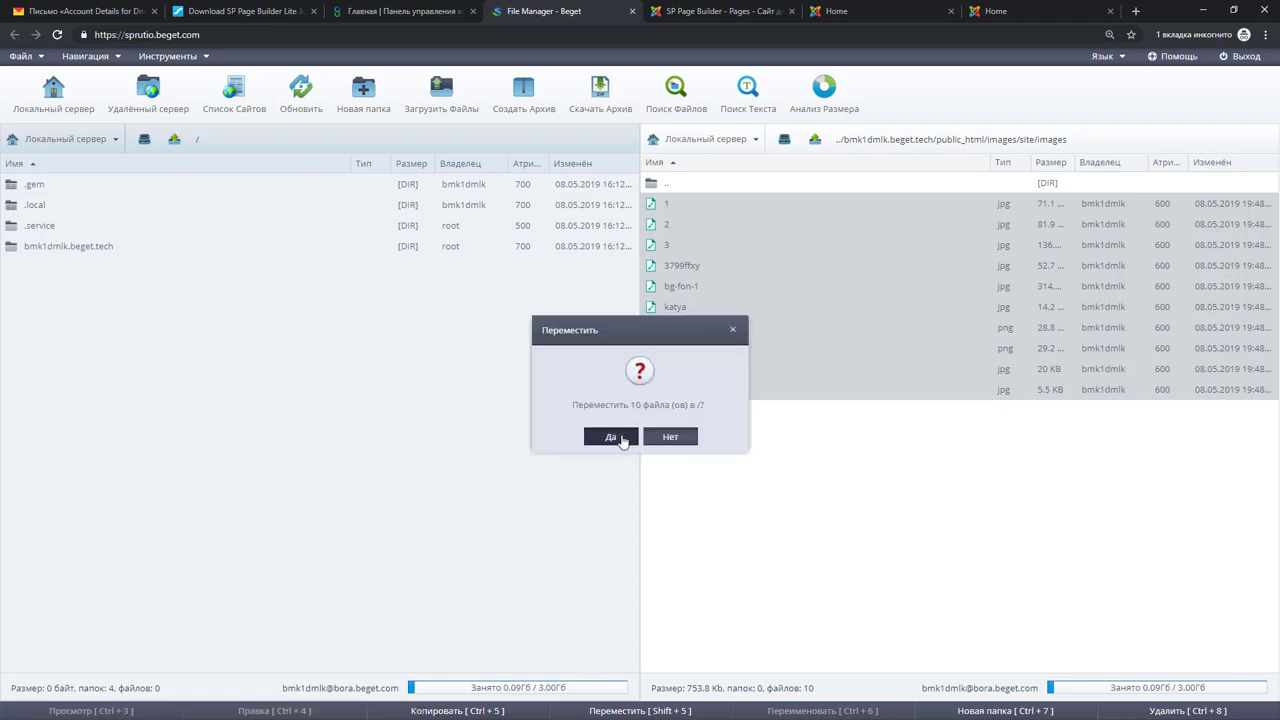
{"action": "left_click", "coordinate": [612, 437]}
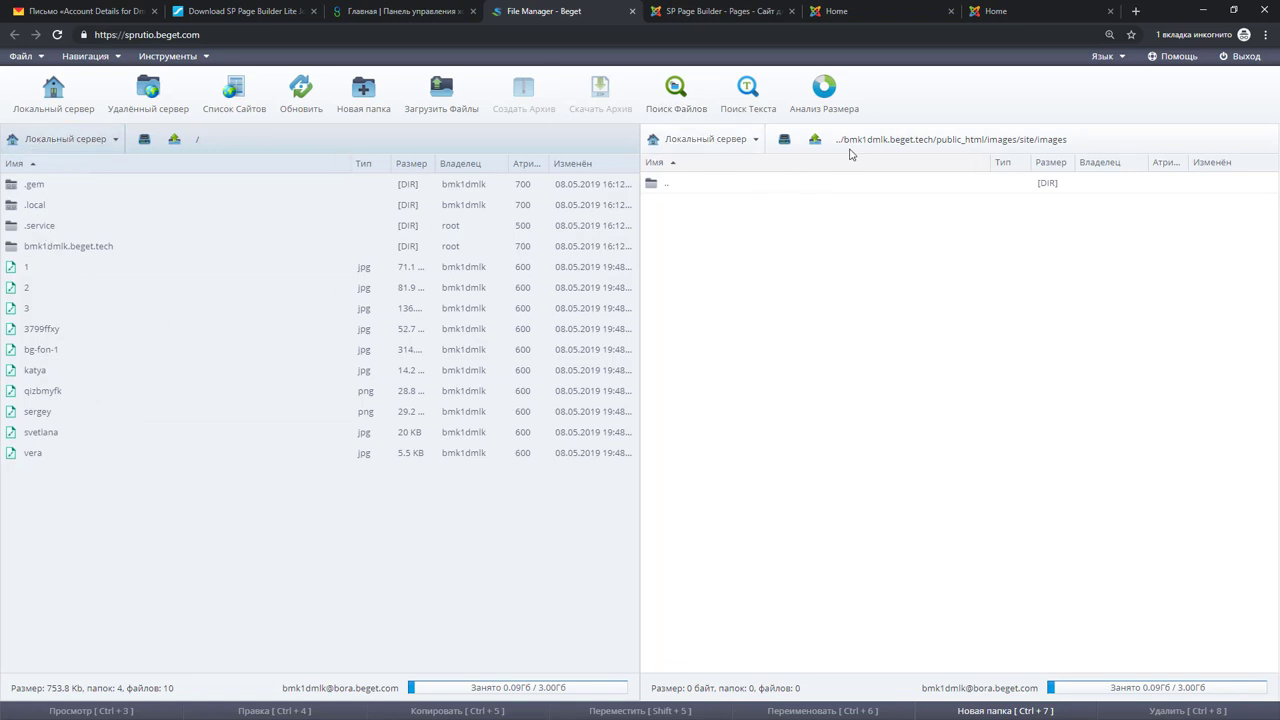
Return to the site folder and move the ten pictures from the server's root directory into public_html/images/site
{"action": "left_click", "coordinate": [1029, 144]}
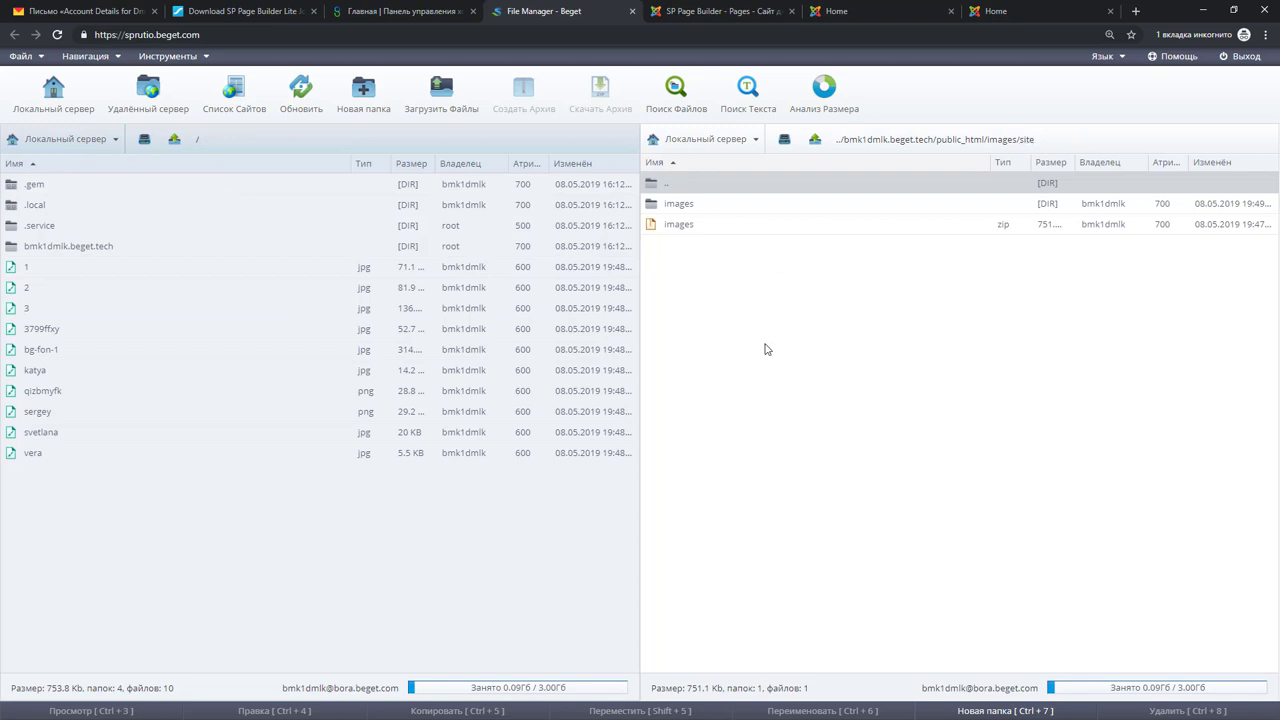
{"action": "left_click", "coordinate": [722, 208]}
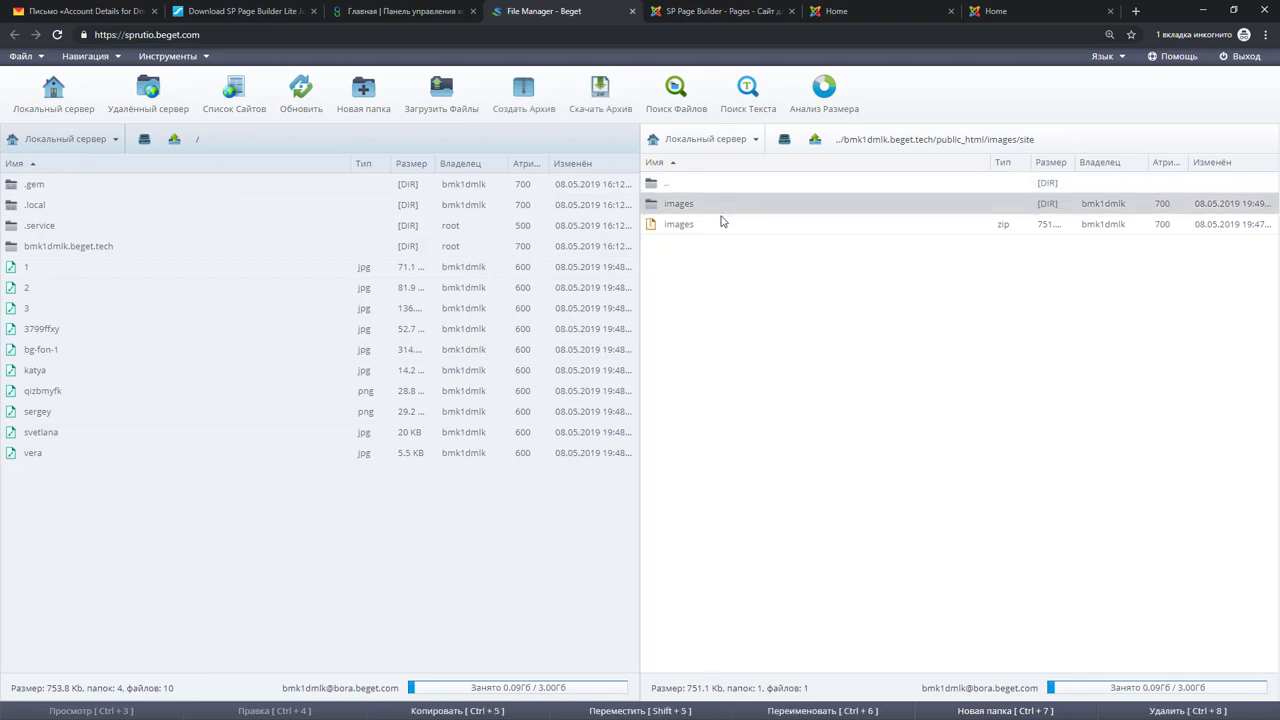
{"action": "left_click", "coordinate": [723, 226], "text": "ctrl"}
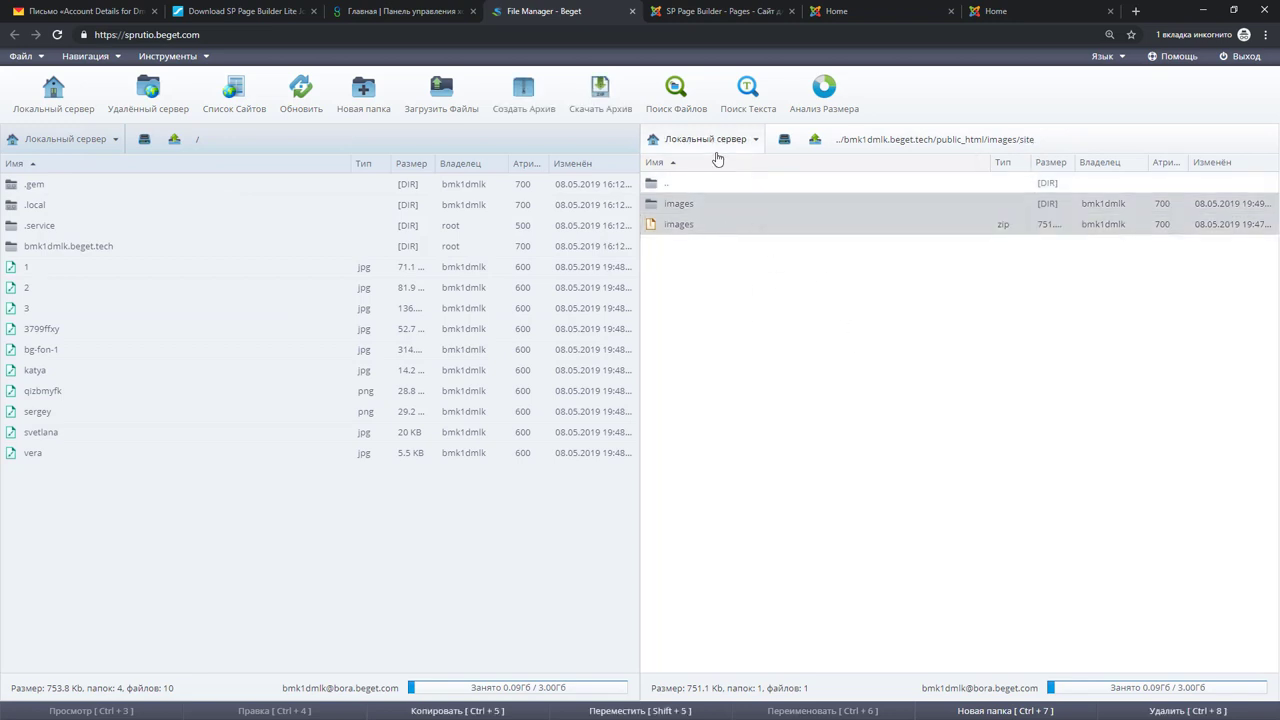
{"action": "left_click", "coordinate": [61, 274]}
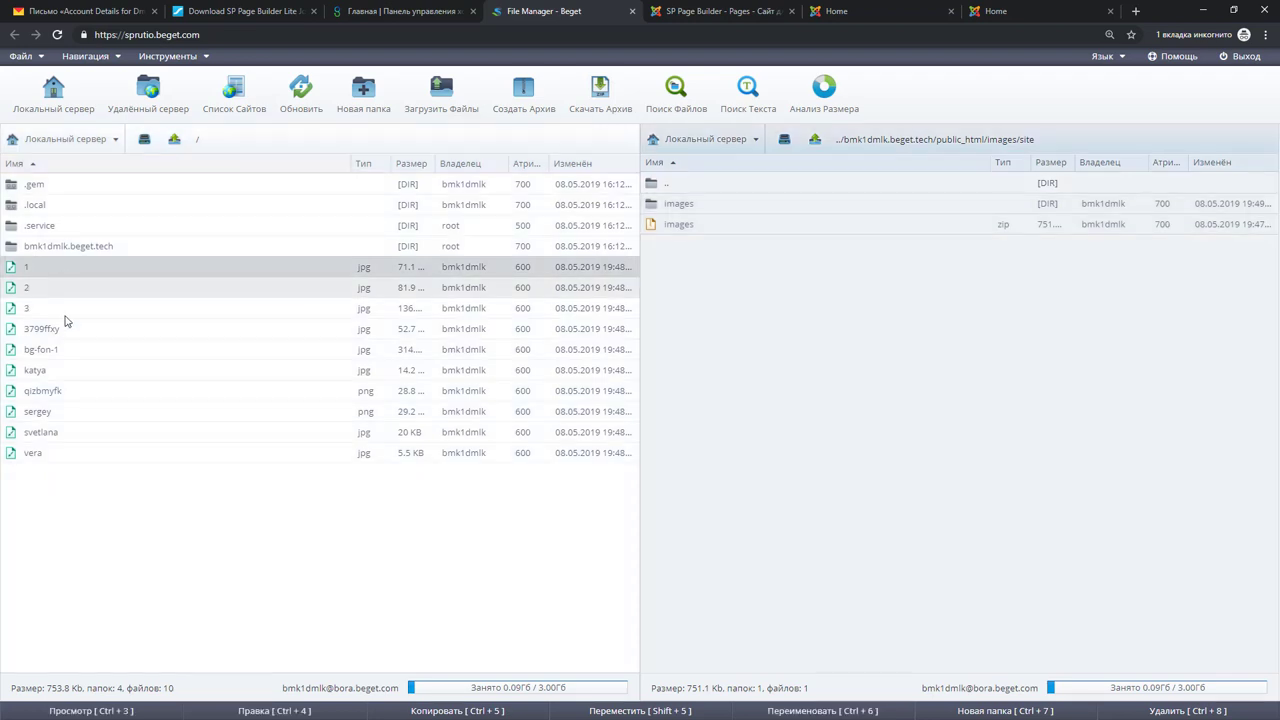
{"action": "left_click", "coordinate": [72, 455], "text": "shift"}
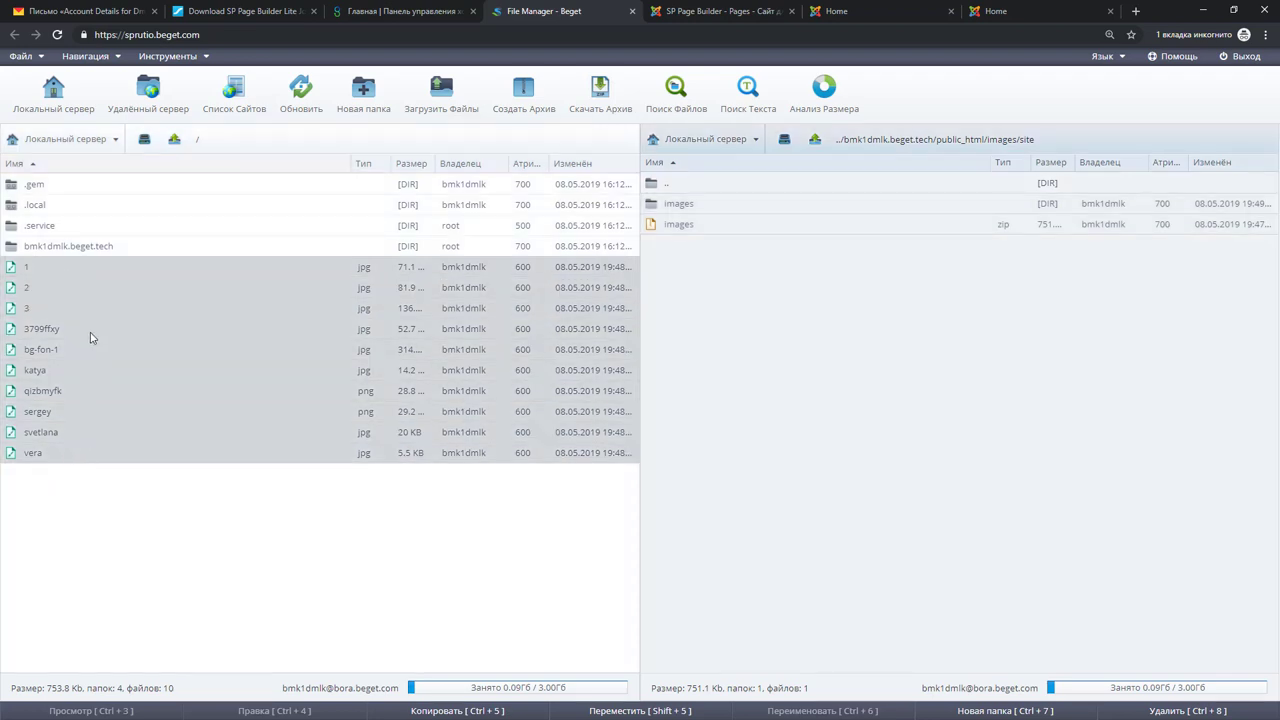
{"action": "right_click", "coordinate": [81, 291]}
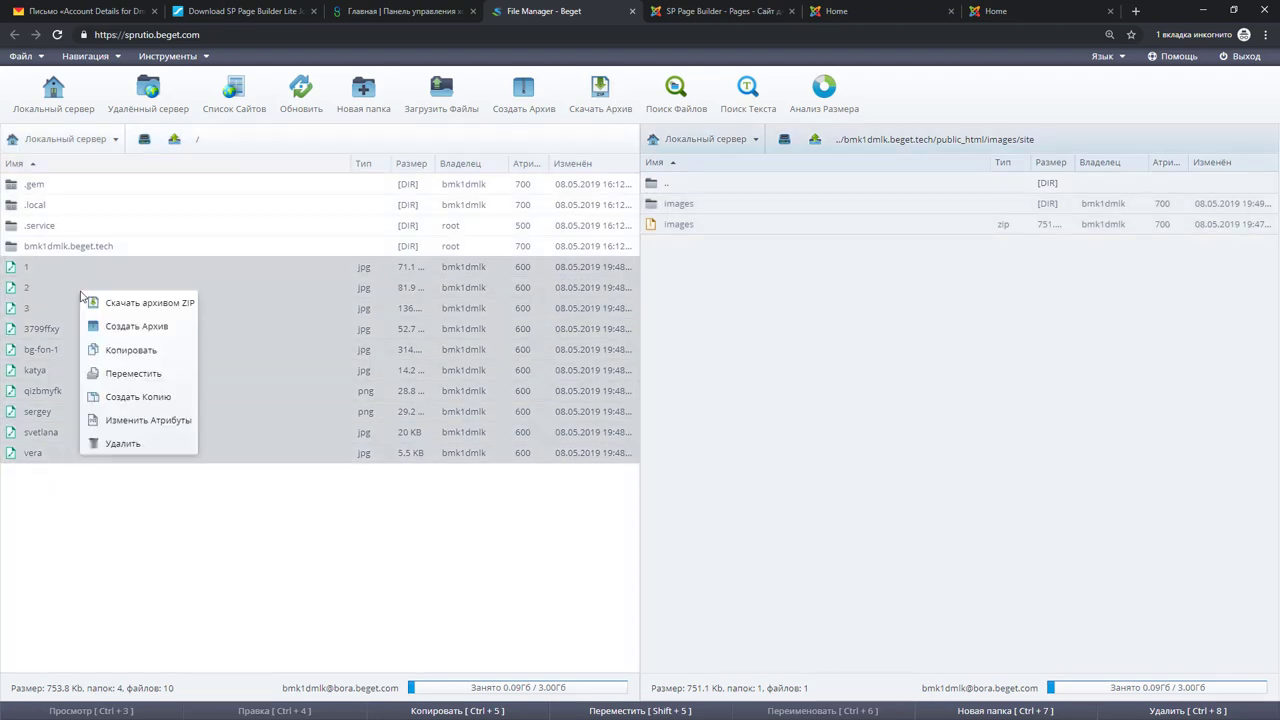
{"action": "left_click", "coordinate": [127, 380]}
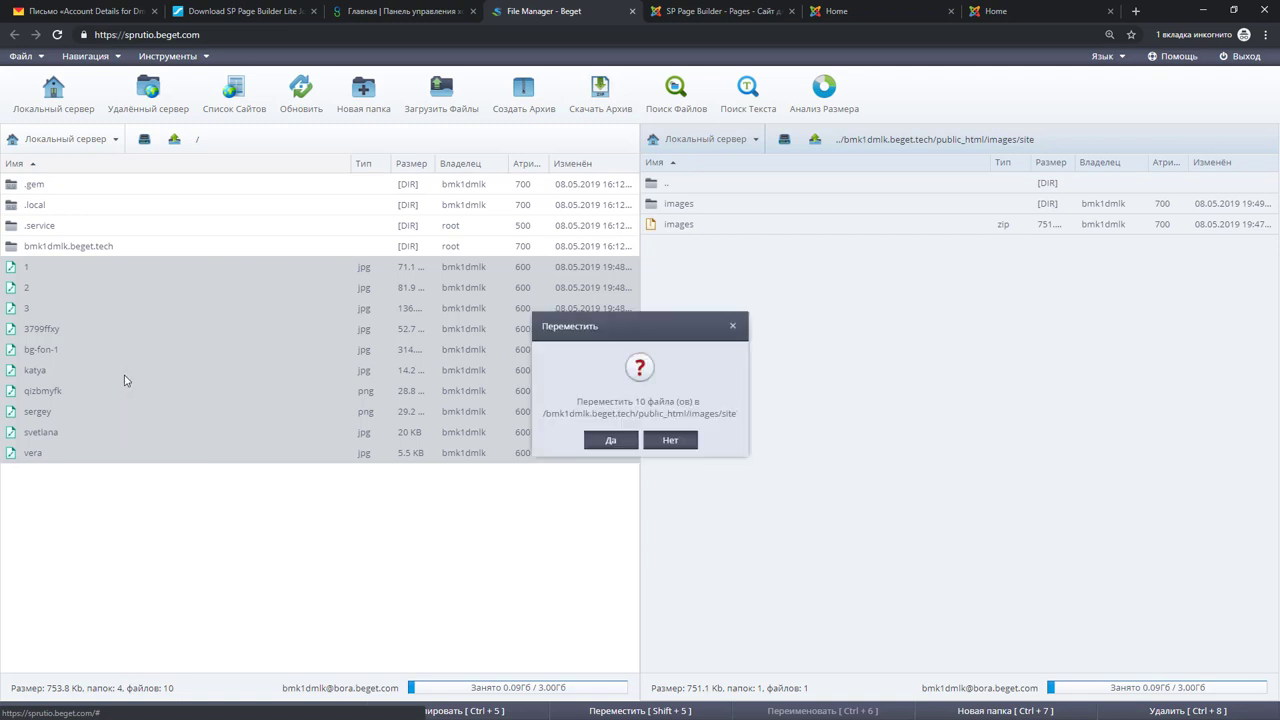
{"action": "left_click", "coordinate": [619, 450]}
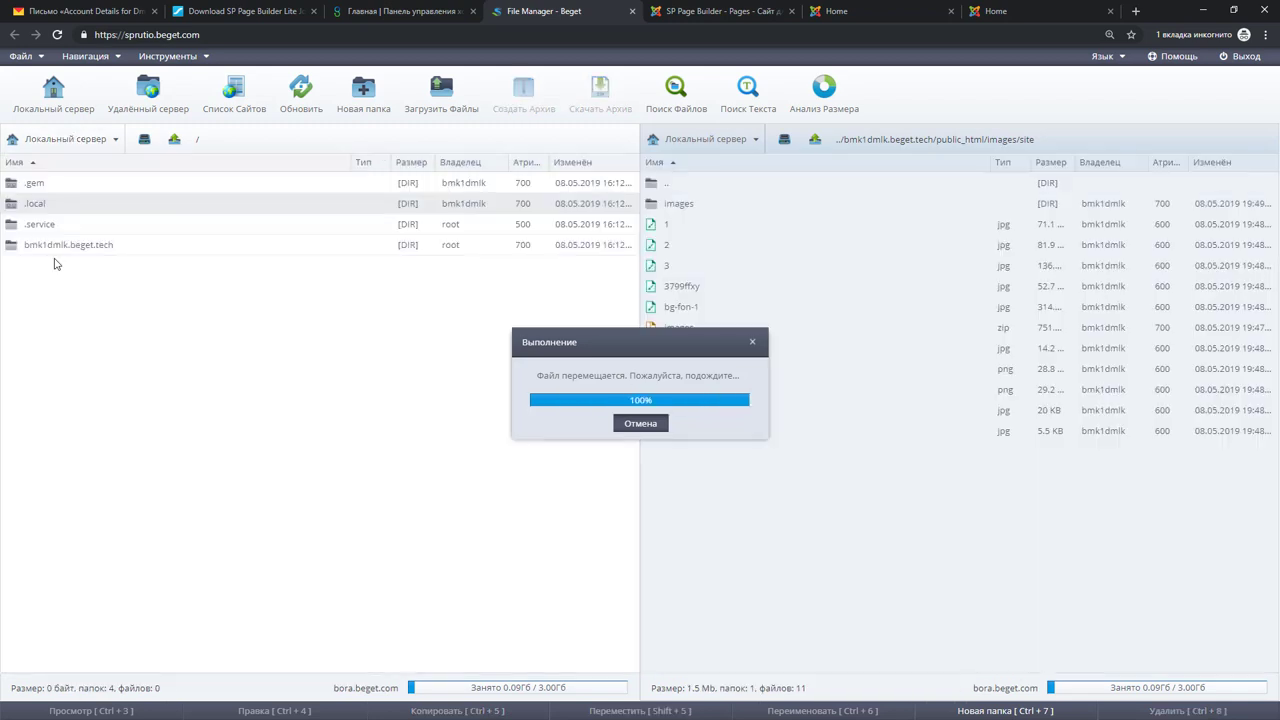
{"action": "left_click", "coordinate": [755, 532]}
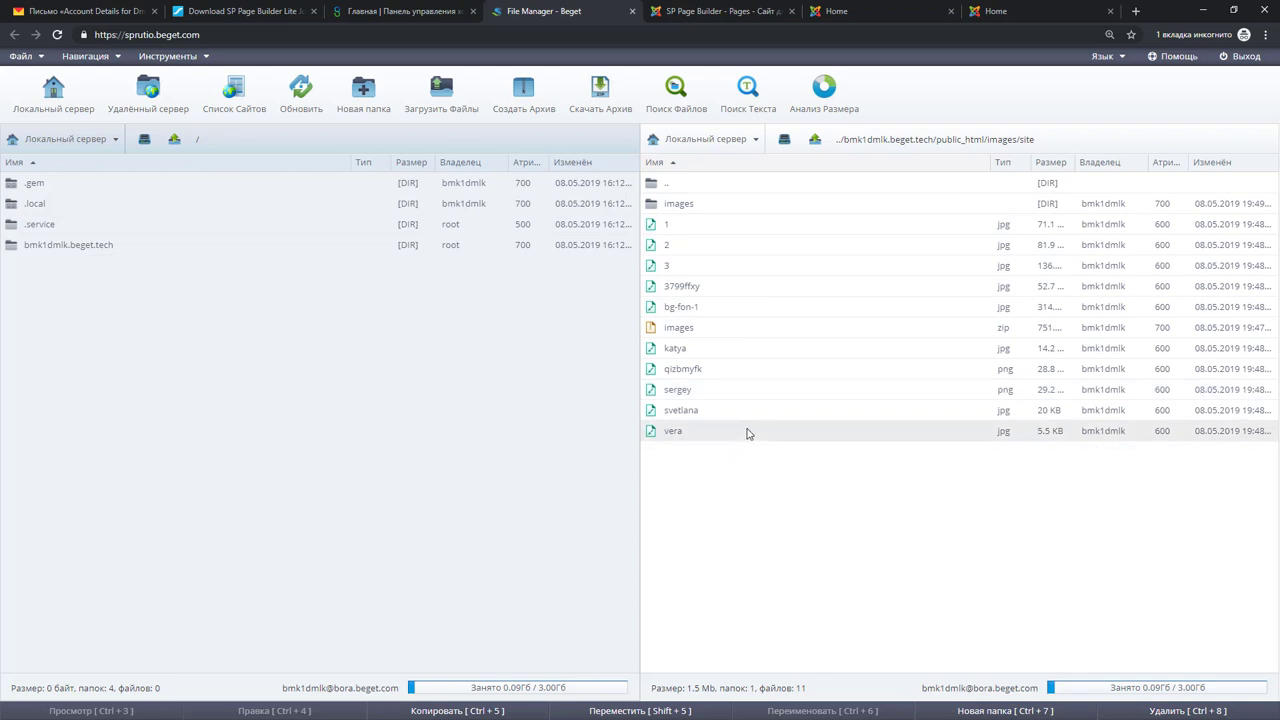
{"action": "left_click", "coordinate": [729, 214]}
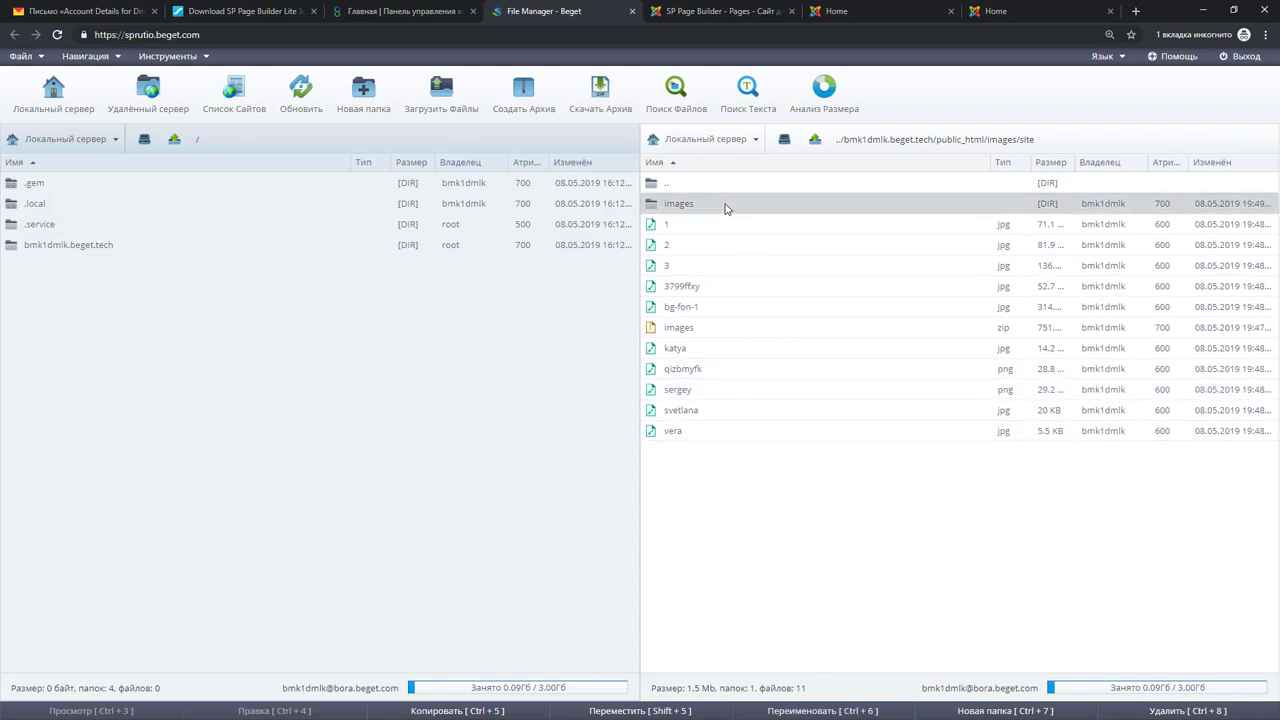
{"action": "left_click", "coordinate": [729, 337], "text": "ctrl"}
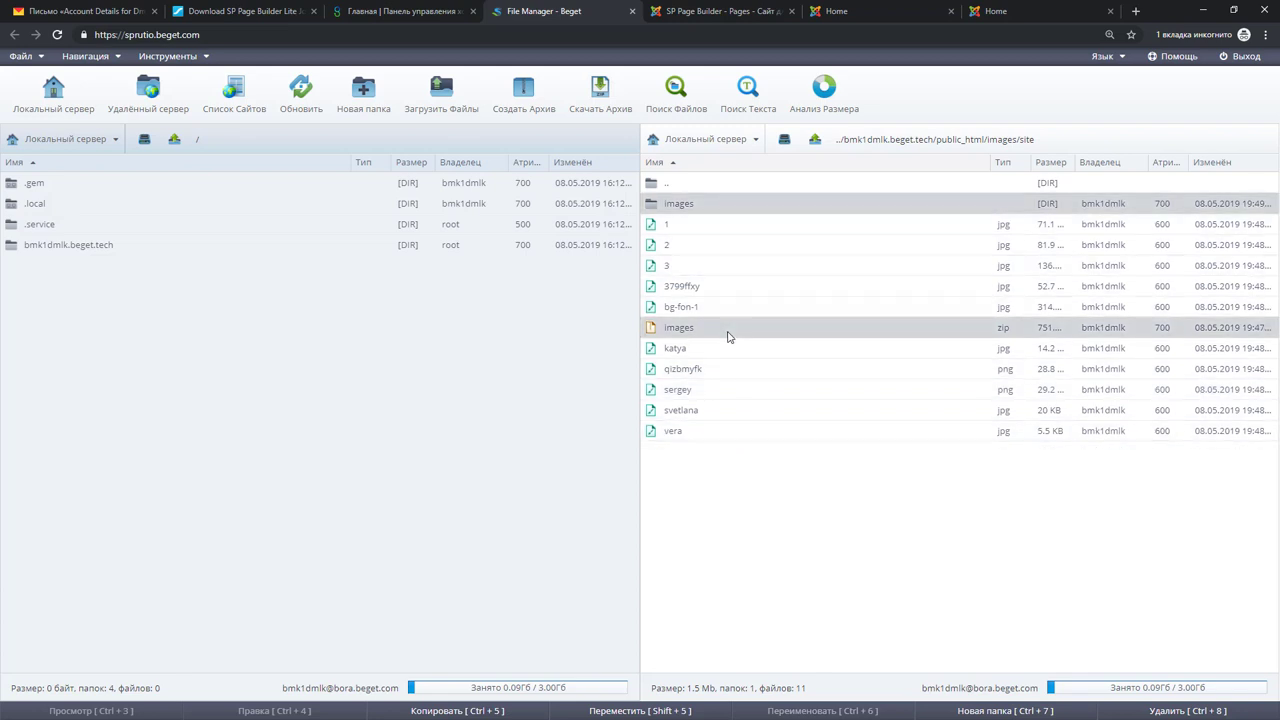
{"action": "left_click", "coordinate": [728, 207]}
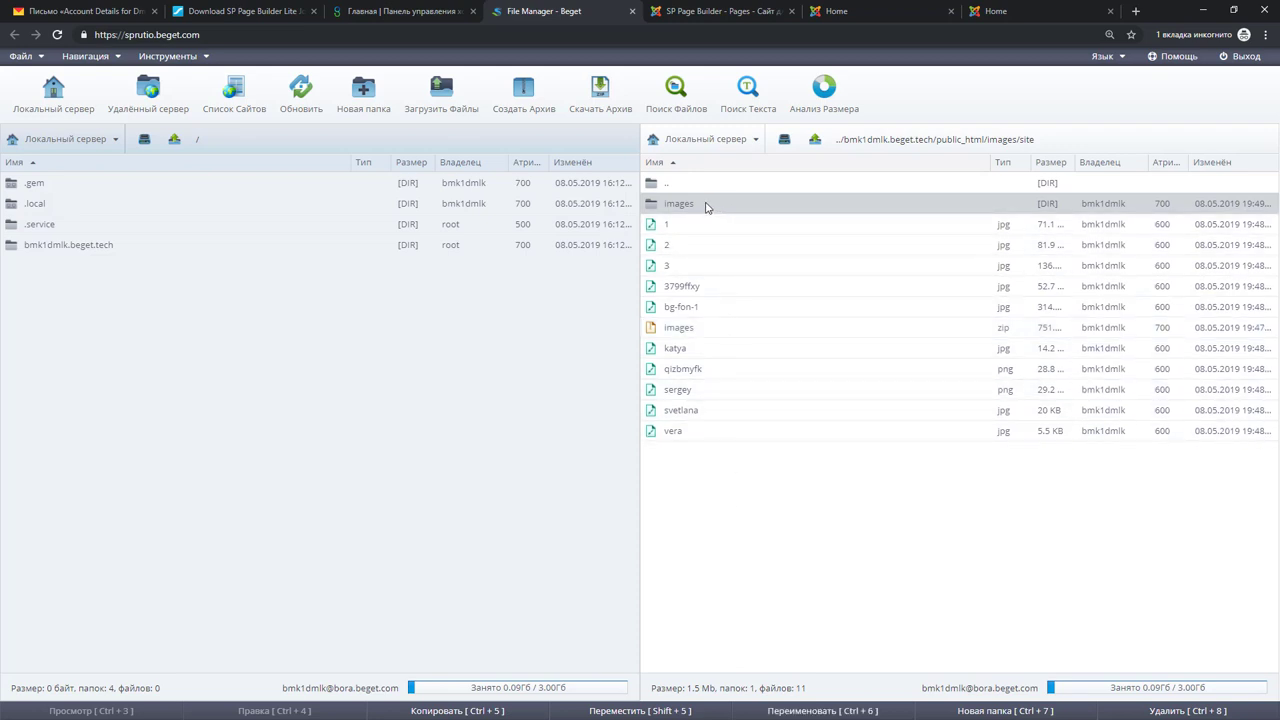
{"action": "left_click", "coordinate": [716, 335], "text": "ctrl"}
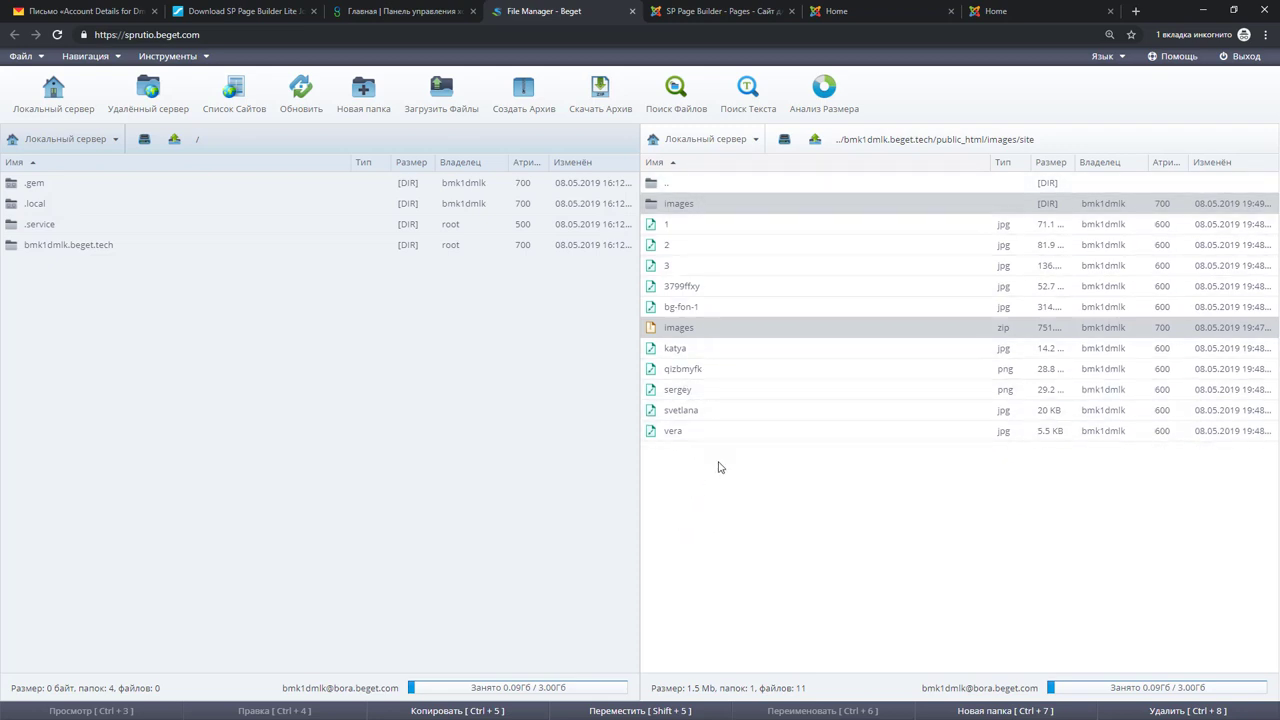
{"action": "left_click", "coordinate": [716, 432]}
{"action": "left_click", "coordinate": [706, 358], "text": "shift"}
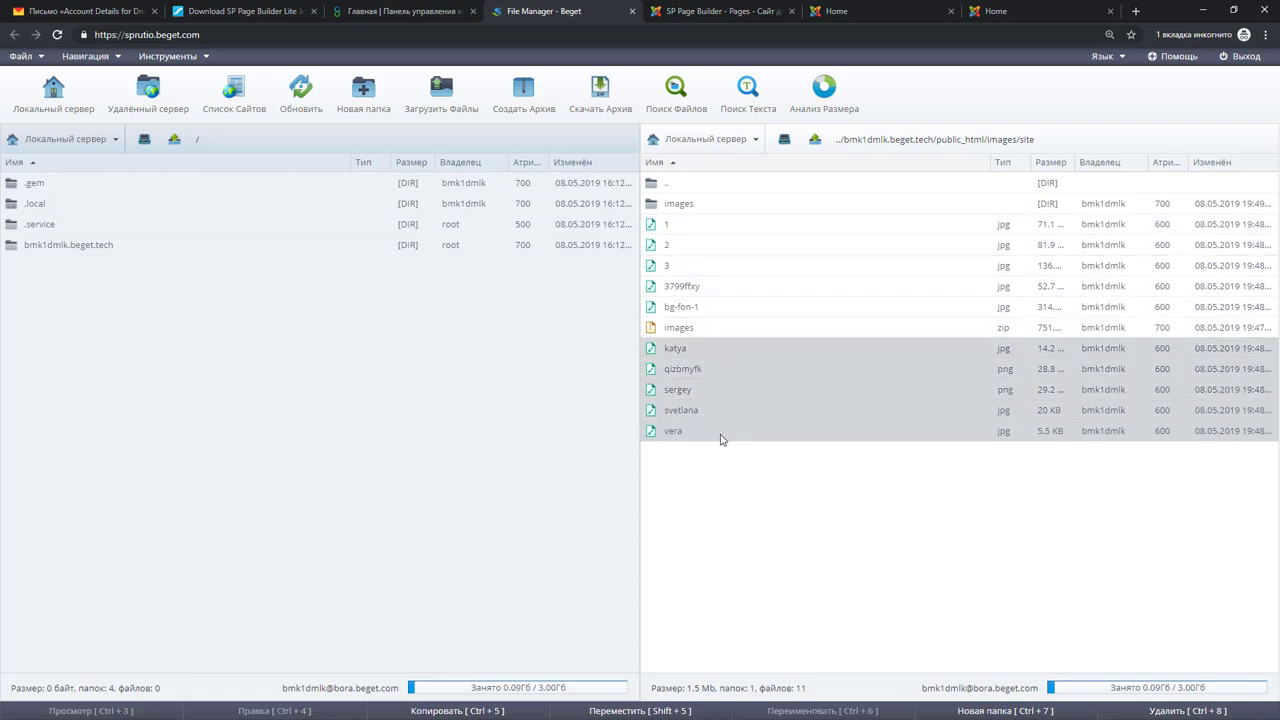
{"action": "left_click", "coordinate": [722, 437]}
Delete the emptied images subfolder and the images.zip archive from the site folder, and return to the parent images folder
{"action": "left_click", "coordinate": [723, 328]}
{"action": "left_click", "coordinate": [719, 204], "text": "ctrl"}
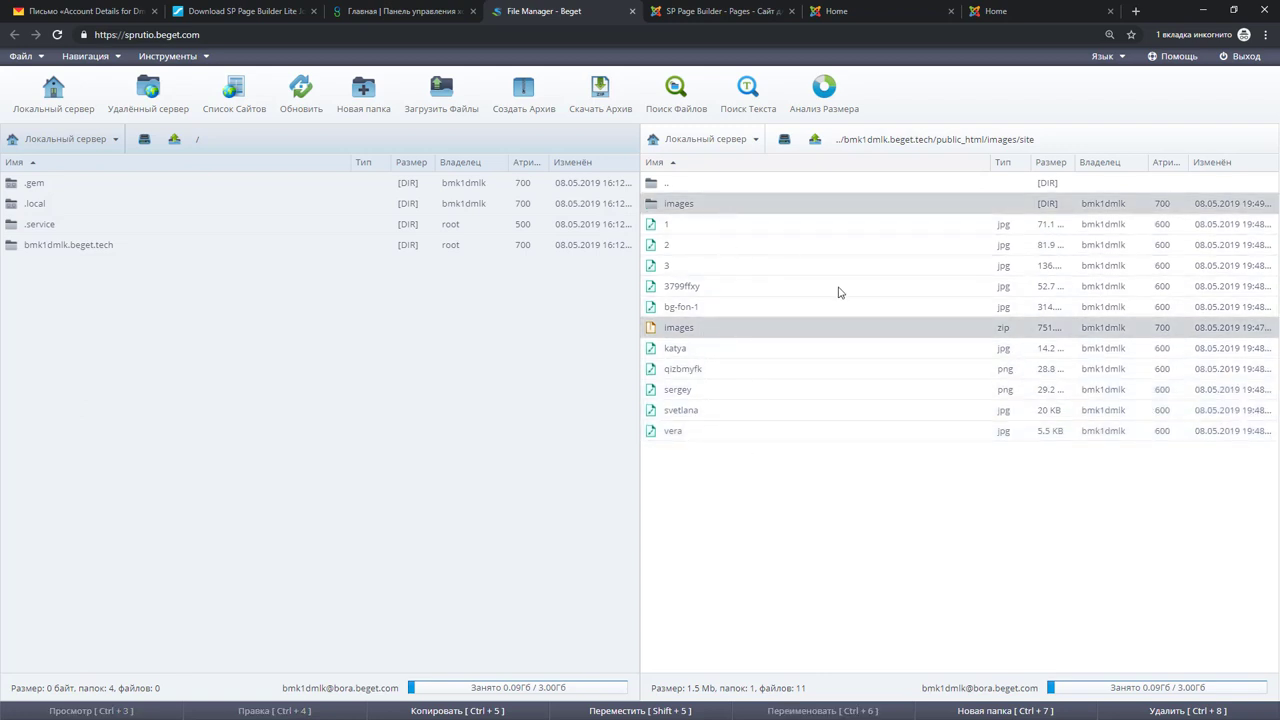
{"action": "right_click", "coordinate": [753, 208]}
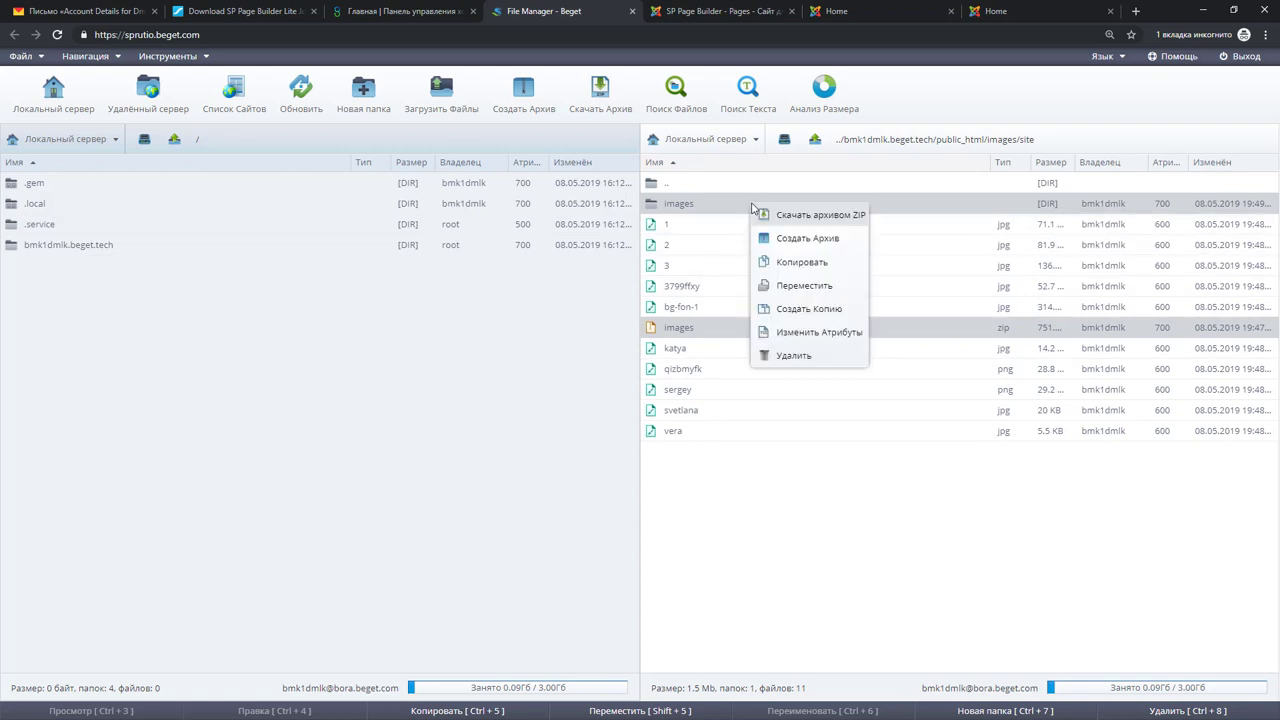
{"action": "left_click", "coordinate": [795, 355]}
{"action": "left_click", "coordinate": [614, 443]}
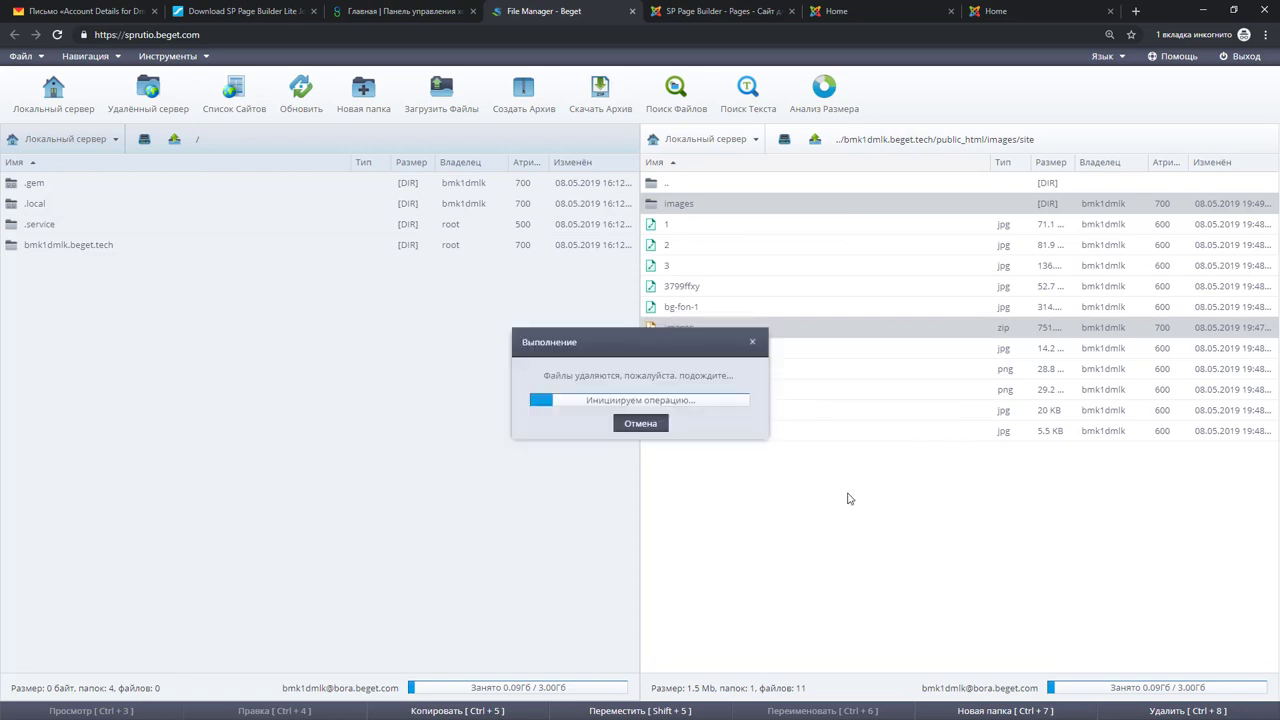
{"action": "double_click", "coordinate": [699, 191]}
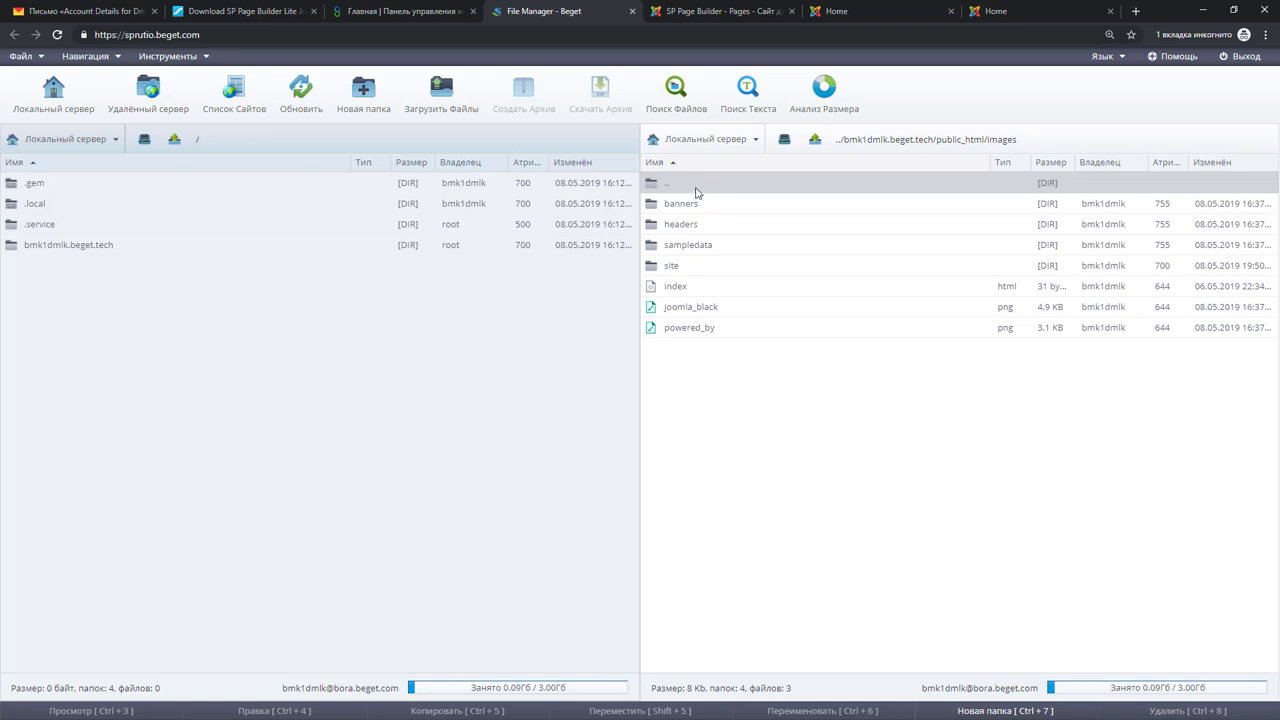
Switch to the Home page in the SP Page Builder editor and add a new single-column row
{"action": "left_click", "coordinate": [848, 11]}
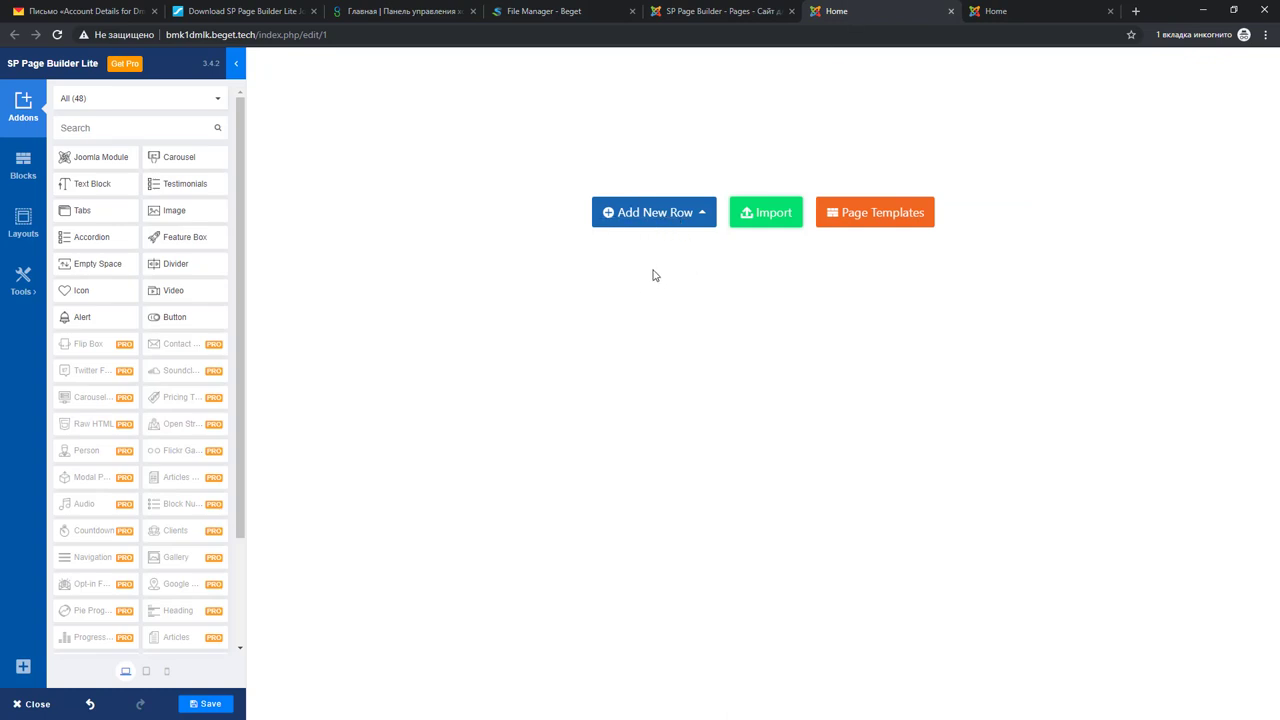
{"action": "left_click", "coordinate": [655, 213]}
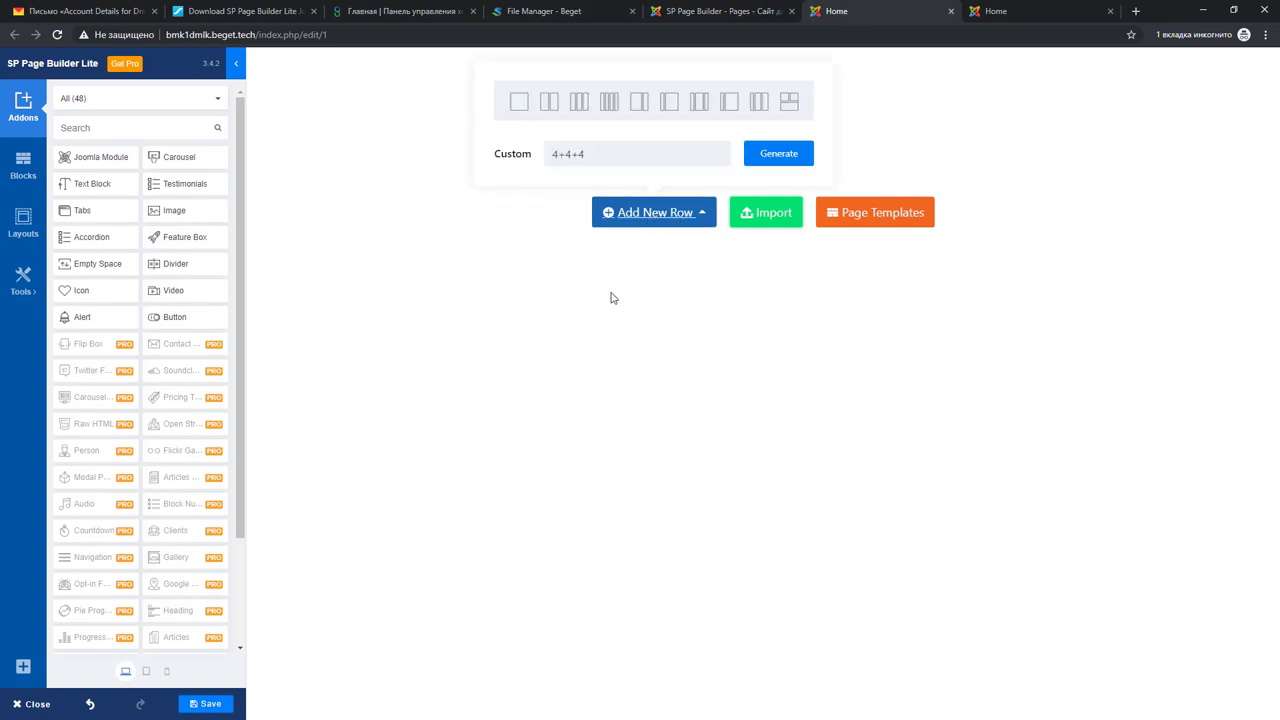
{"action": "left_click", "coordinate": [519, 104]}
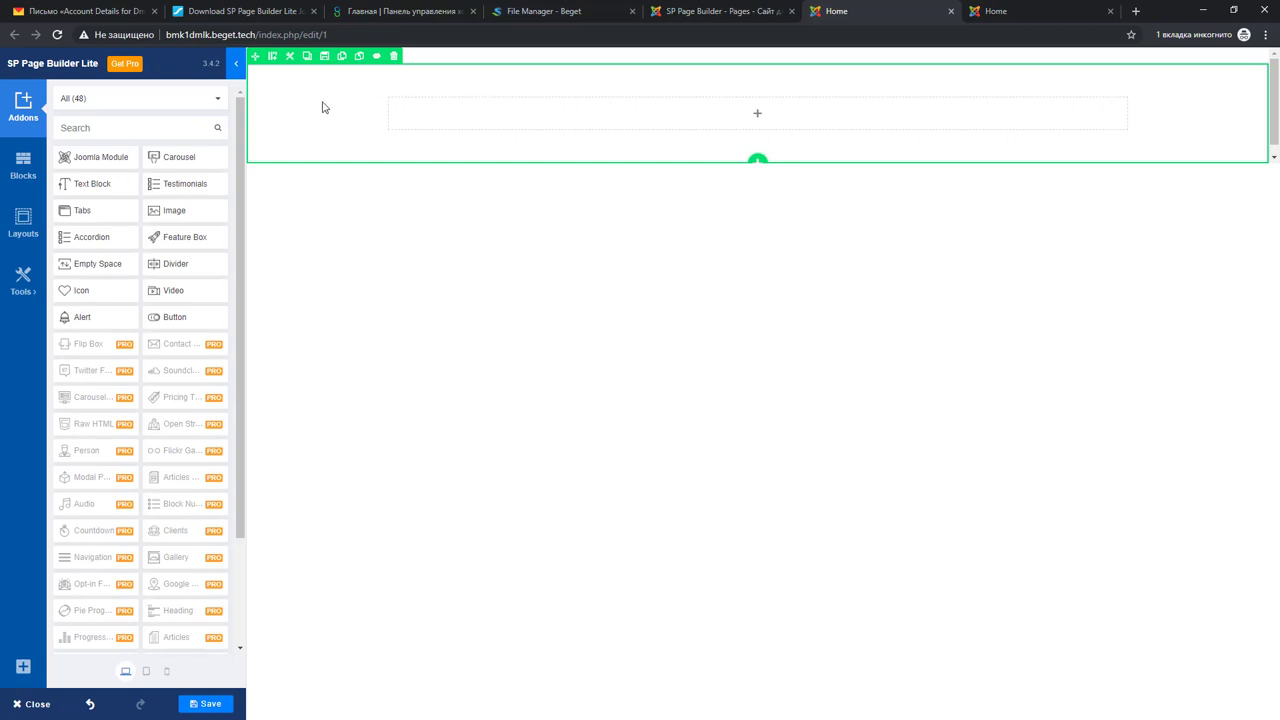
Open the new row's style settings and browse the background image library to the images/site folder
{"action": "left_click", "coordinate": [290, 58]}
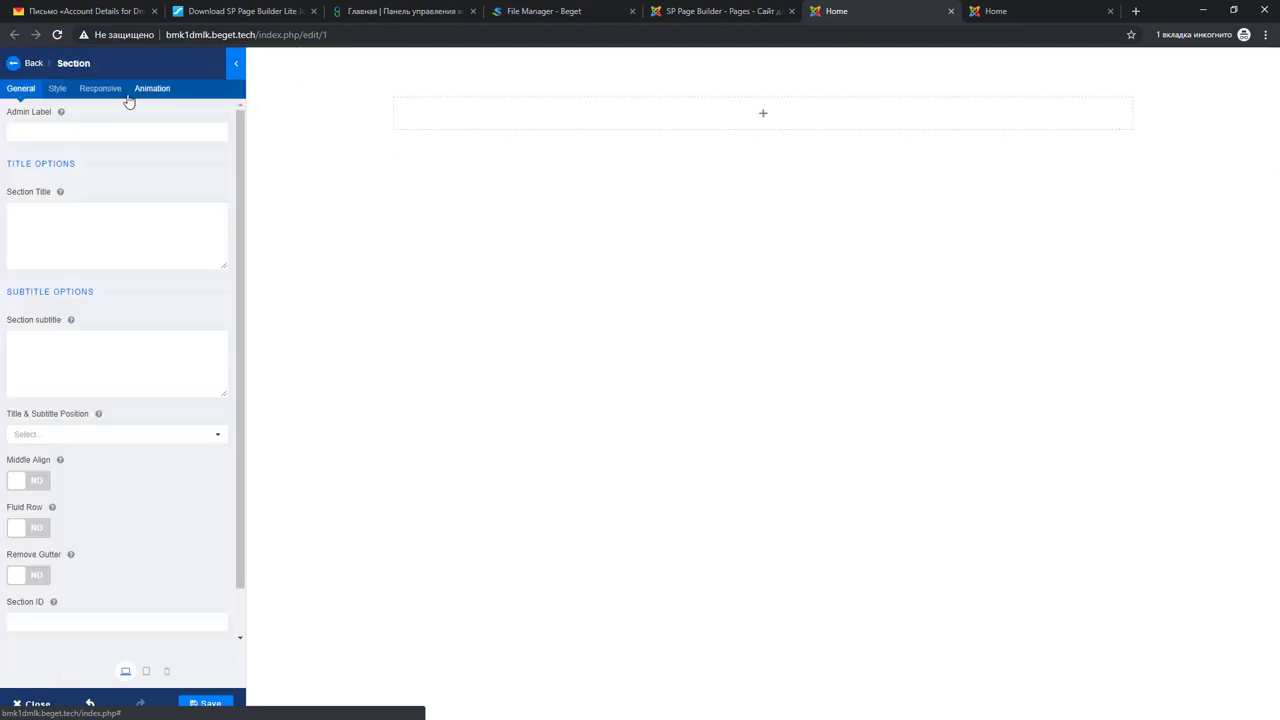
{"action": "left_click", "coordinate": [57, 88]}
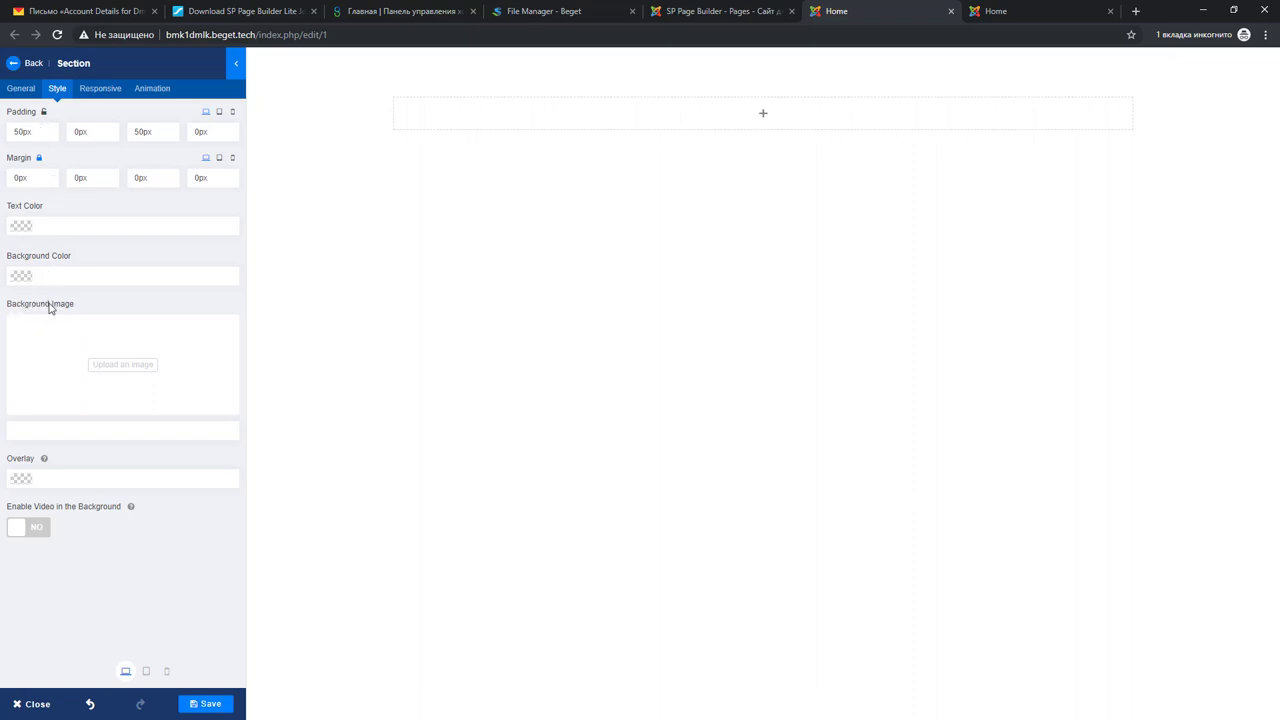
{"action": "left_click", "coordinate": [123, 366]}
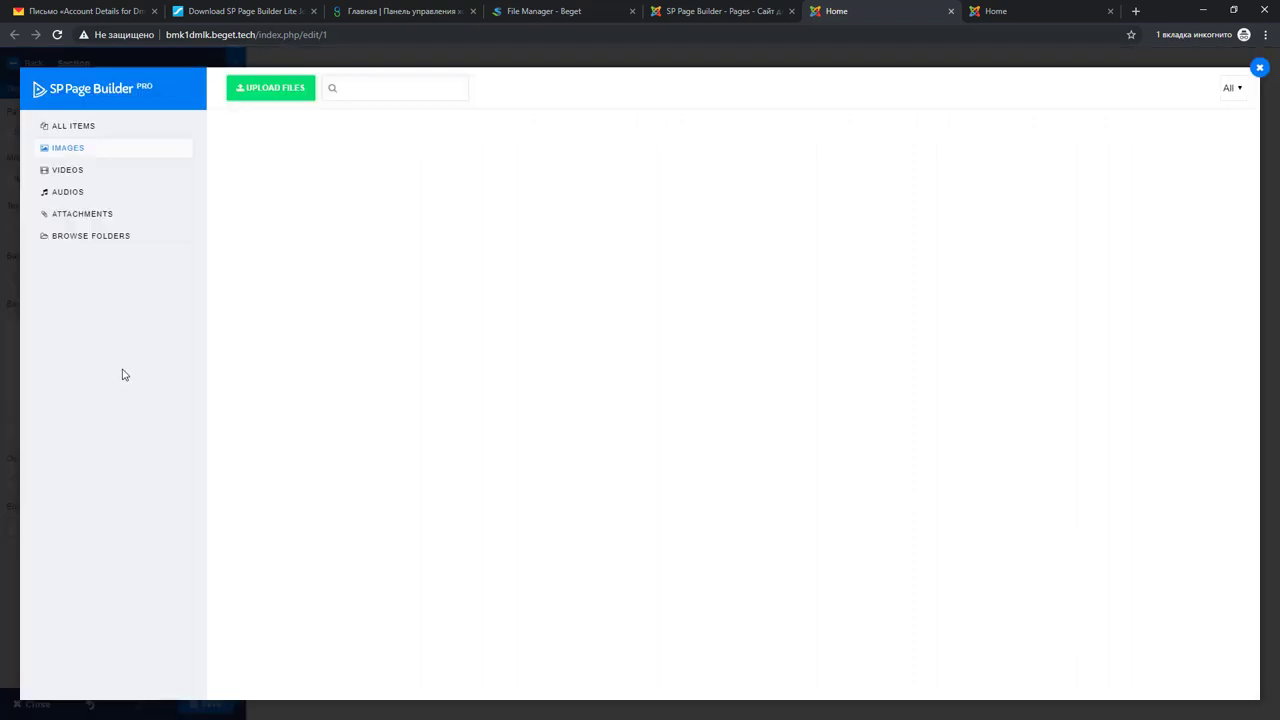
{"action": "left_click", "coordinate": [82, 240]}
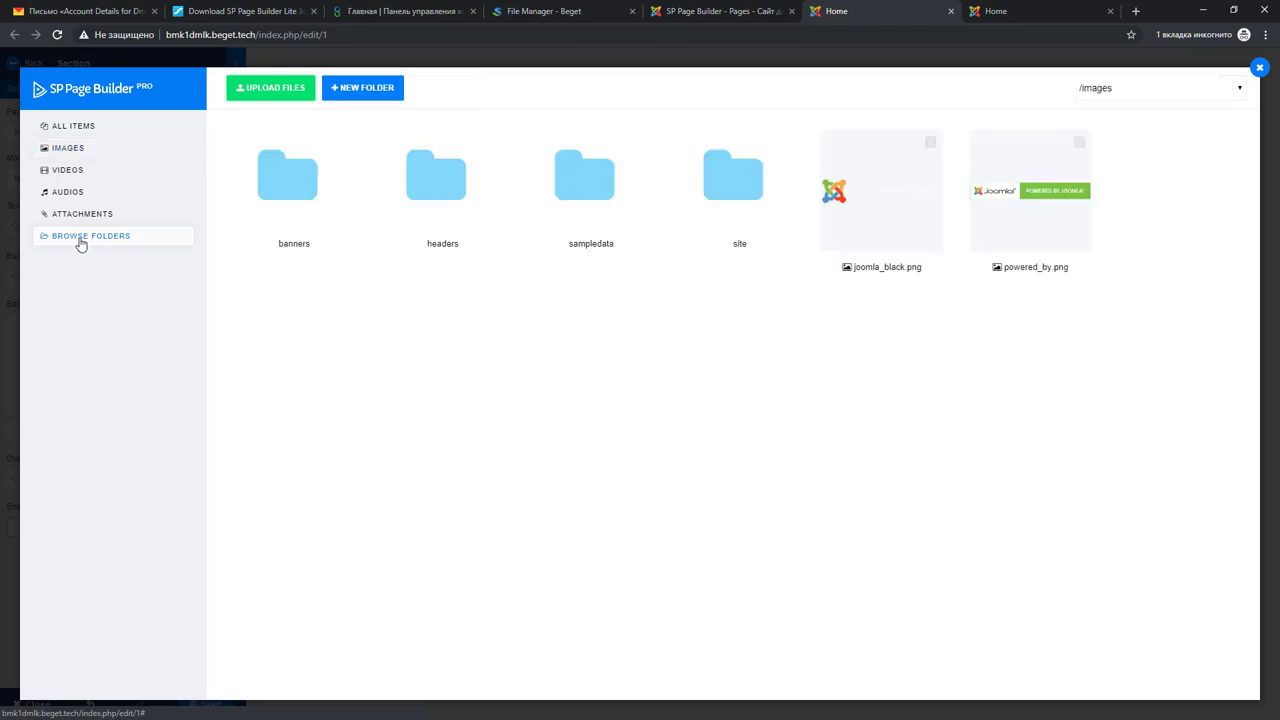
{"action": "left_click", "coordinate": [733, 189]}
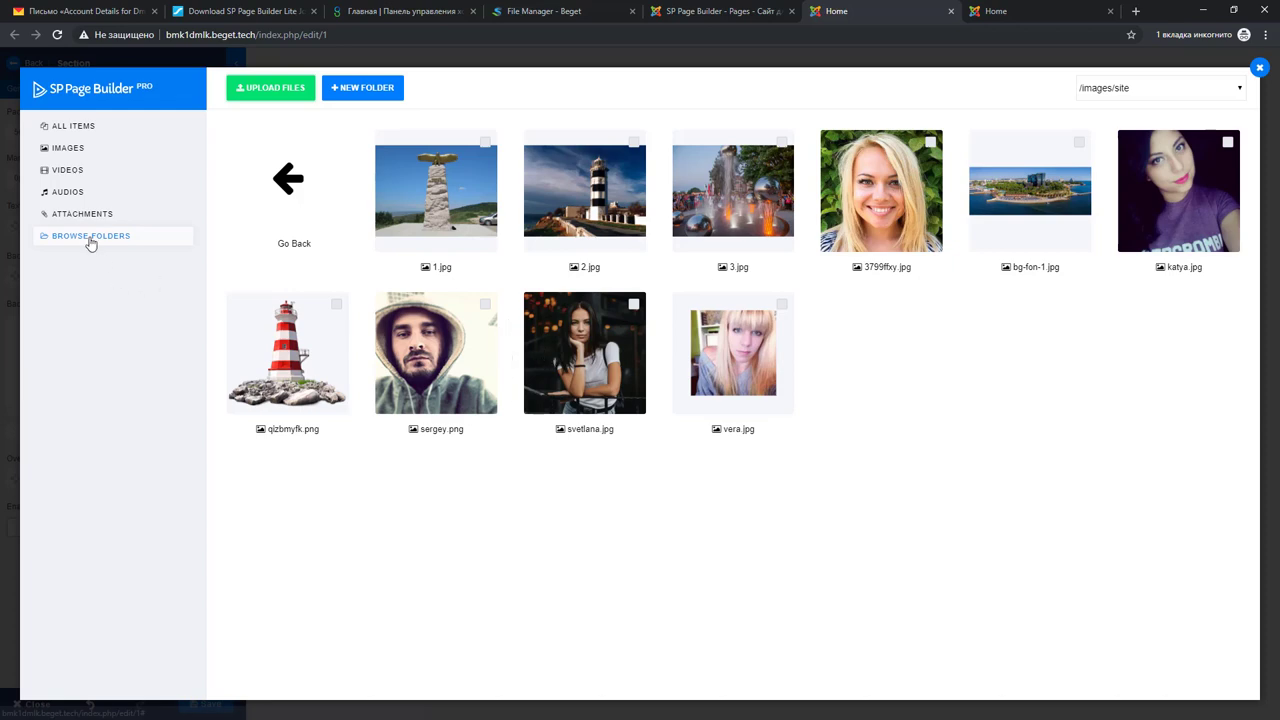
{"action": "left_click", "coordinate": [1259, 67]}
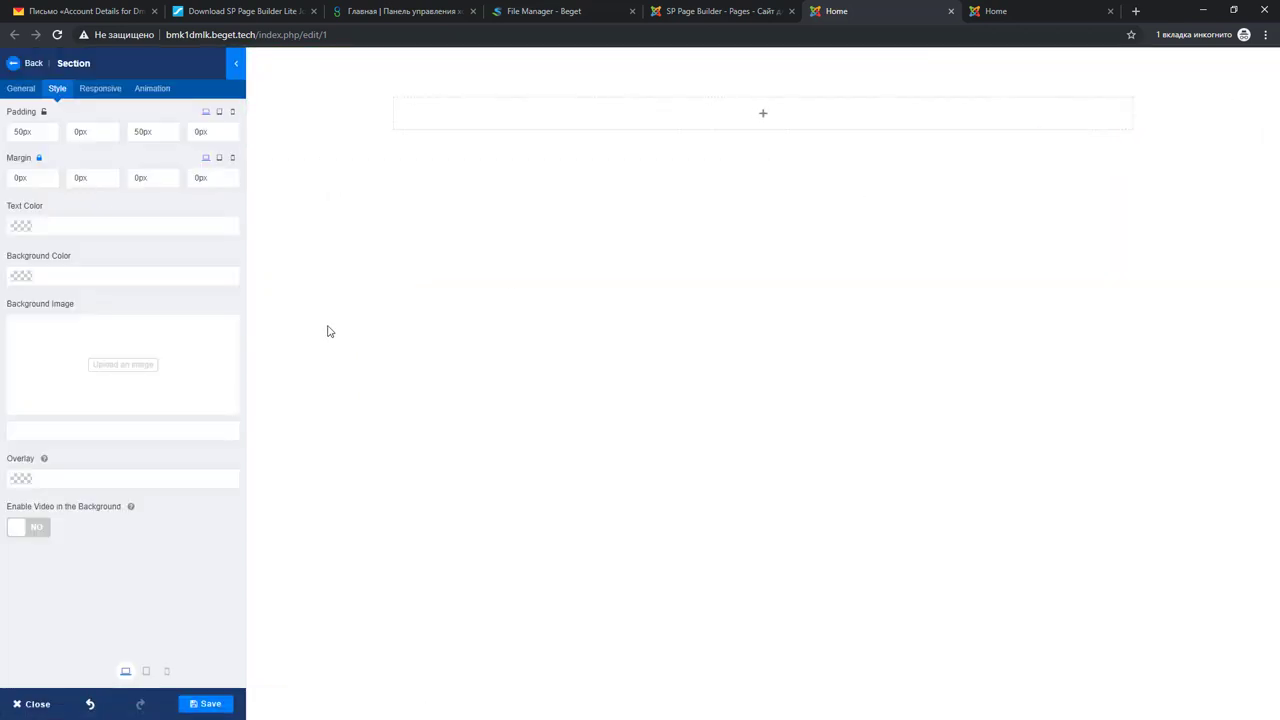
{"action": "left_click", "coordinate": [110, 368]}
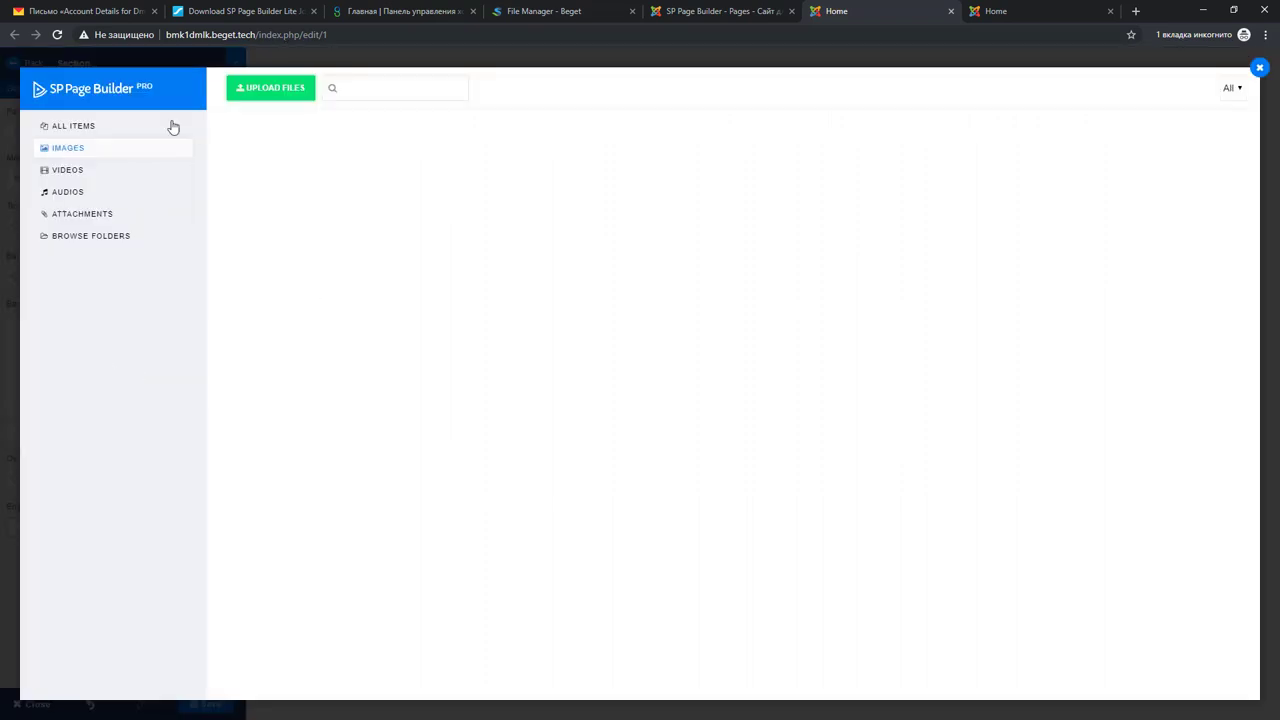
{"action": "left_click", "coordinate": [88, 238]}
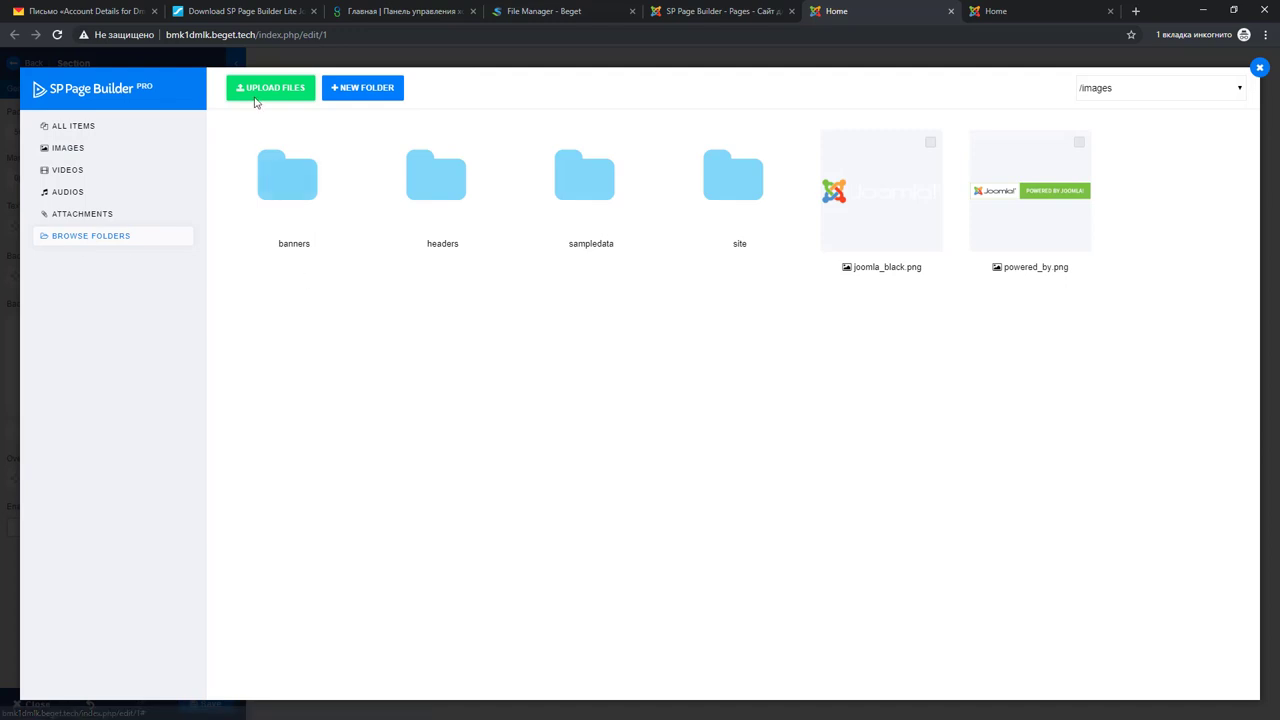
{"action": "left_click", "coordinate": [731, 186]}
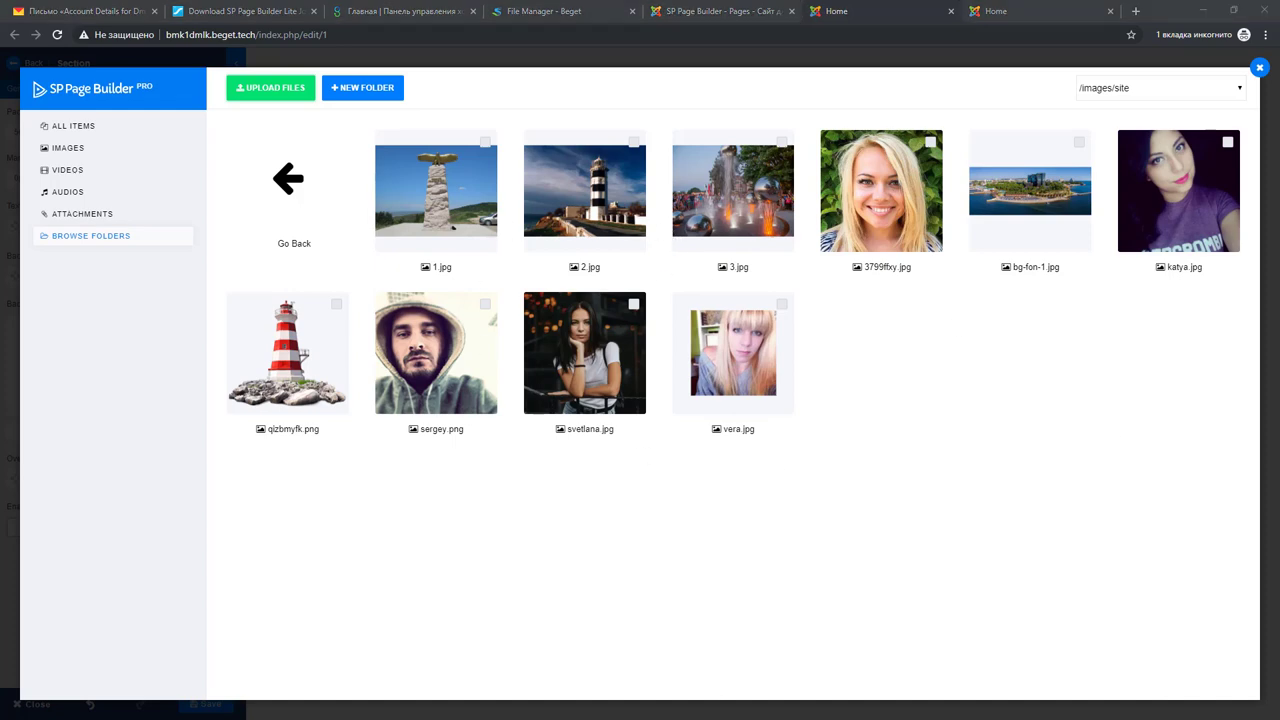
Review the images.zip archive in the local files folder and the images directory in the server's file manager
{"action": "key", "text": "super+Right"}
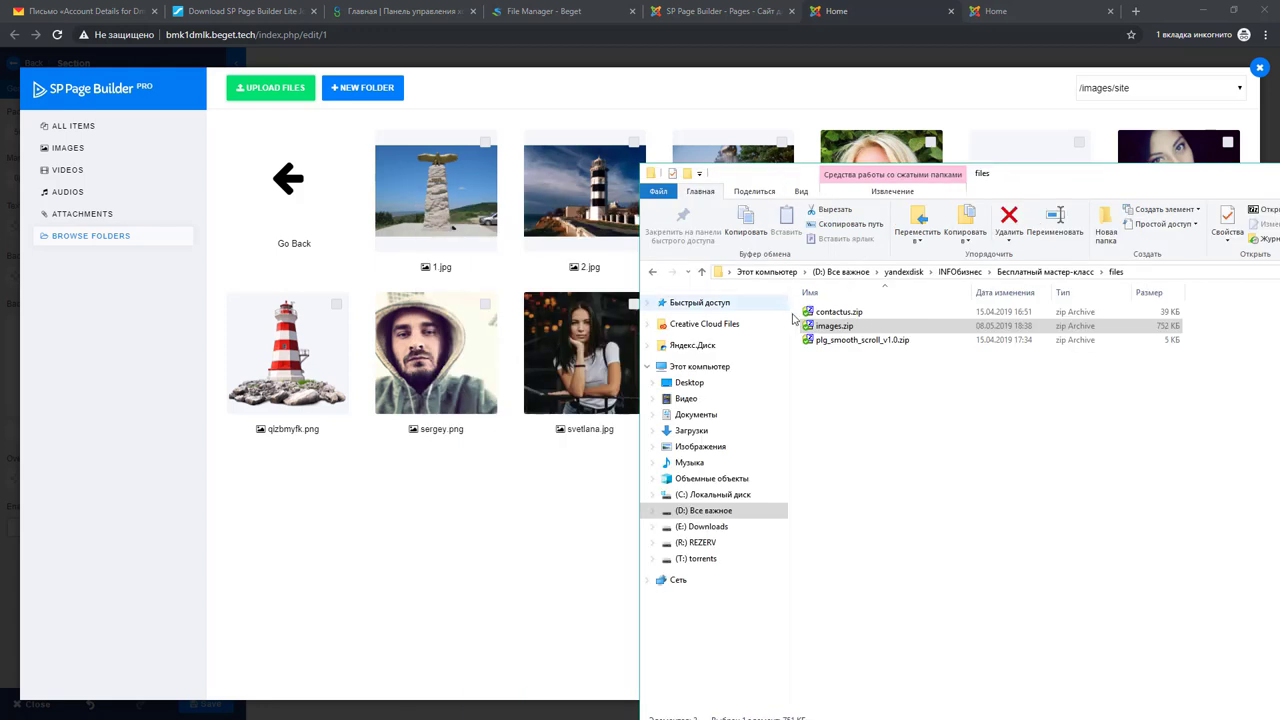
{"action": "left_click_drag", "start_coordinate": [836, 326], "coordinate": [503, 306]}
{"action": "left_click", "coordinate": [820, 328]}
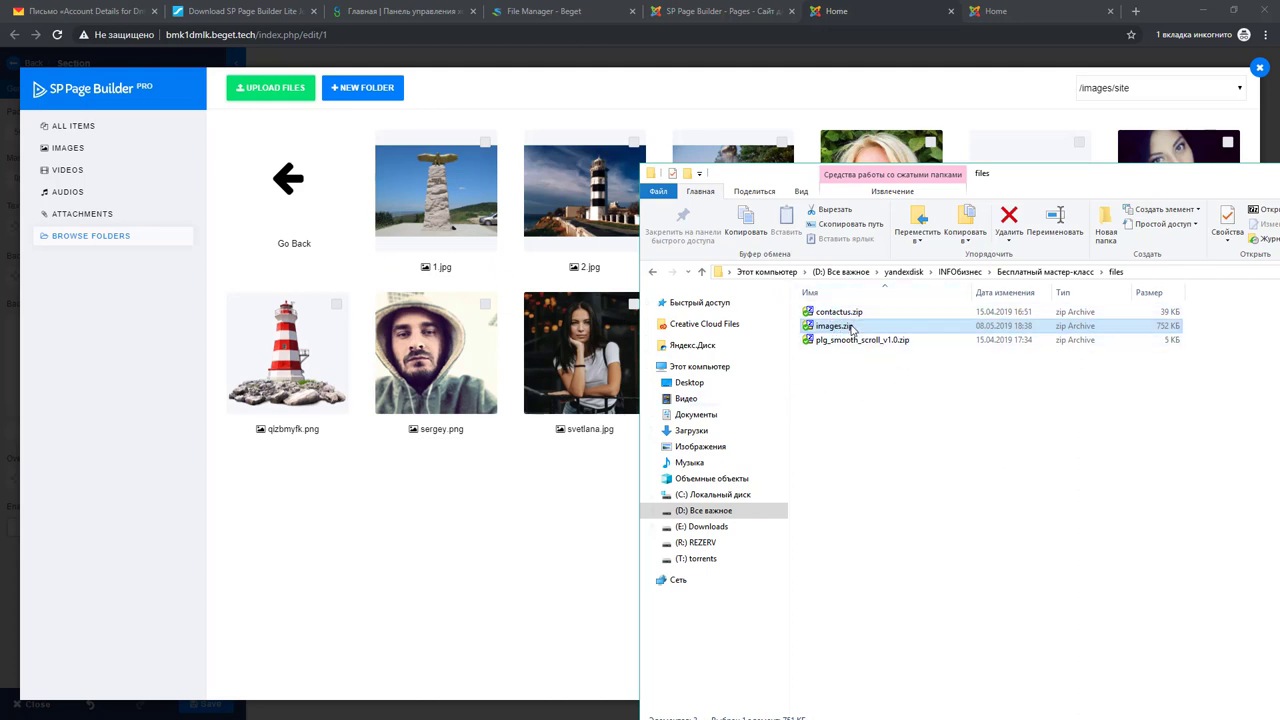
{"action": "left_click_drag", "start_coordinate": [819, 360], "coordinate": [900, 431]}
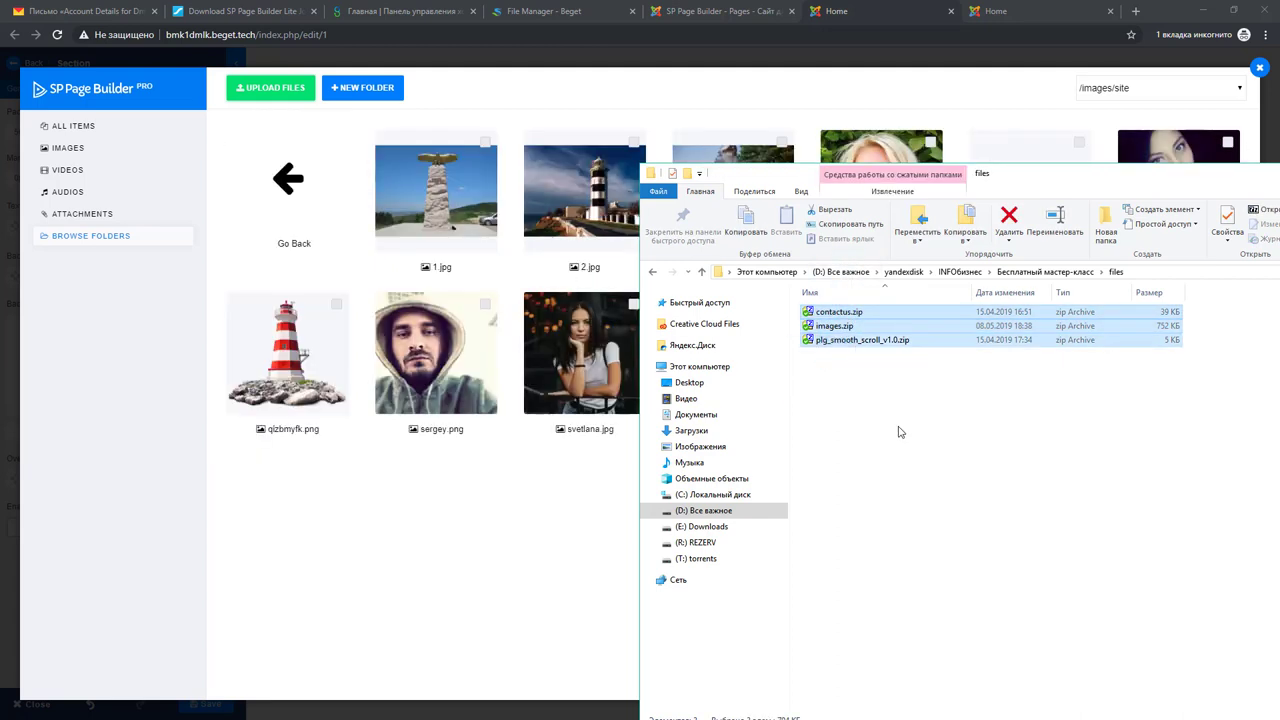
{"action": "left_click", "coordinate": [901, 432]}
{"action": "left_click_drag", "start_coordinate": [1097, 191], "coordinate": [655, 108]}
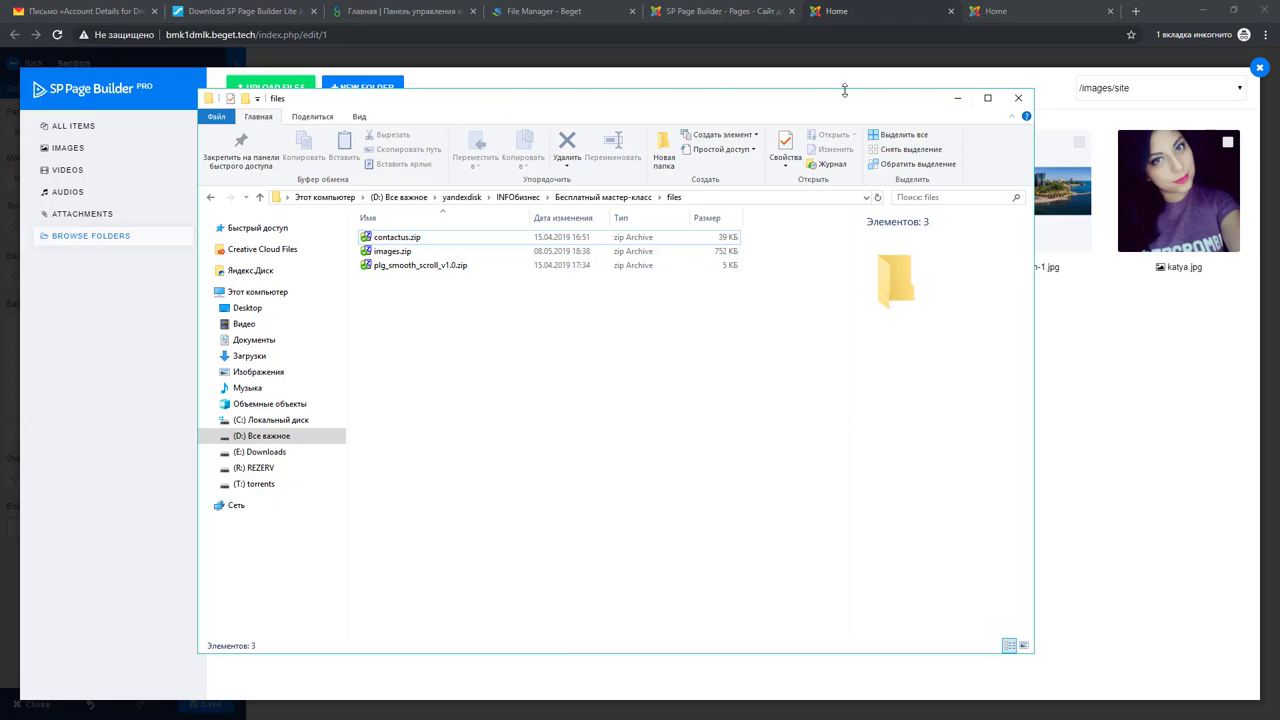
{"action": "left_click", "coordinate": [957, 98]}
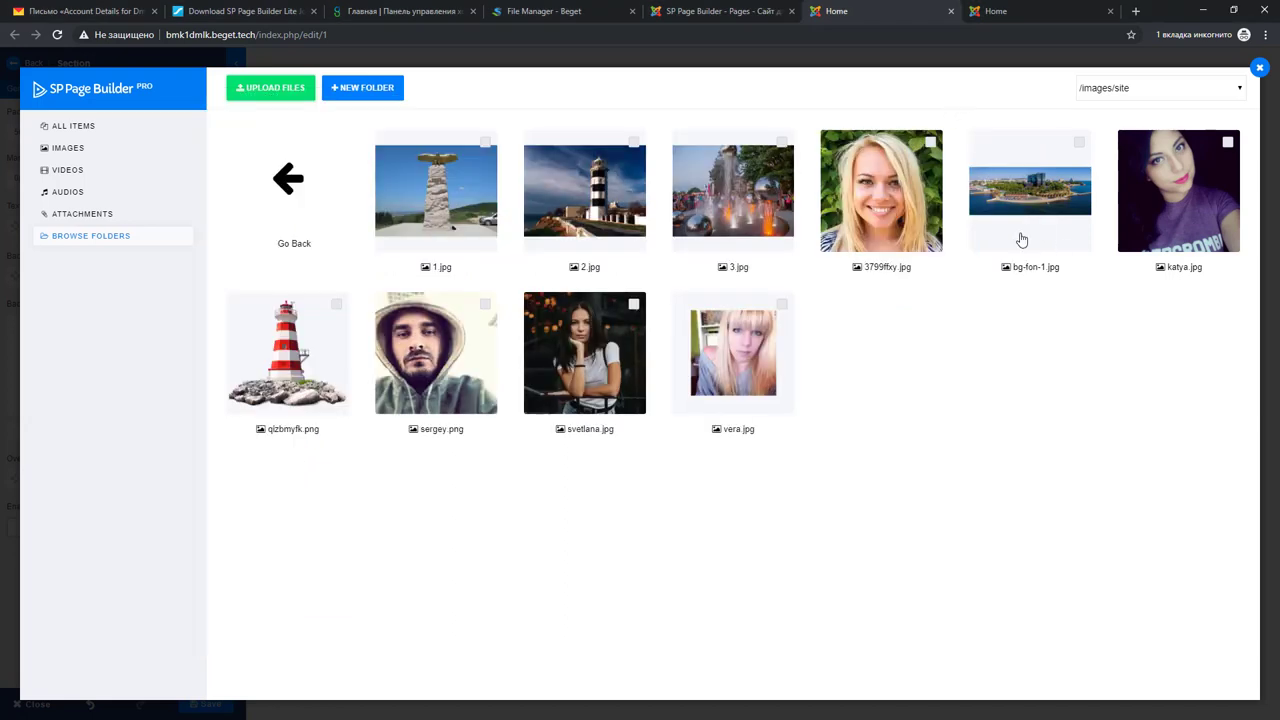
{"action": "left_click", "coordinate": [570, 20]}
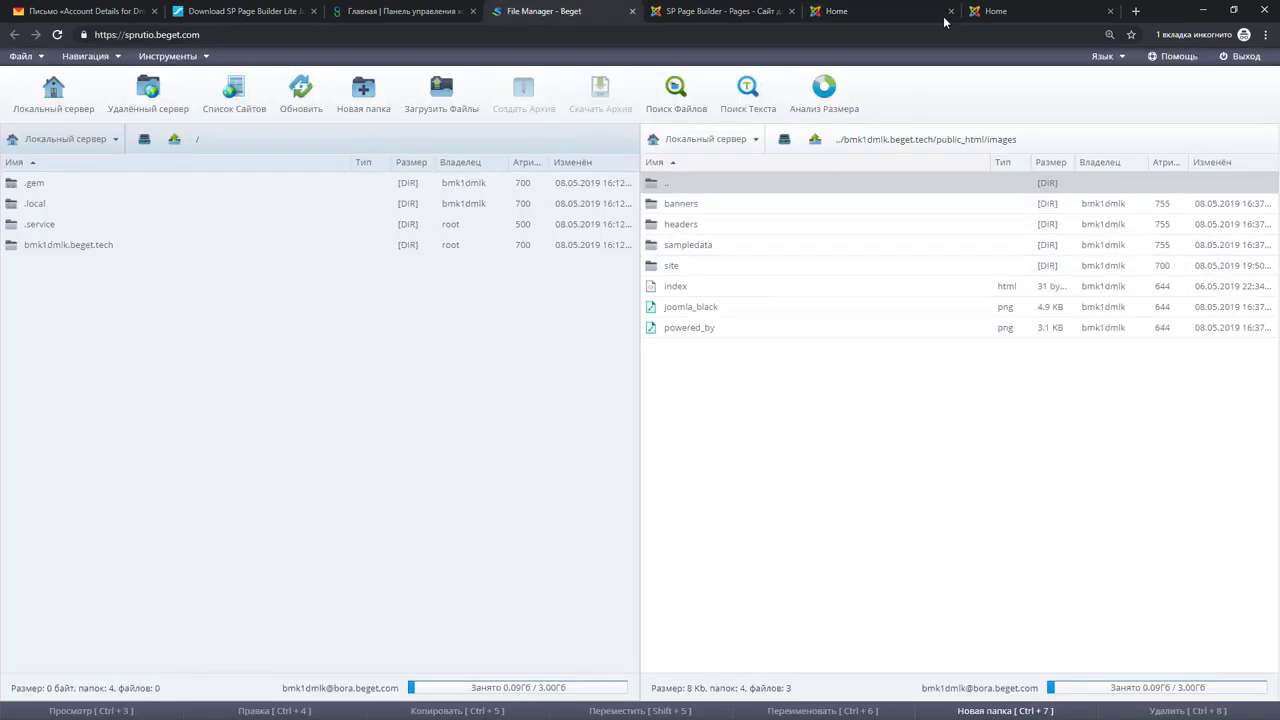
{"action": "left_click", "coordinate": [834, 12]}
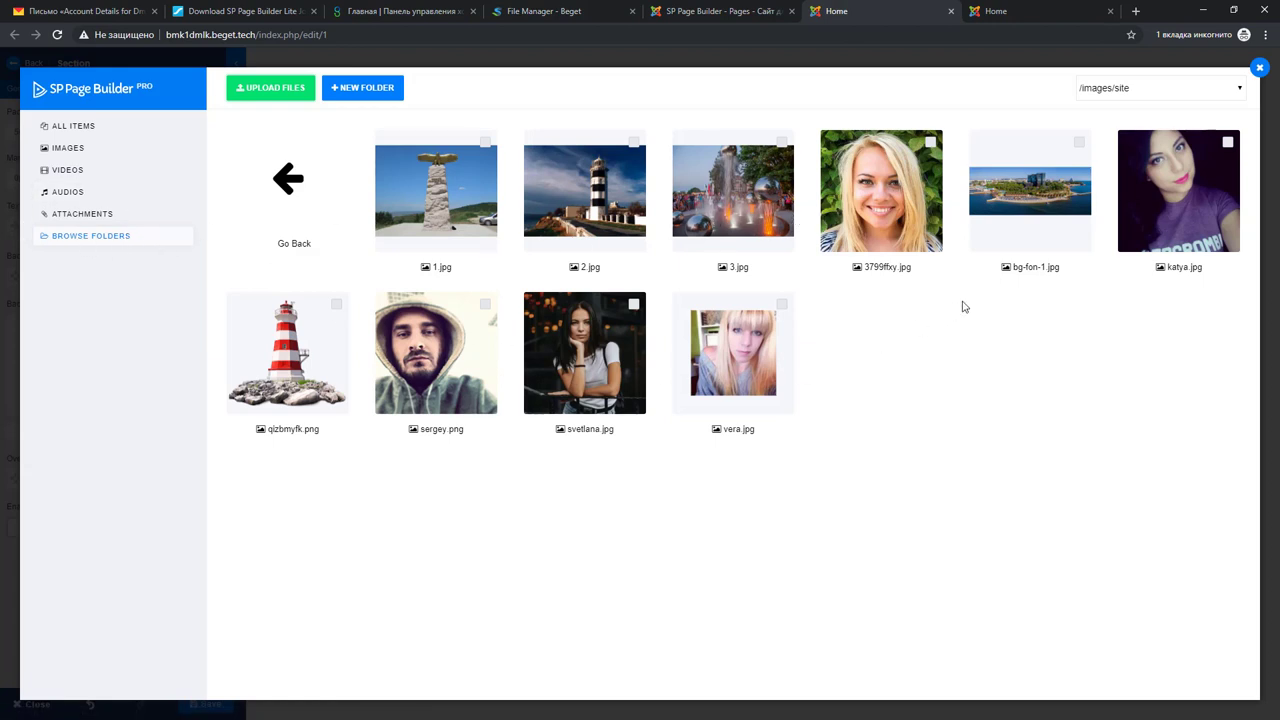
Insert bg-fon-1.jpg from the images/site folder as the row's background image
{"action": "left_click", "coordinate": [1049, 199]}
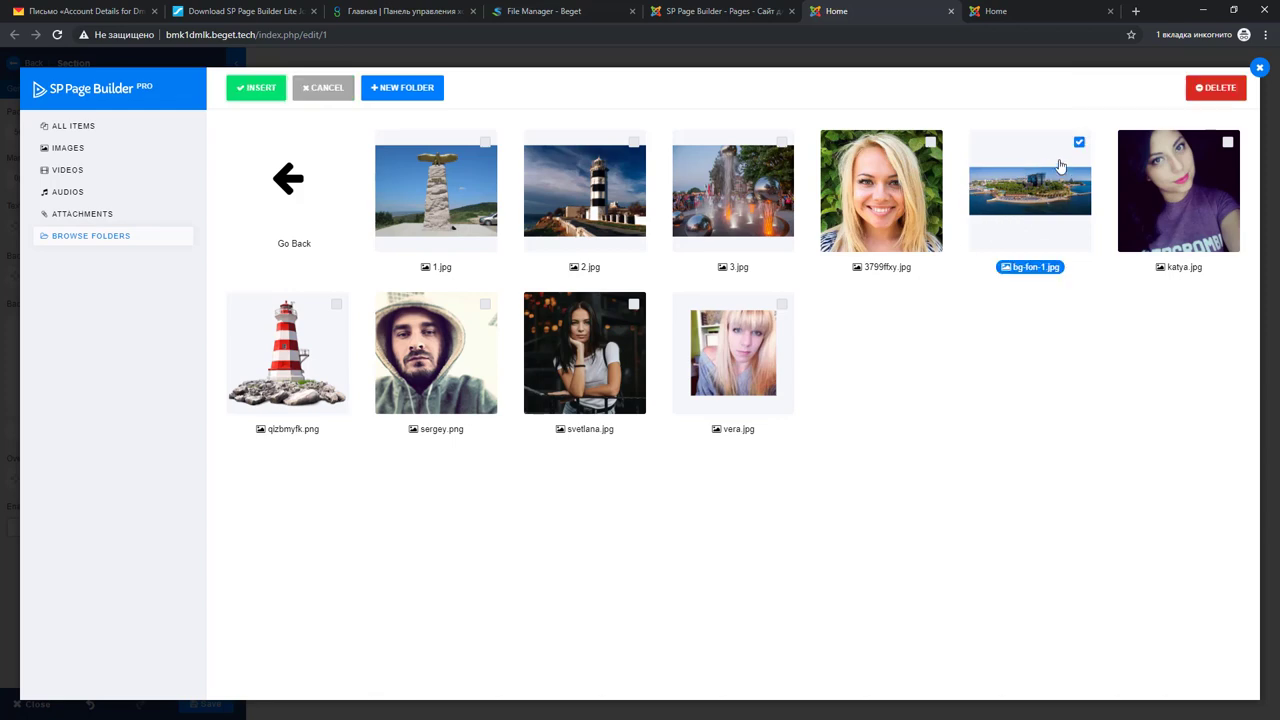
{"action": "left_click", "coordinate": [257, 90]}
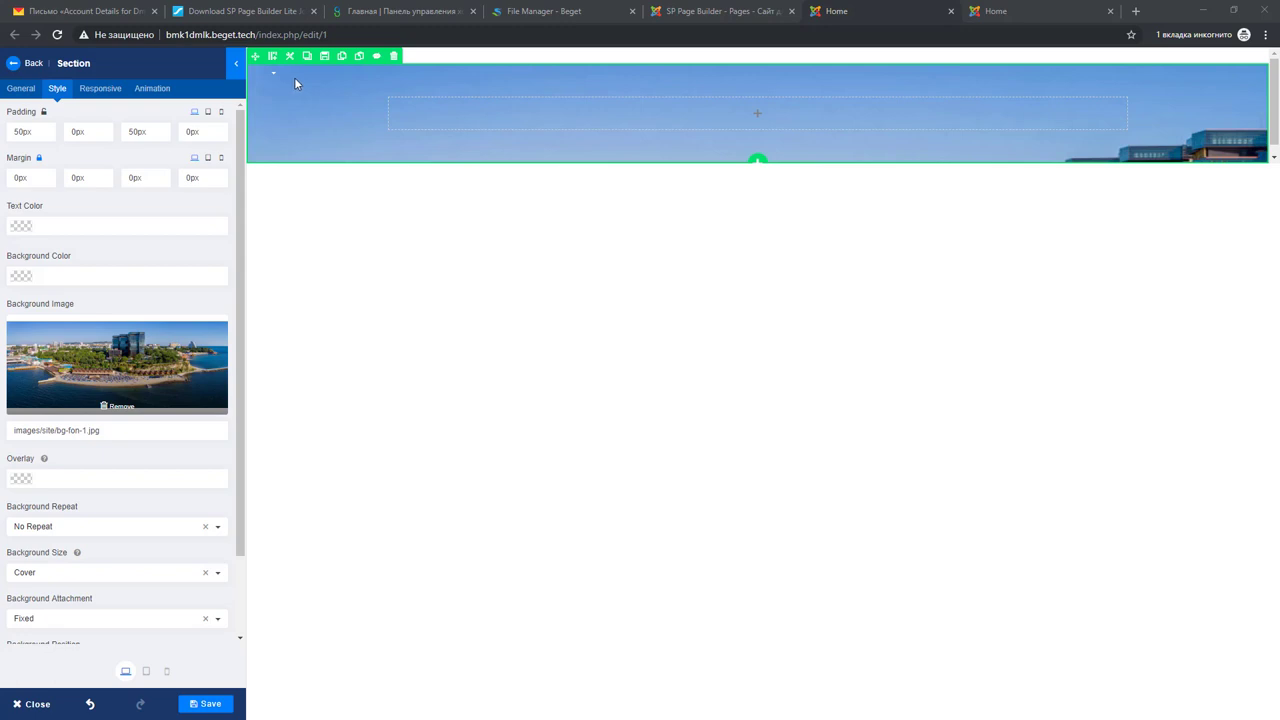
Set the row's top and bottom padding to 100px
{"action": "double_click", "coordinate": [20, 133]}
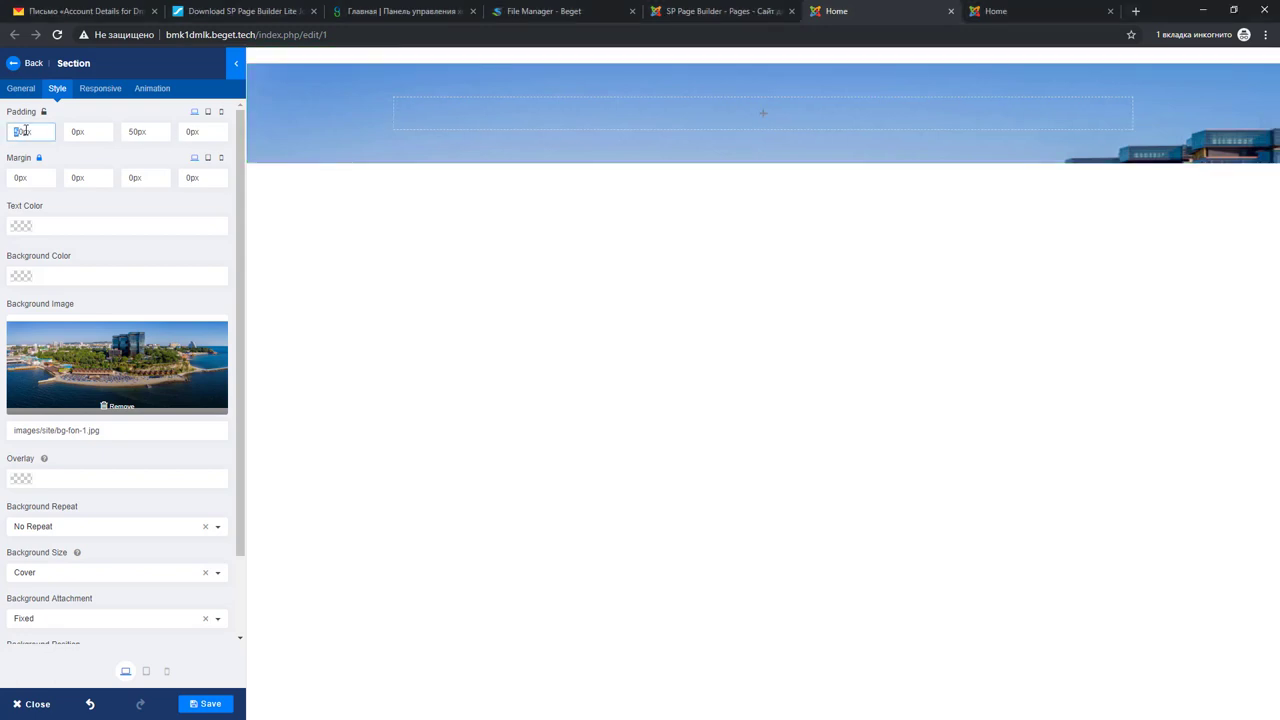
{"action": "type", "text": "100"}
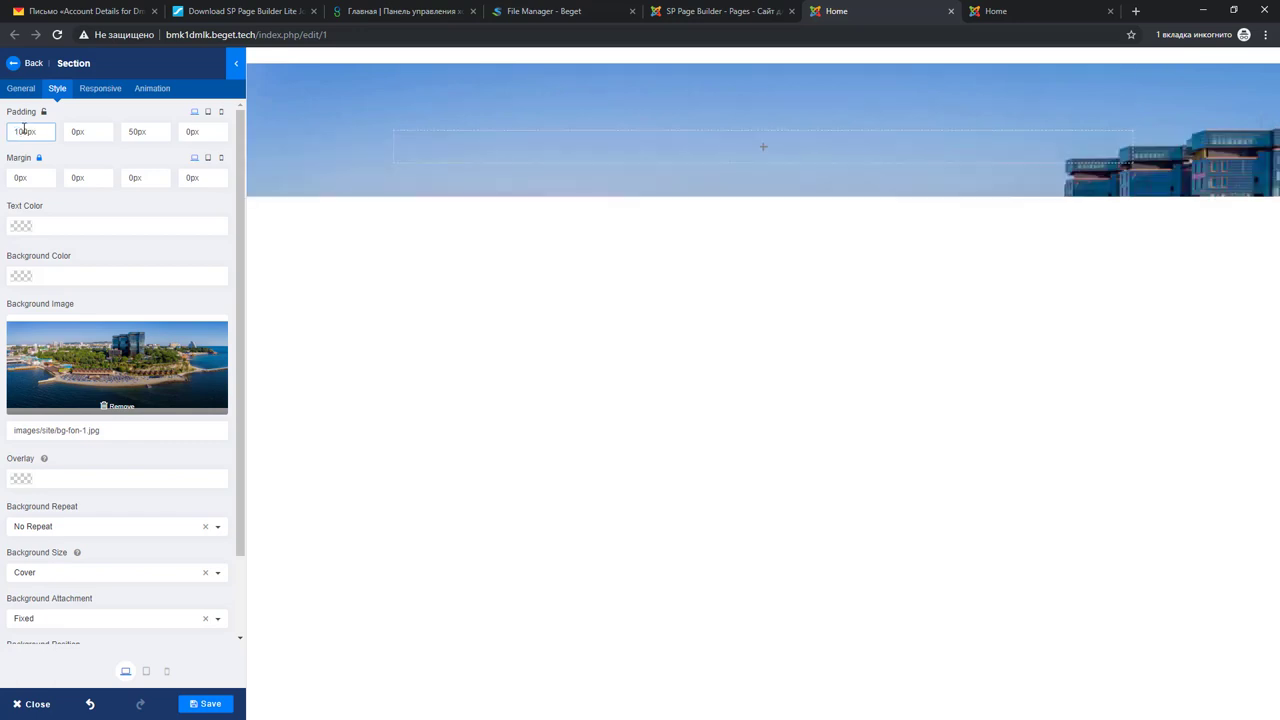
{"action": "left_click_drag", "start_coordinate": [134, 131], "coordinate": [119, 131]}
{"action": "type", "text": "10"}
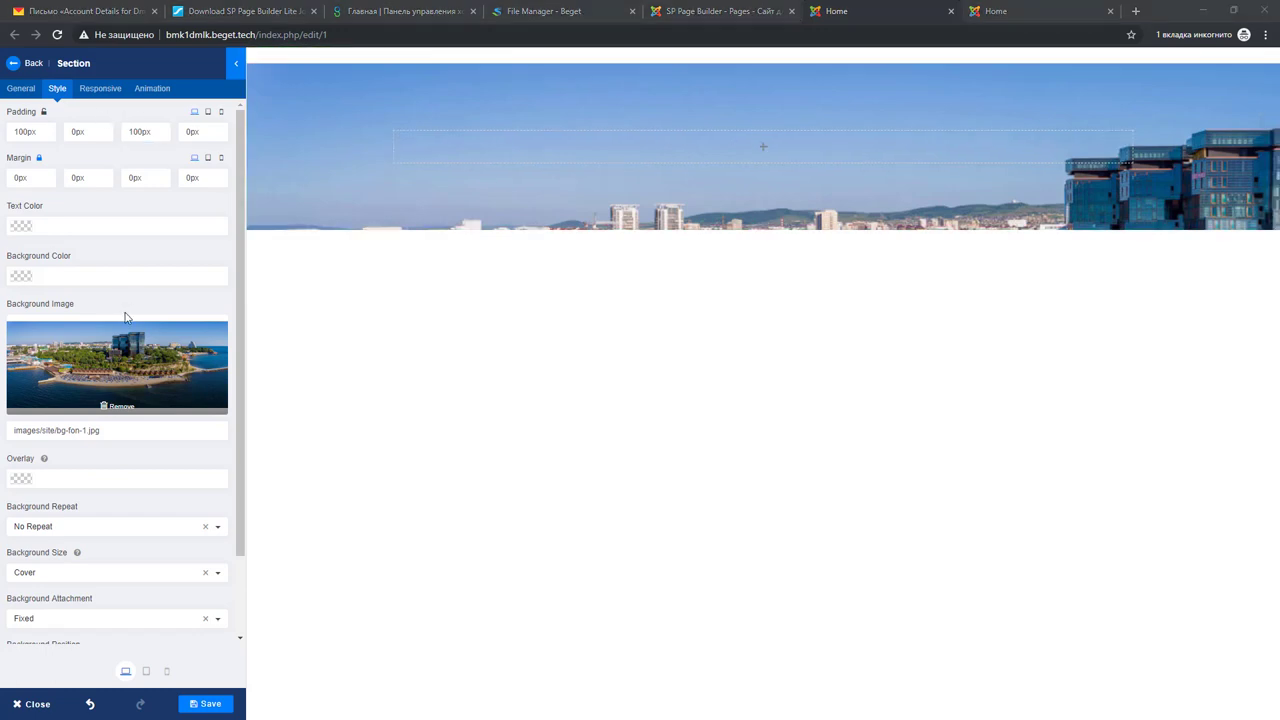
Set the row's background attachment to Scroll and its background position to Center Center
{"action": "scroll", "coordinate": [101, 384], "scroll_direction": "down", "scroll_amount": 1}
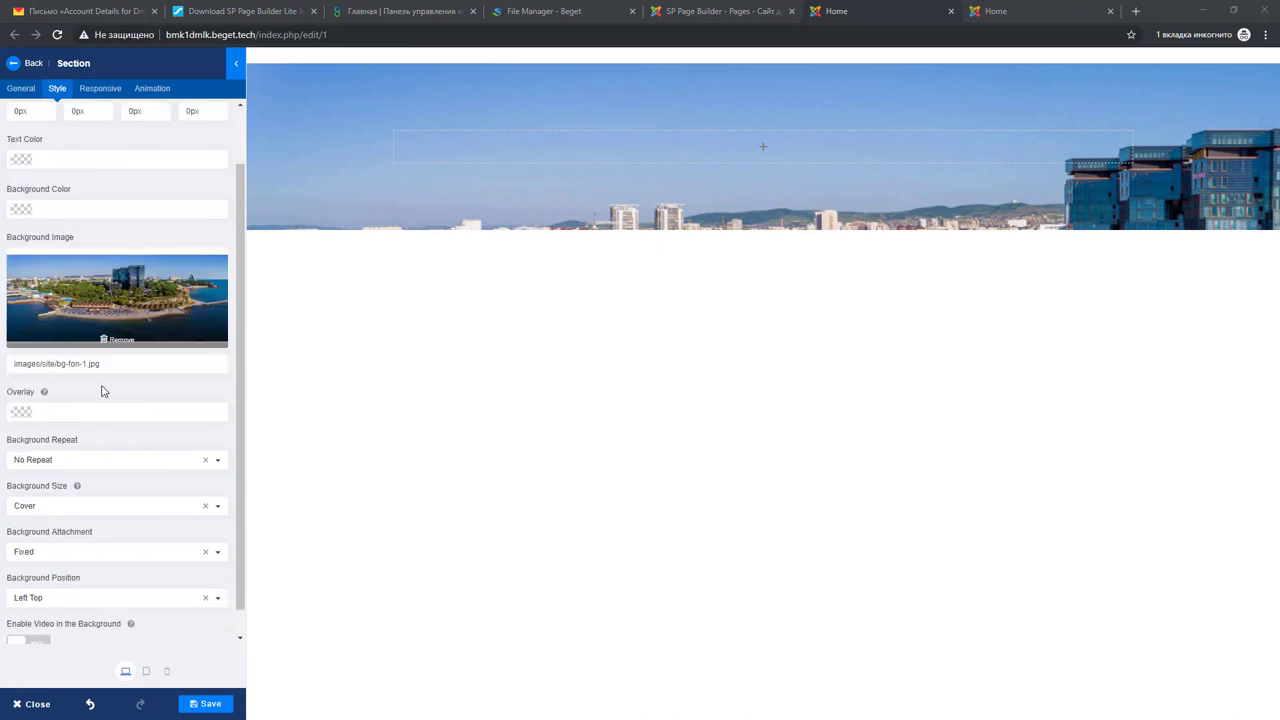
{"action": "scroll", "coordinate": [37, 460], "scroll_direction": "down", "scroll_amount": 1}
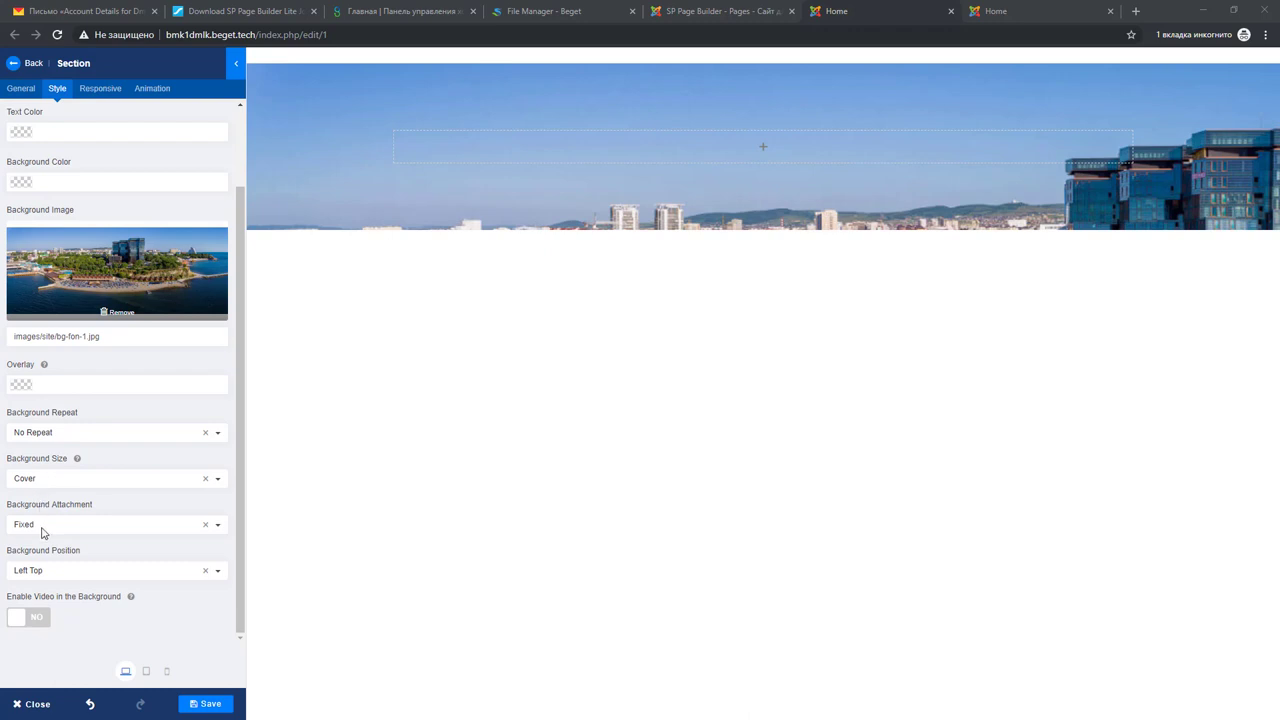
{"action": "left_click", "coordinate": [44, 526]}
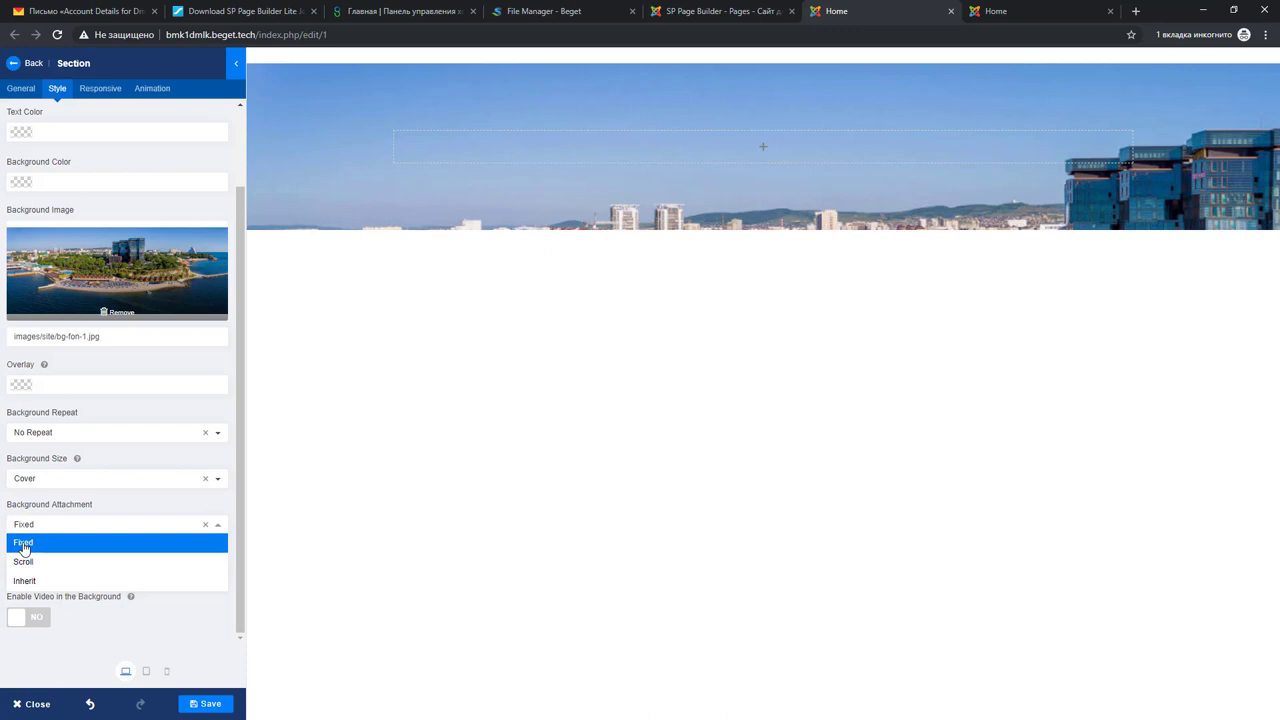
{"action": "left_click", "coordinate": [24, 562]}
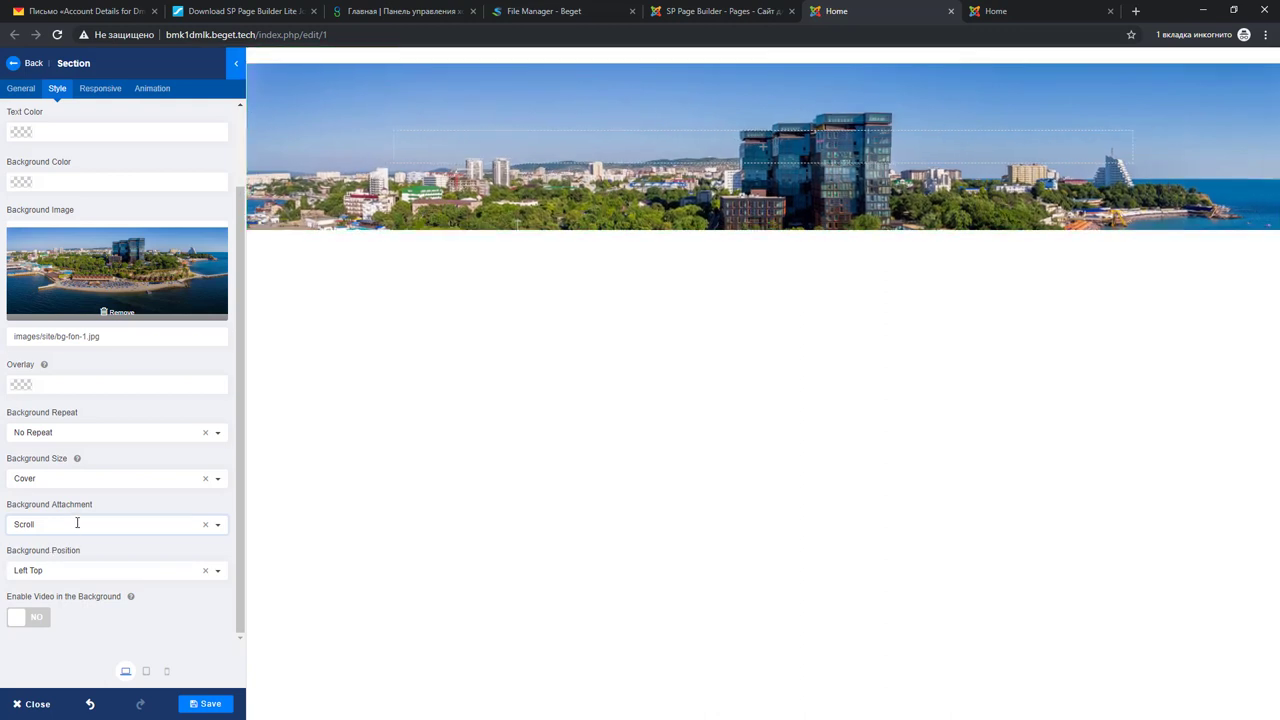
{"action": "left_click", "coordinate": [71, 578]}
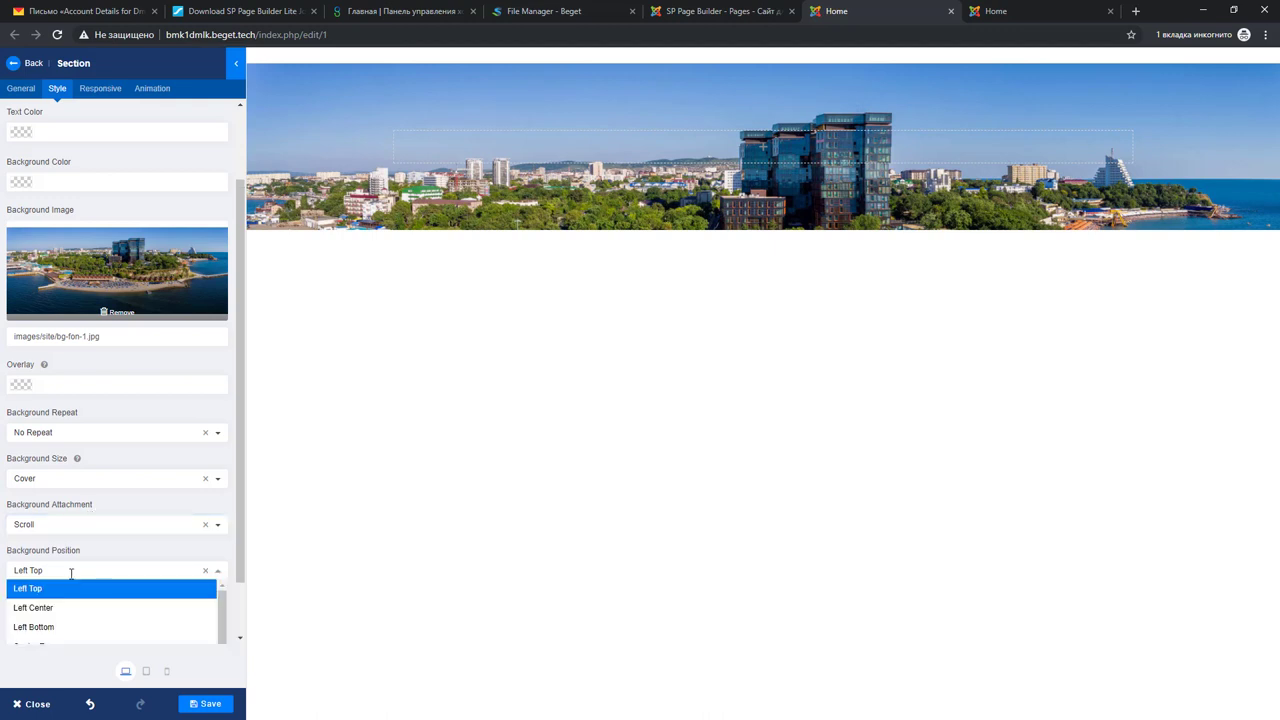
{"action": "scroll", "coordinate": [100, 500], "scroll_direction": "down", "scroll_amount": 1}
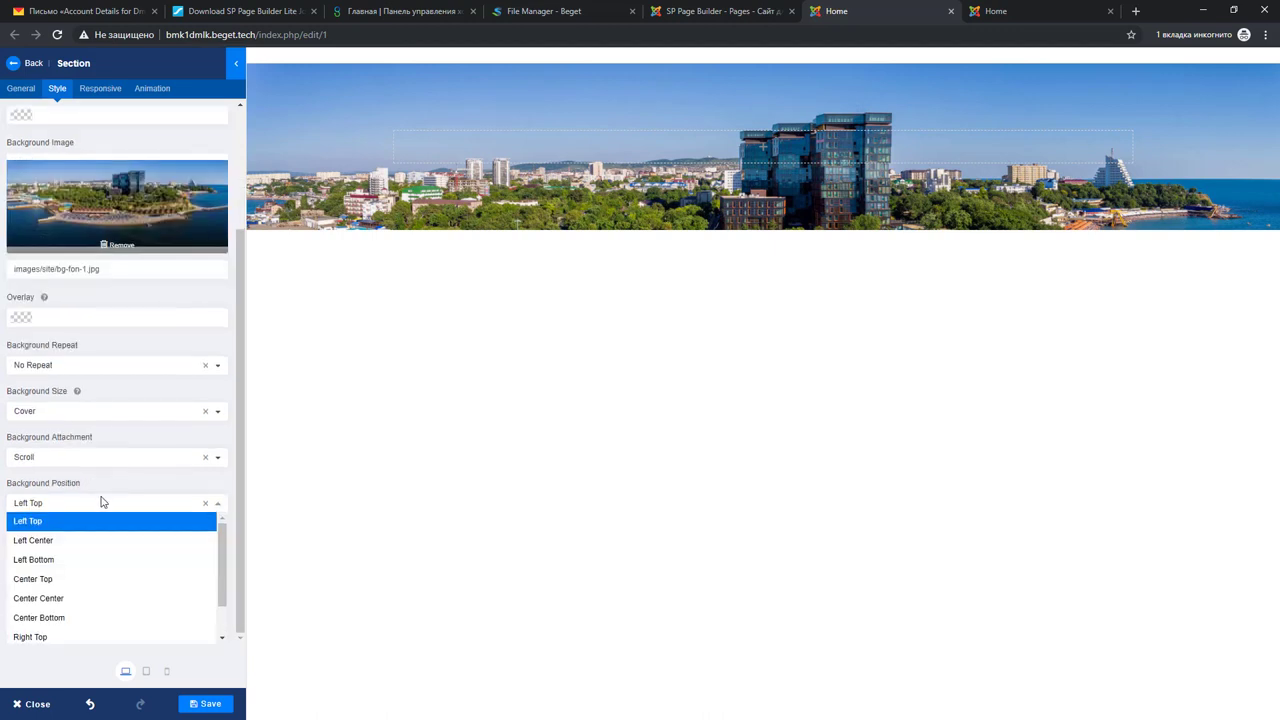
{"action": "left_click", "coordinate": [48, 597]}
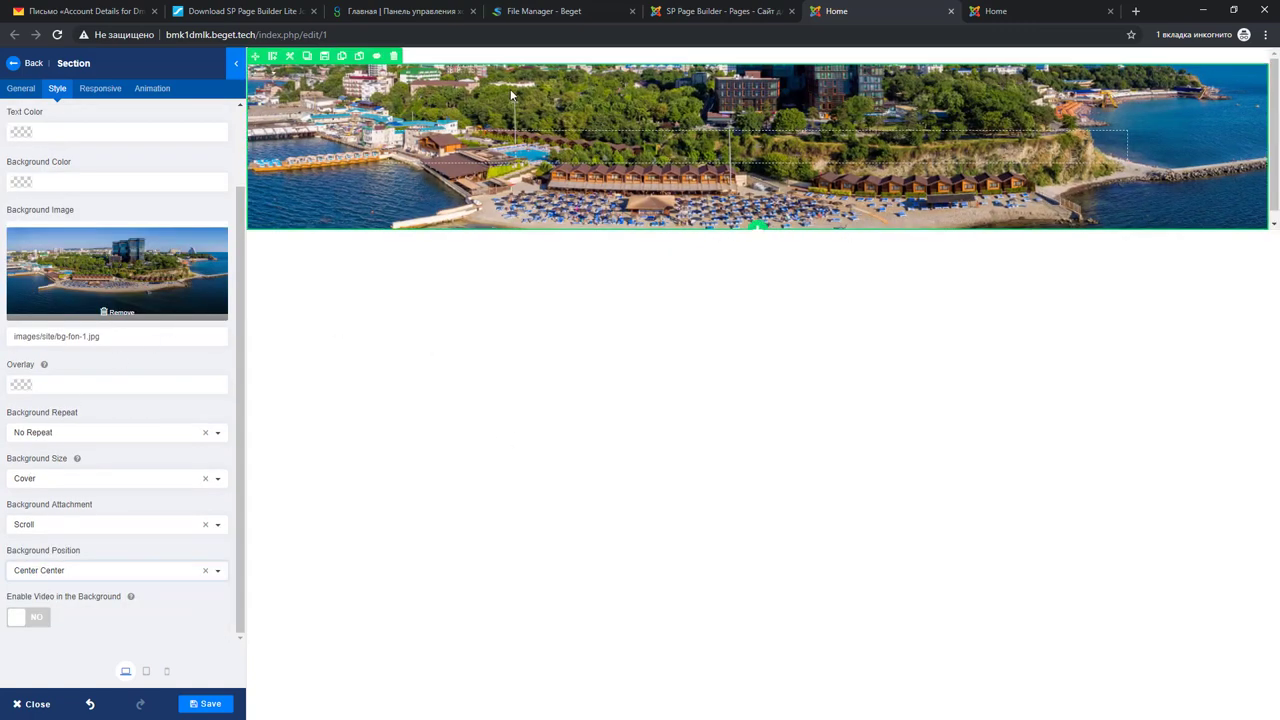
Check the header on the finished example site and add a Text Block addon to the row's column
{"action": "left_click", "coordinate": [1021, 12]}
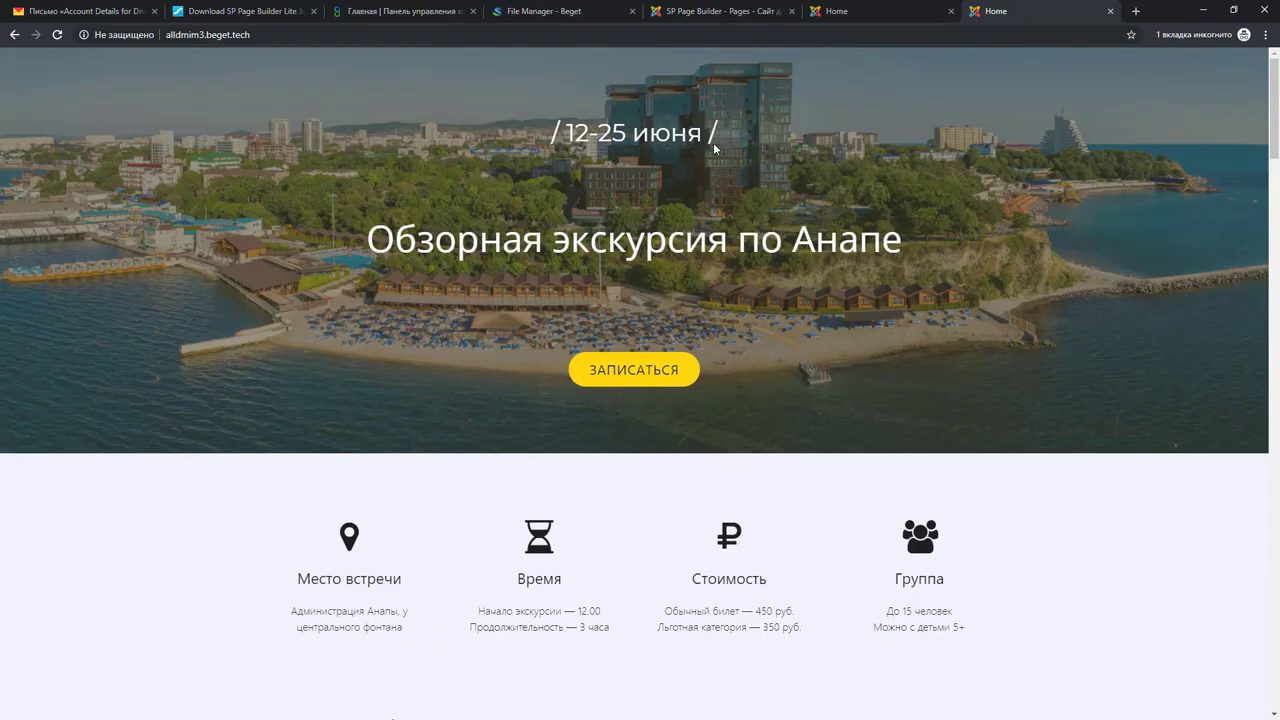
{"action": "left_click", "coordinate": [865, 15]}
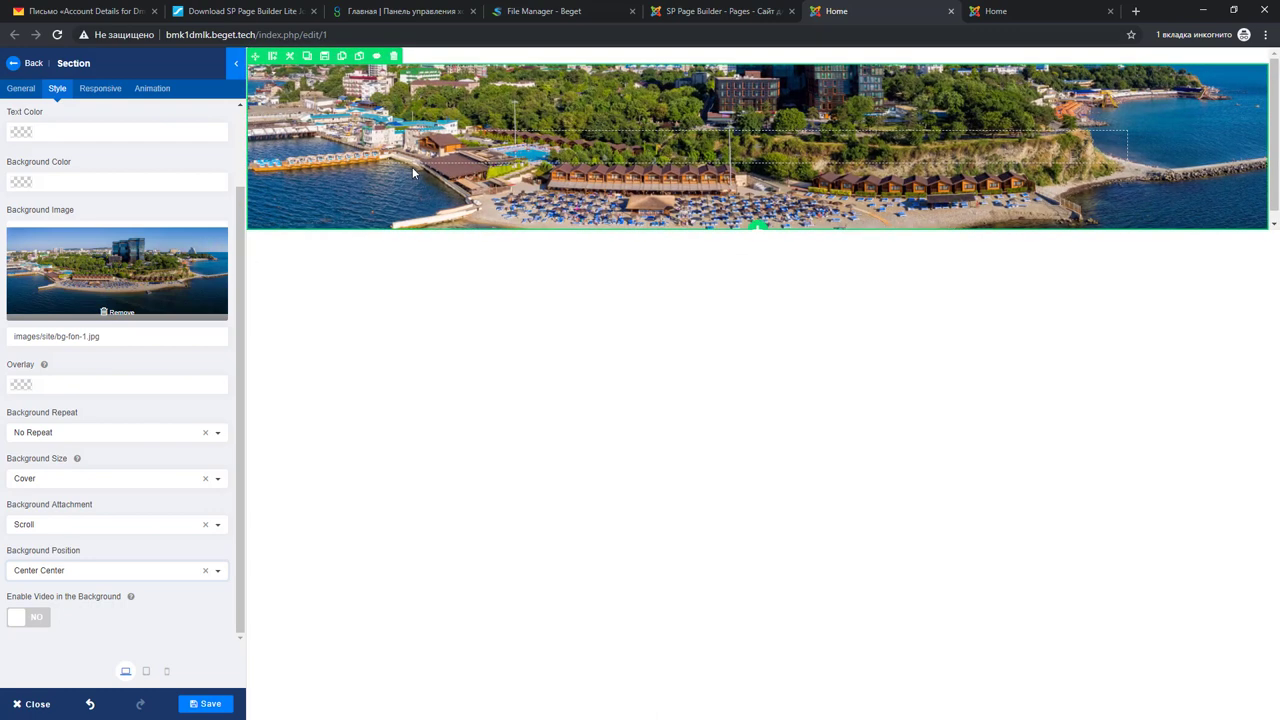
{"action": "left_click", "coordinate": [17, 67]}
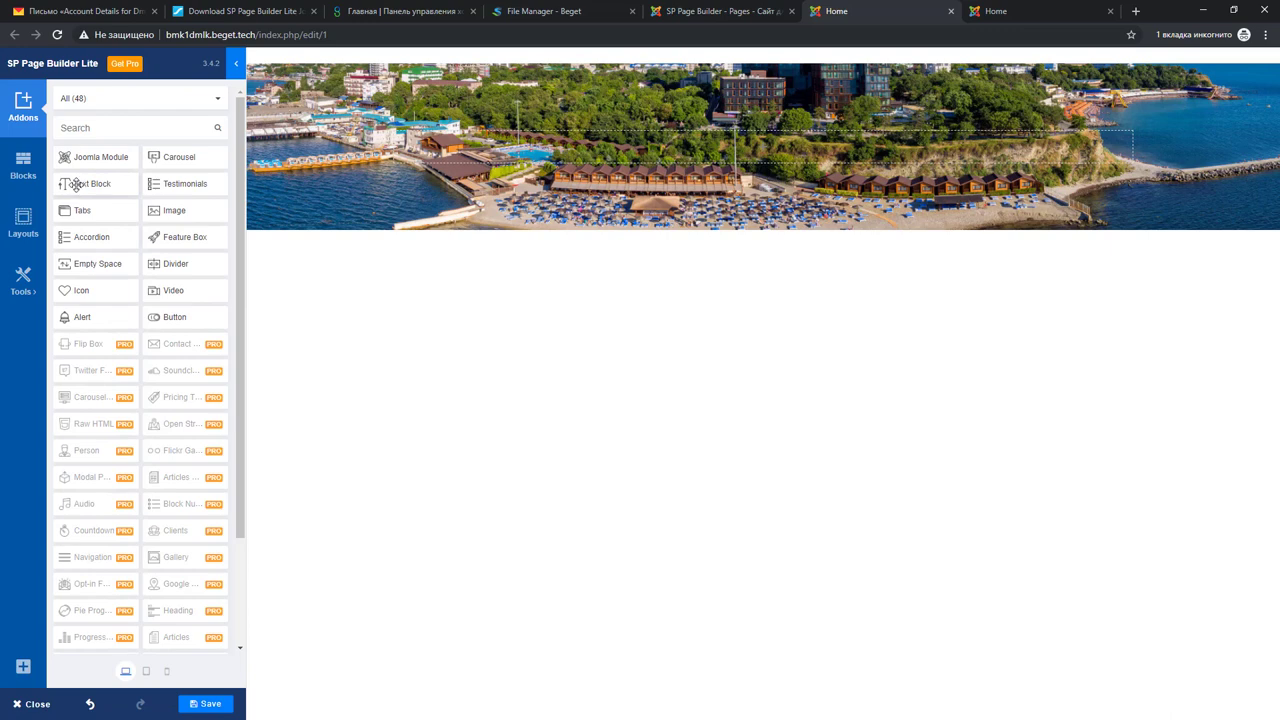
{"action": "left_click_drag", "start_coordinate": [72, 184], "coordinate": [748, 150]}
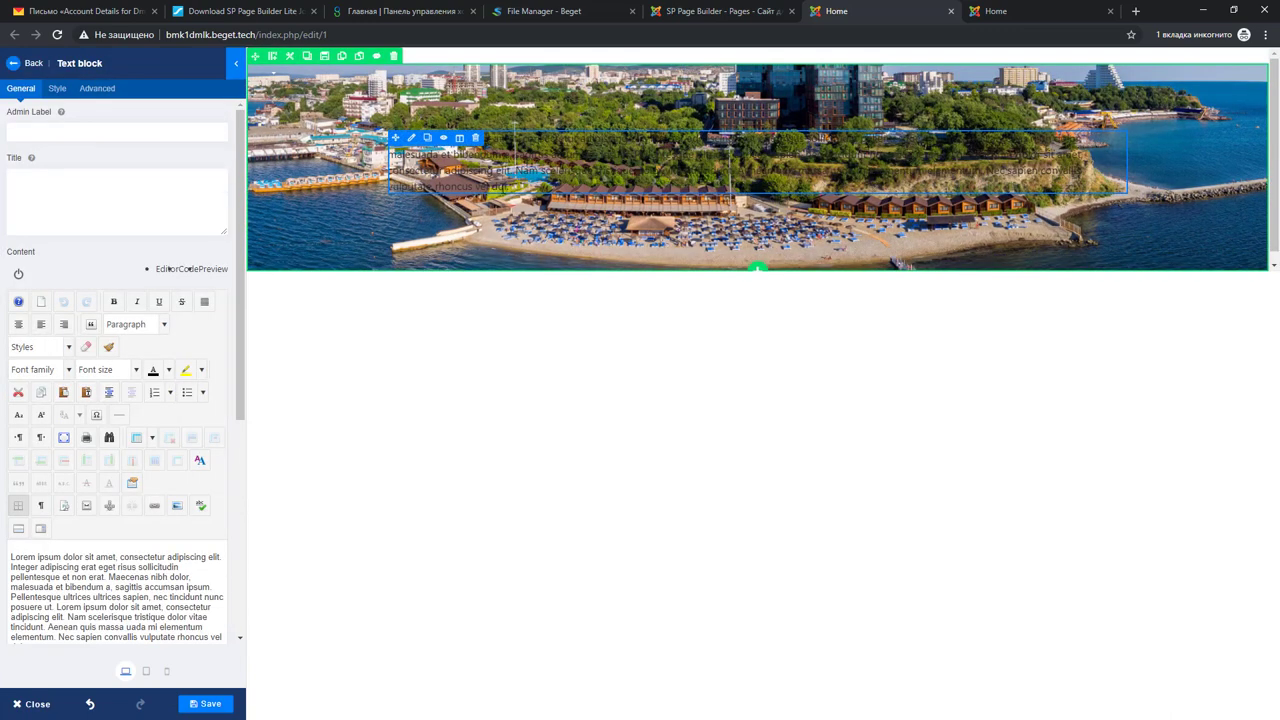
Replace the text block's placeholder content with "/ 12-25 июня /"
{"action": "scroll", "coordinate": [130, 472], "scroll_direction": "down", "scroll_amount": 3}
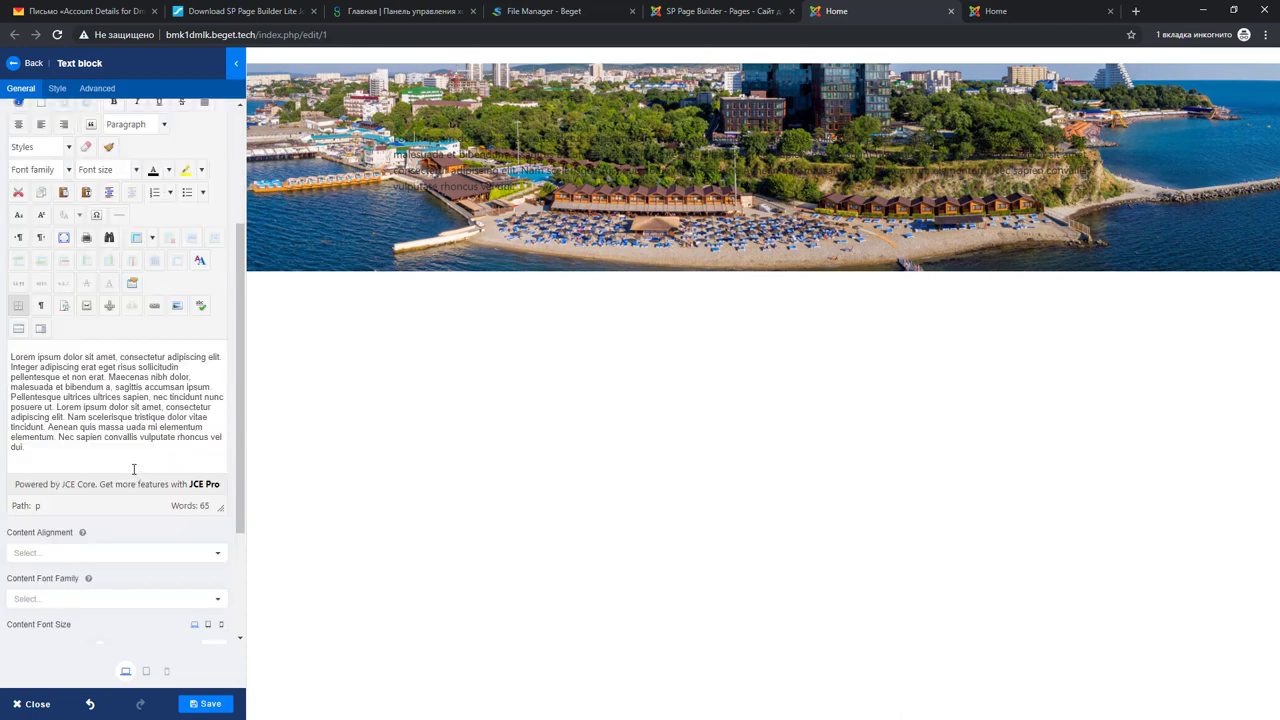
{"action": "left_click_drag", "start_coordinate": [117, 465], "coordinate": [4, 347]}
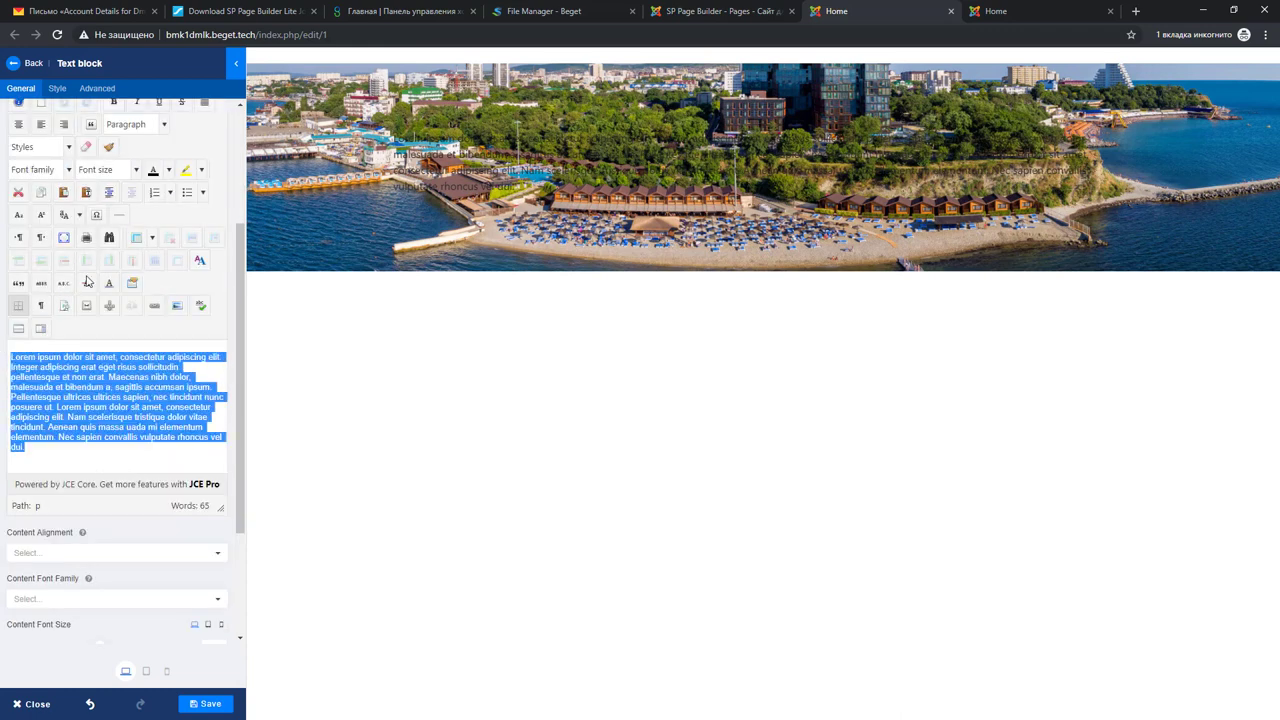
{"action": "scroll", "coordinate": [89, 290], "scroll_direction": "up", "scroll_amount": 3}
{"action": "scroll", "coordinate": [72, 350], "scroll_direction": "down", "scroll_amount": 1}
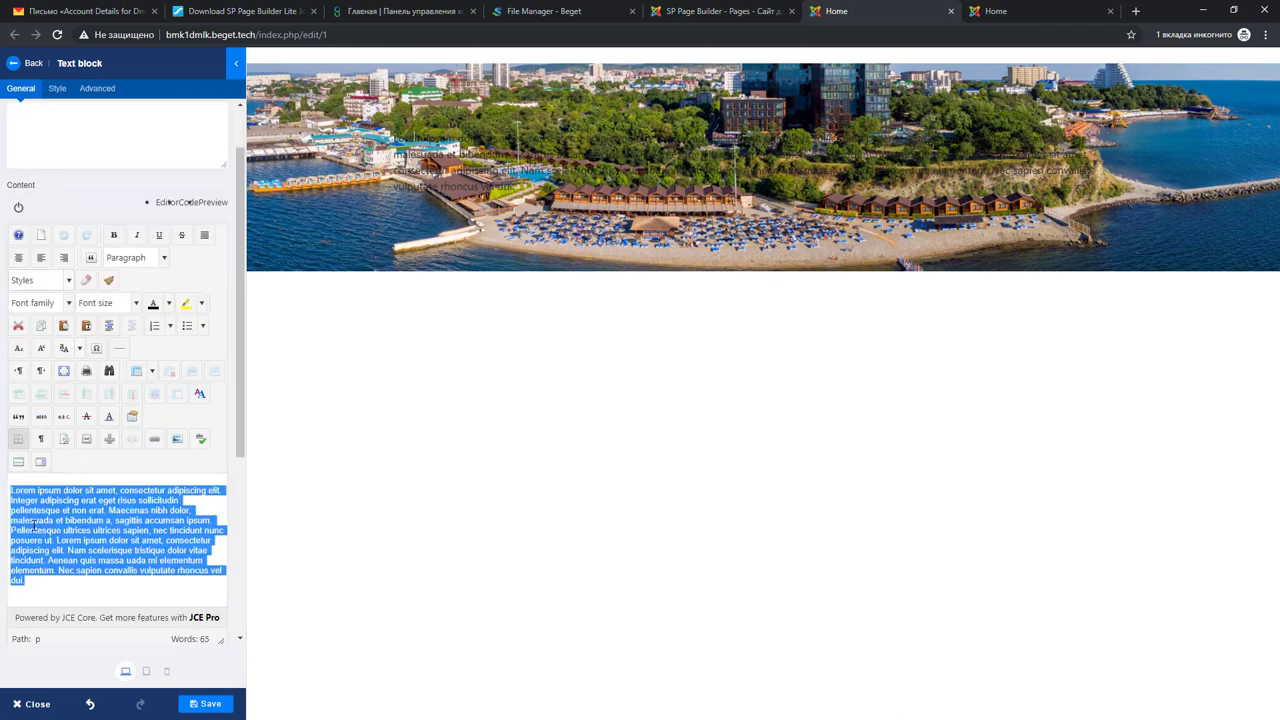
{"action": "key", "text": "BackSpace"}
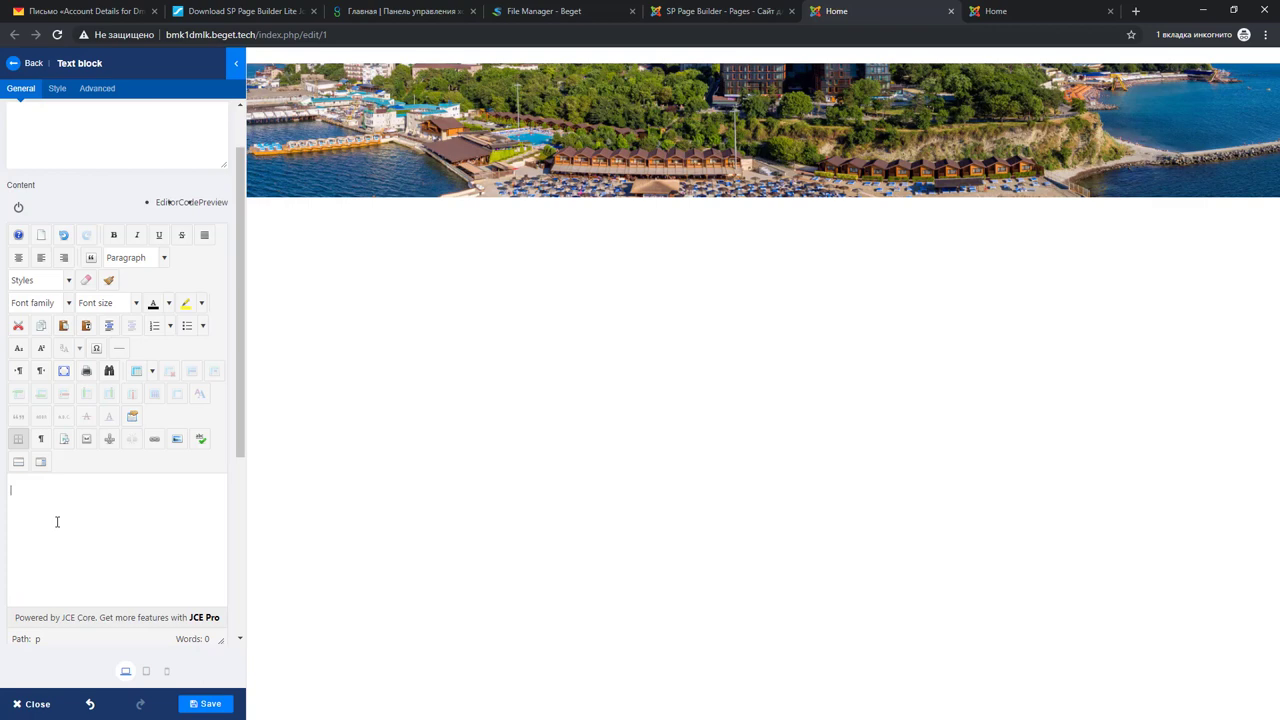
{"action": "left_click", "coordinate": [57, 521]}
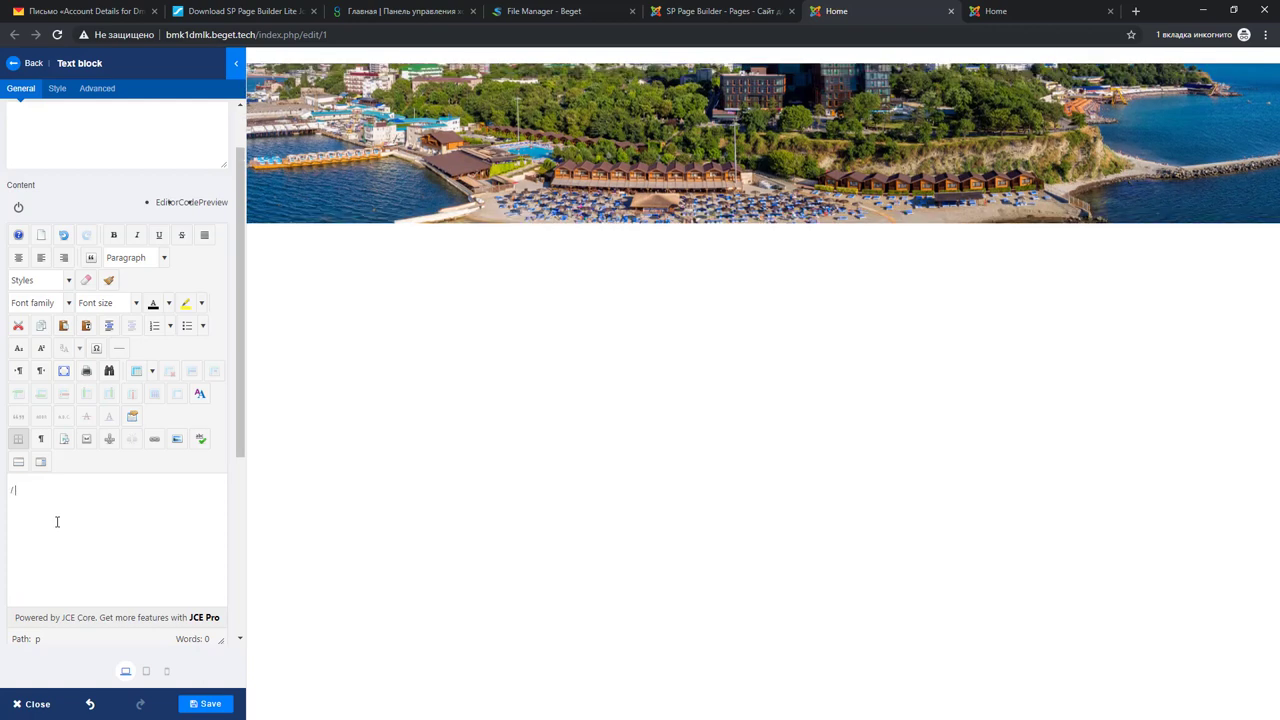
{"action": "type", "text": "12-25 июня /"}
Open the text block's style options and go to its text color setting
{"action": "scroll", "coordinate": [95, 440], "scroll_direction": "down", "scroll_amount": 2}
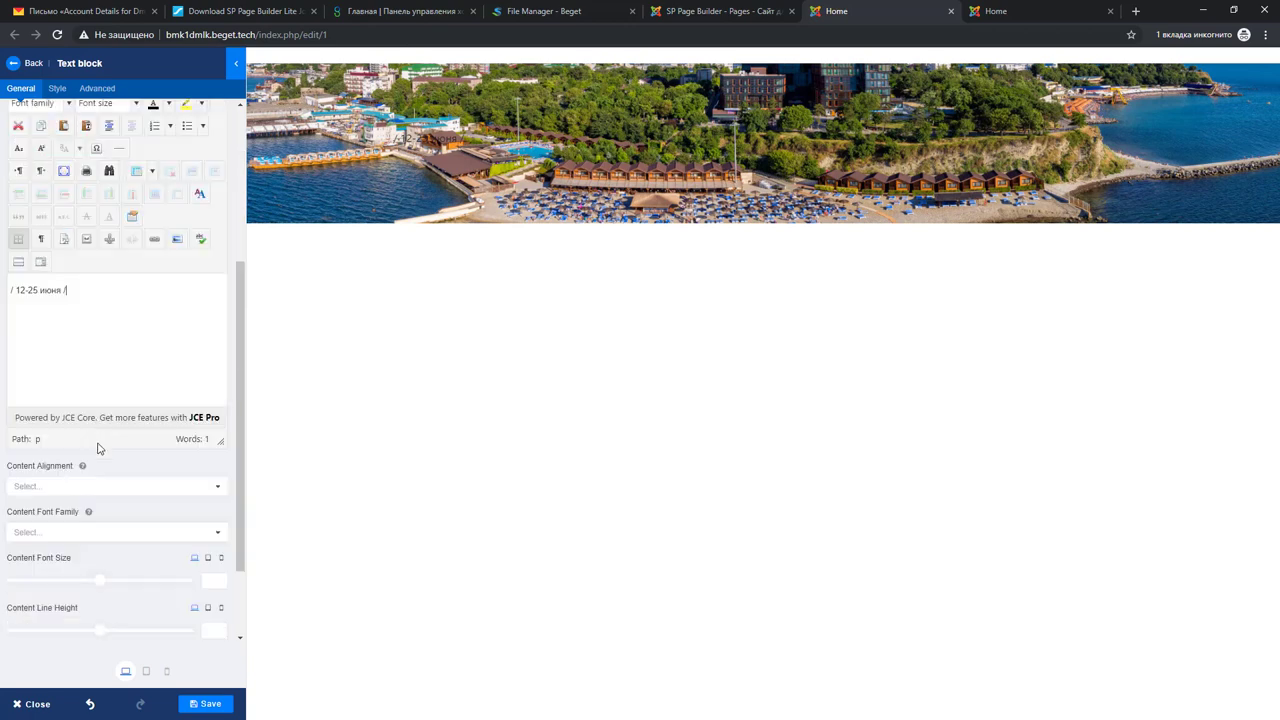
{"action": "scroll", "coordinate": [109, 534], "scroll_direction": "up", "scroll_amount": 3}
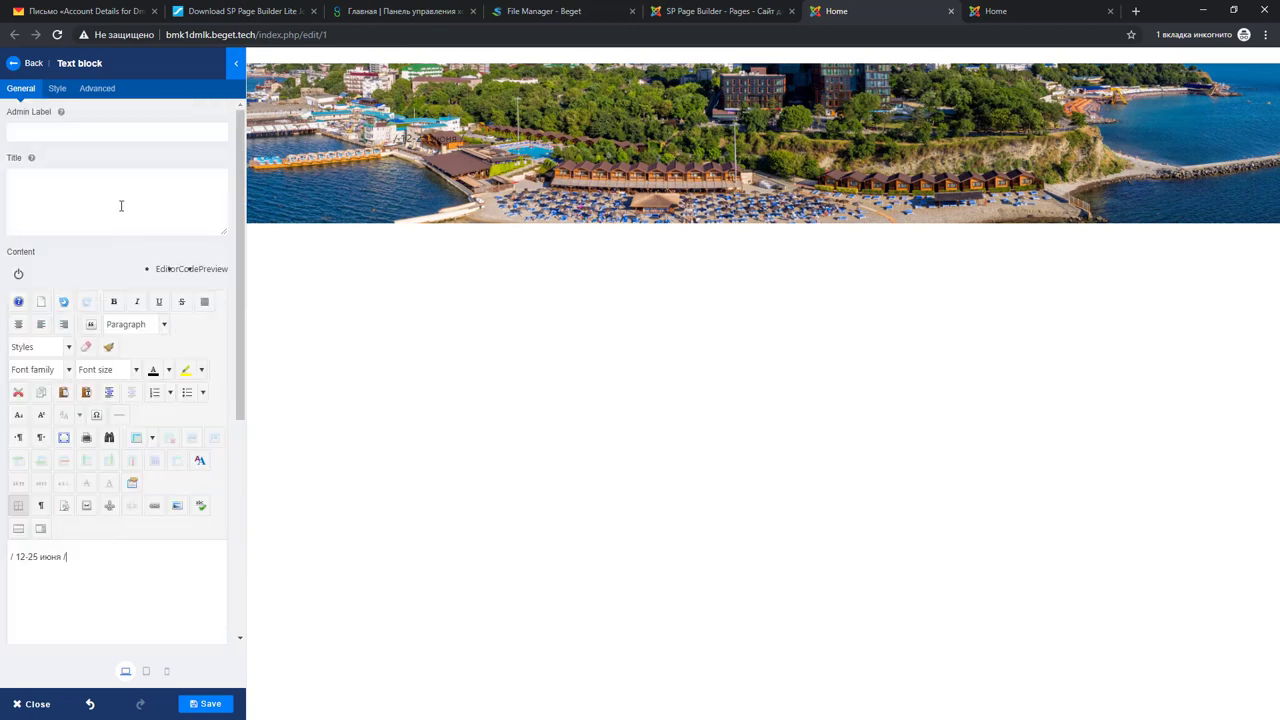
{"action": "left_click", "coordinate": [58, 90]}
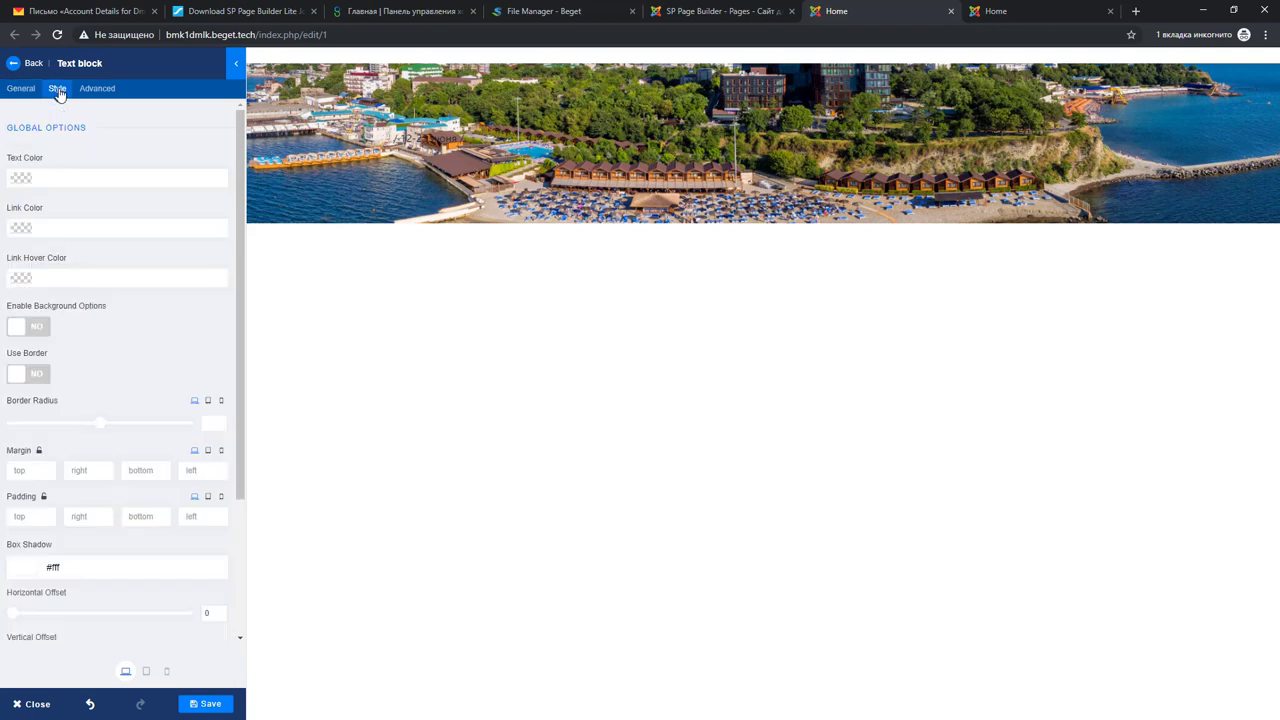
{"action": "left_click", "coordinate": [49, 177]}
{"action": "left_click", "coordinate": [63, 158]}
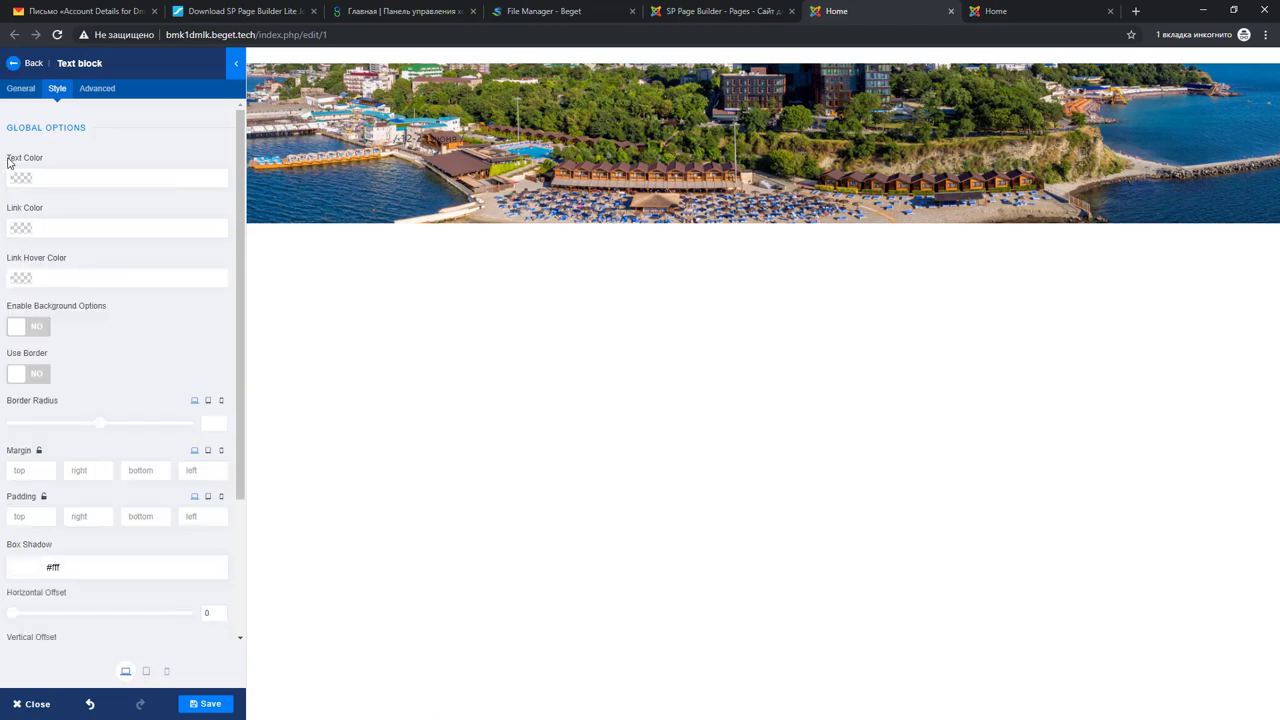